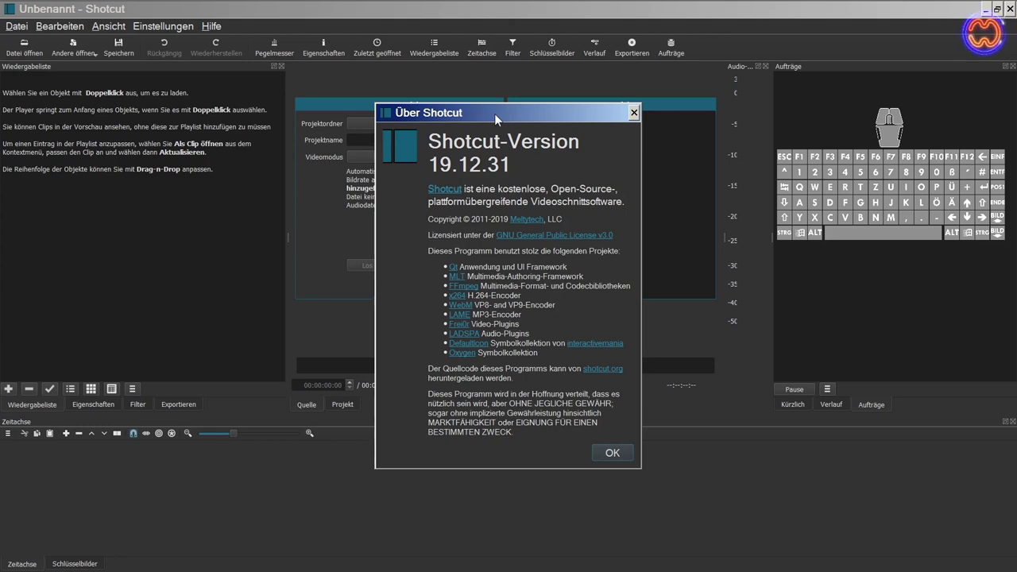
# Step: Close the version information and open the Fireworx2020.mlt project
pyautogui.click(610, 451)
pyautogui.doubleClick(540, 120)
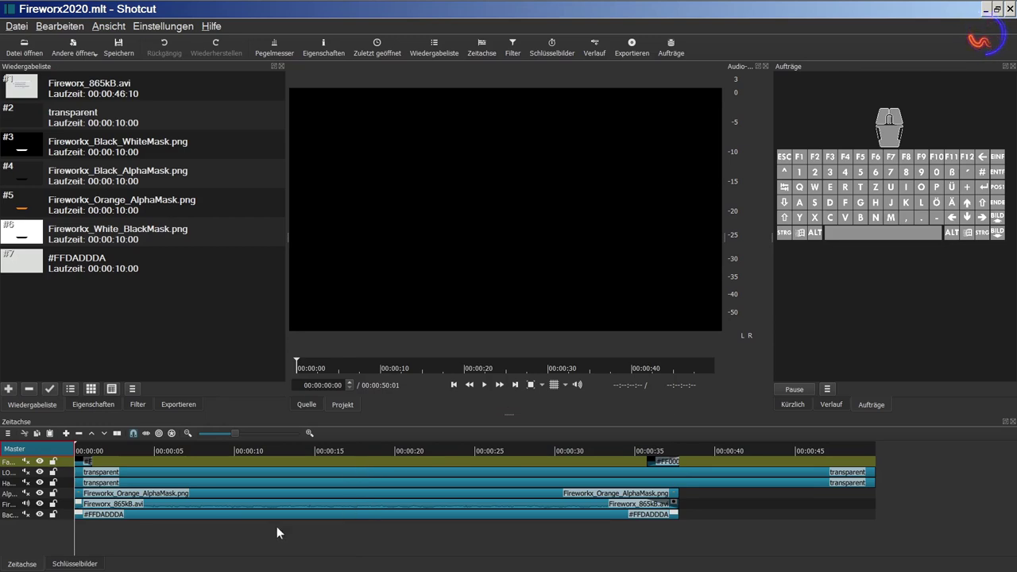
# Step: Increase the track height and enlarge the timeline area to read the track names, and reduce the track height again
pyautogui.rightClick(68, 468)
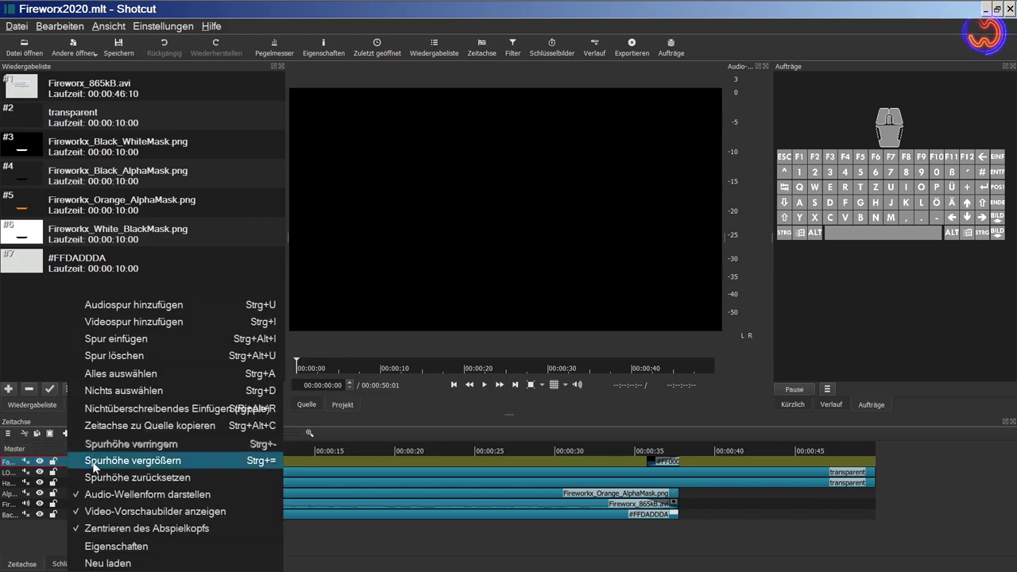
pyautogui.click(93, 460)
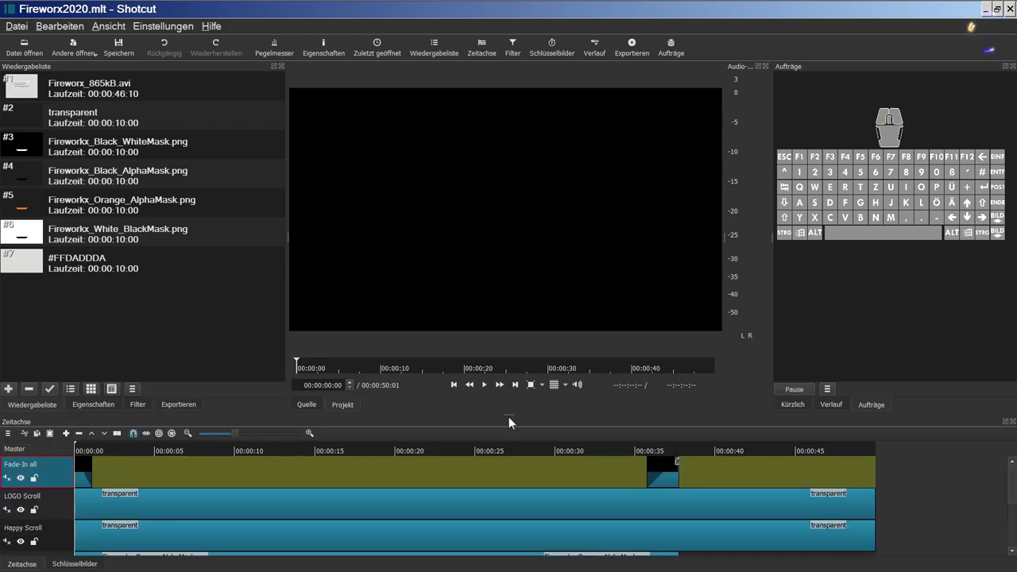
pyautogui.moveTo(509, 422); pyautogui.dragTo(519, 383)
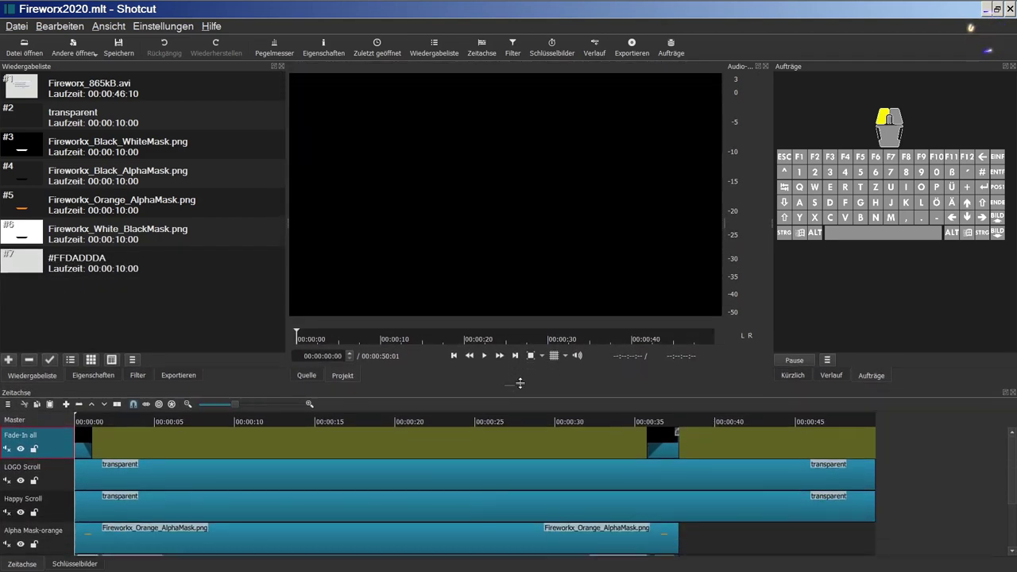
pyautogui.rightClick(56, 444)
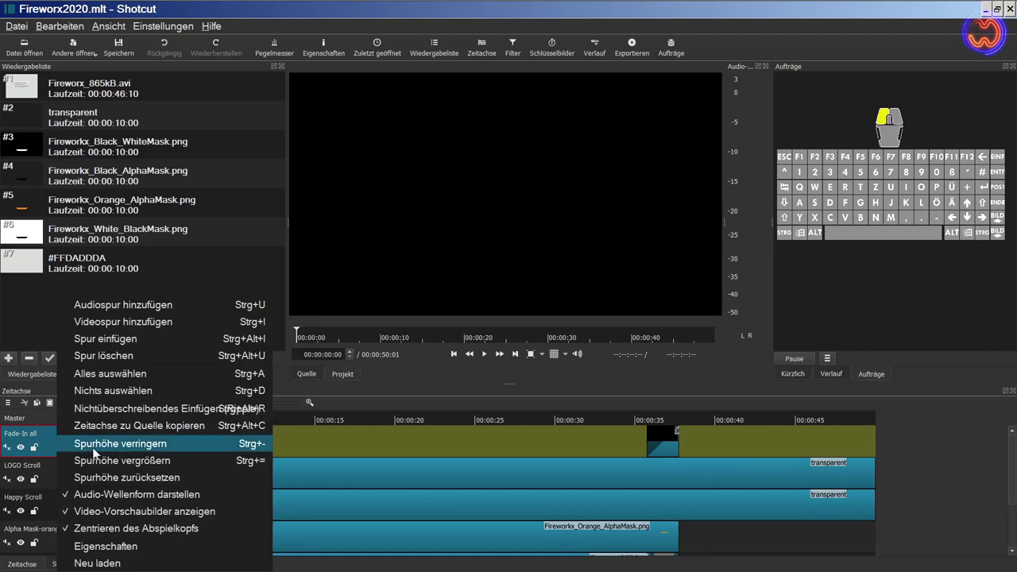
pyautogui.click(119, 444)
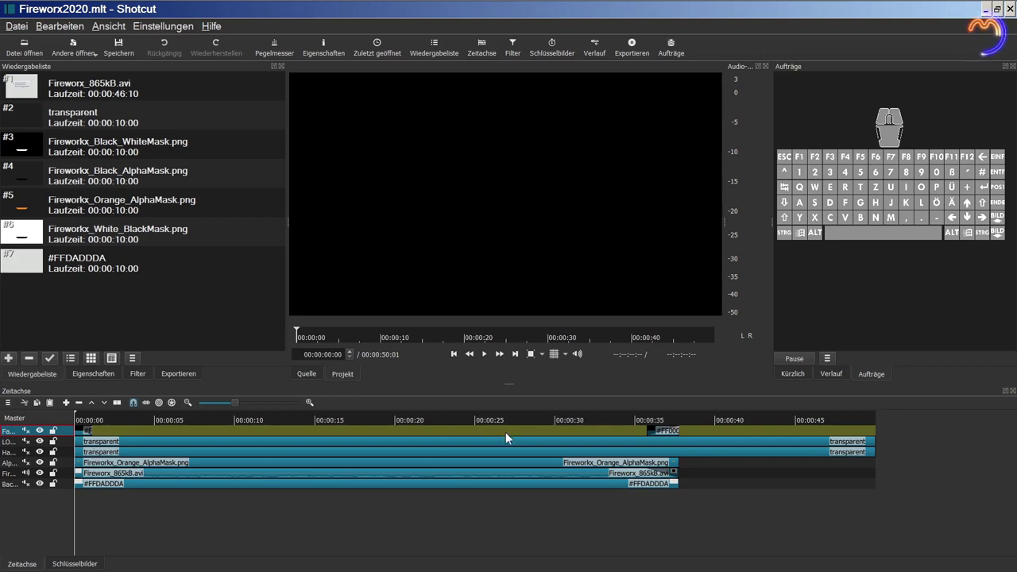
# Step: Preview the Fireworx_865kB.avi playlist clip in an enlarged source player, skipping to about 15 seconds and starting playback
pyautogui.click(402, 474)
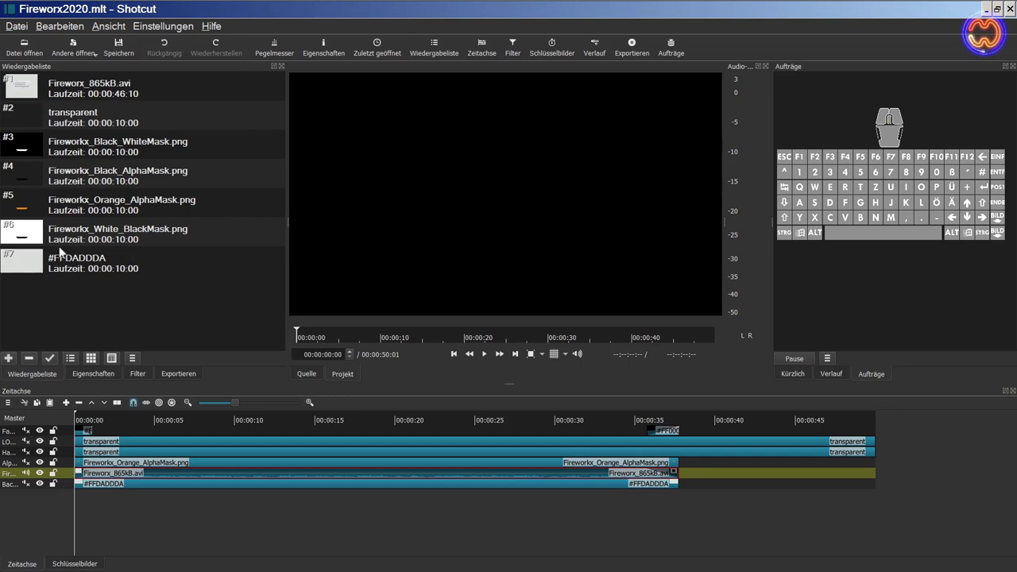
pyautogui.doubleClick(24, 96)
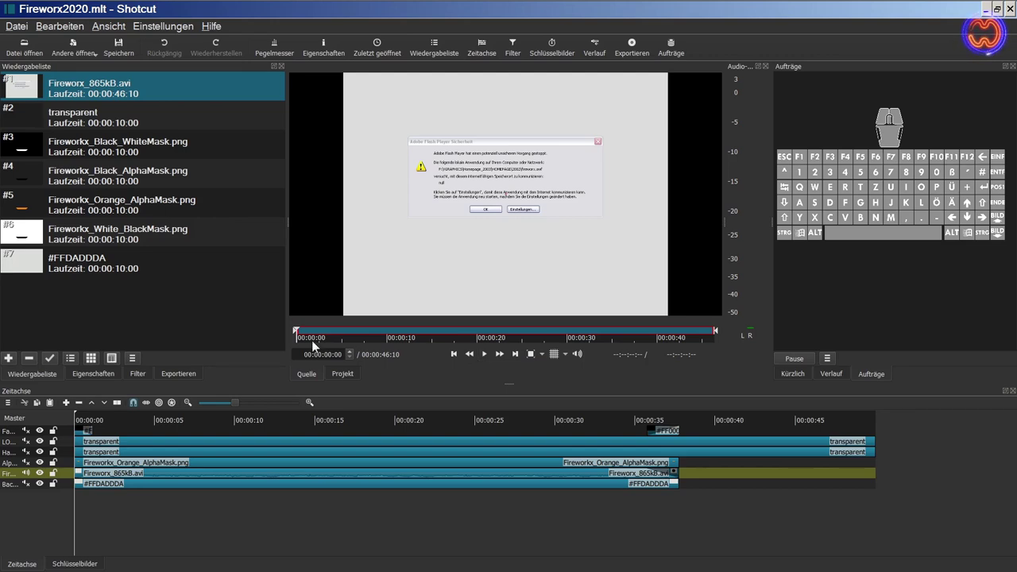
pyautogui.click(379, 330)
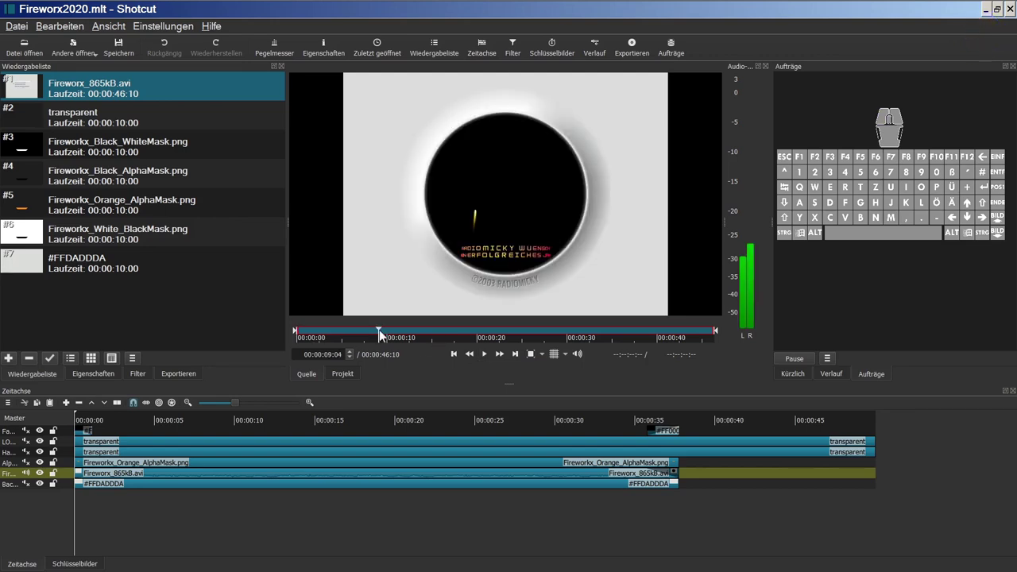
pyautogui.moveTo(508, 384); pyautogui.dragTo(507, 457)
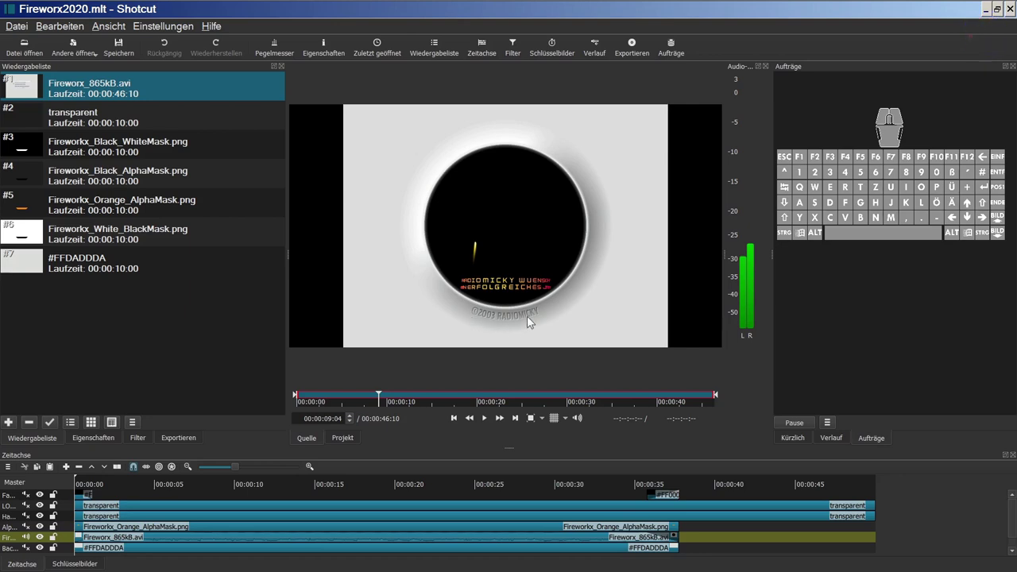
pyautogui.click(418, 392)
pyautogui.click(429, 392)
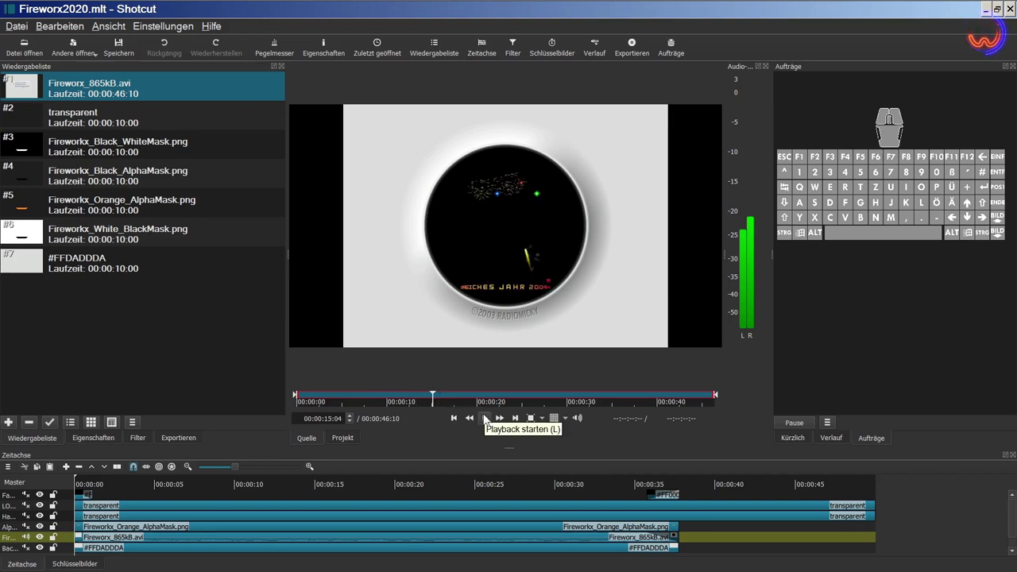
pyautogui.click(485, 419)
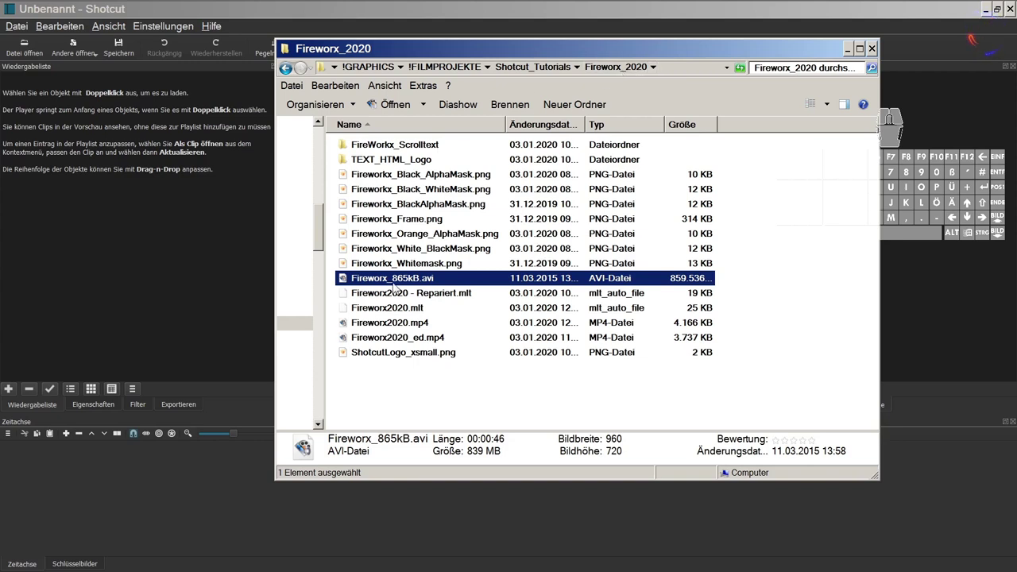
# Step: Add Fireworx_865kB.avi from the Fireworx_2020 folder to the empty project's playlist and move the playhead to 00:00:13:04
pyautogui.moveTo(395, 281); pyautogui.dragTo(109, 172)
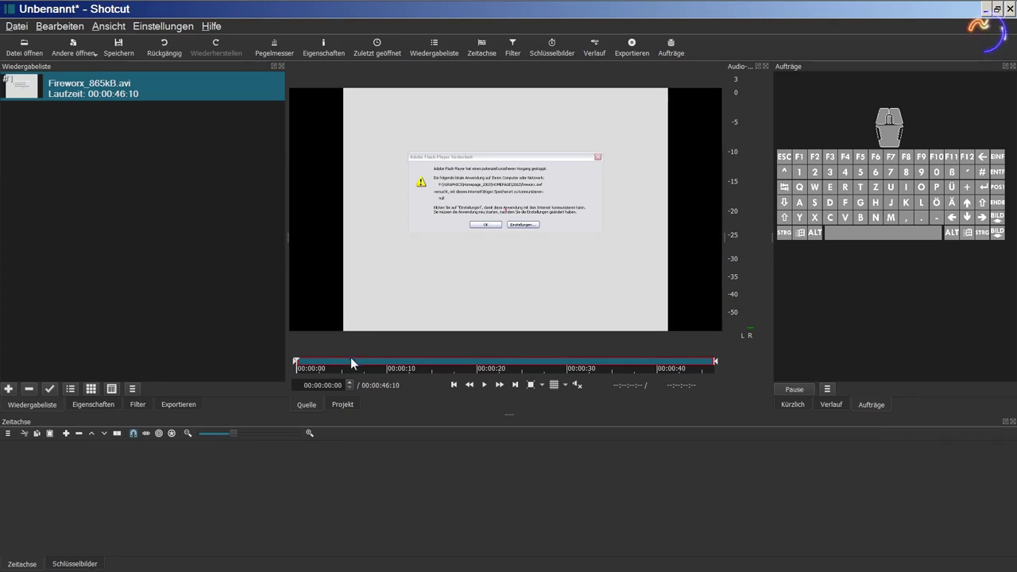
pyautogui.click(394, 362)
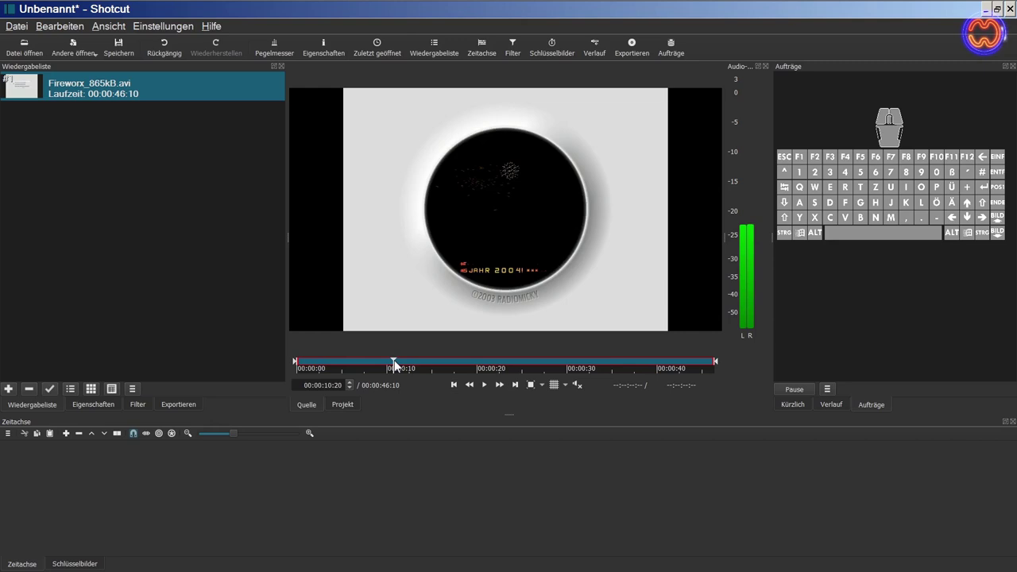
pyautogui.moveTo(394, 362); pyautogui.dragTo(415, 359)
pyautogui.click(415, 358)
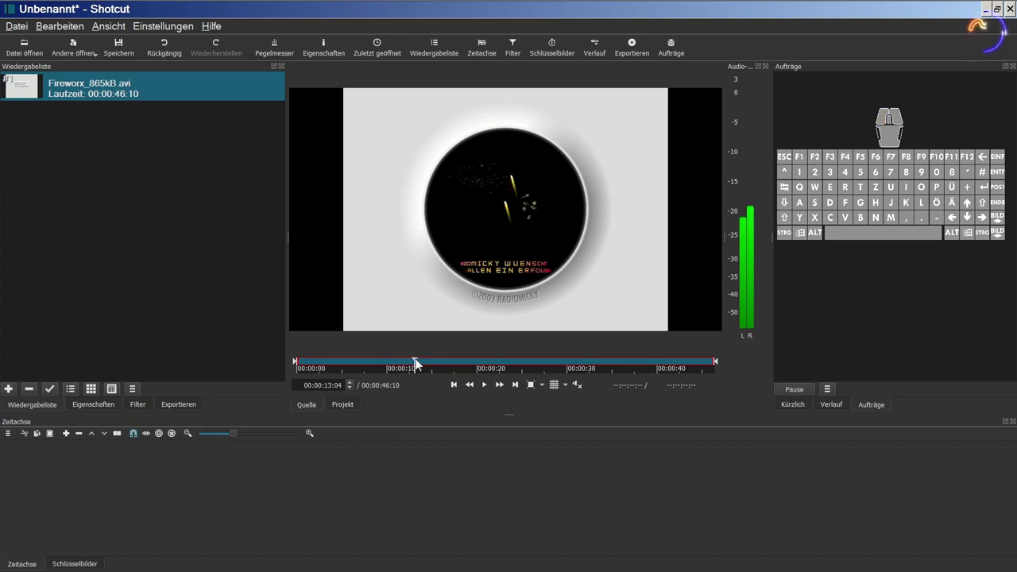
# Step: Export the current frame as Fireworkx_Frame.png into the Fireworx_2020 folder, replacing the existing file
pyautogui.click(16, 27)
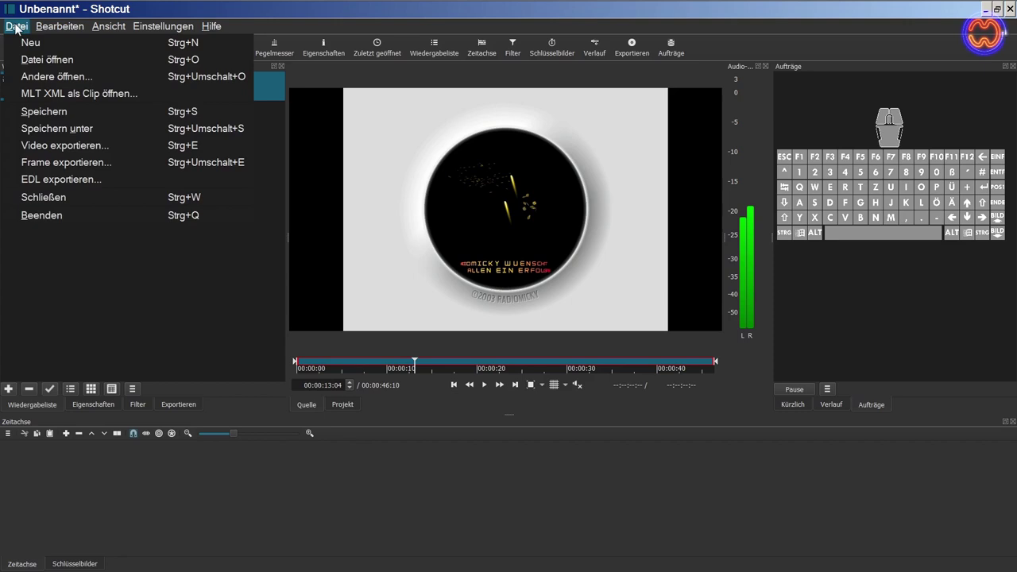
pyautogui.click(25, 161)
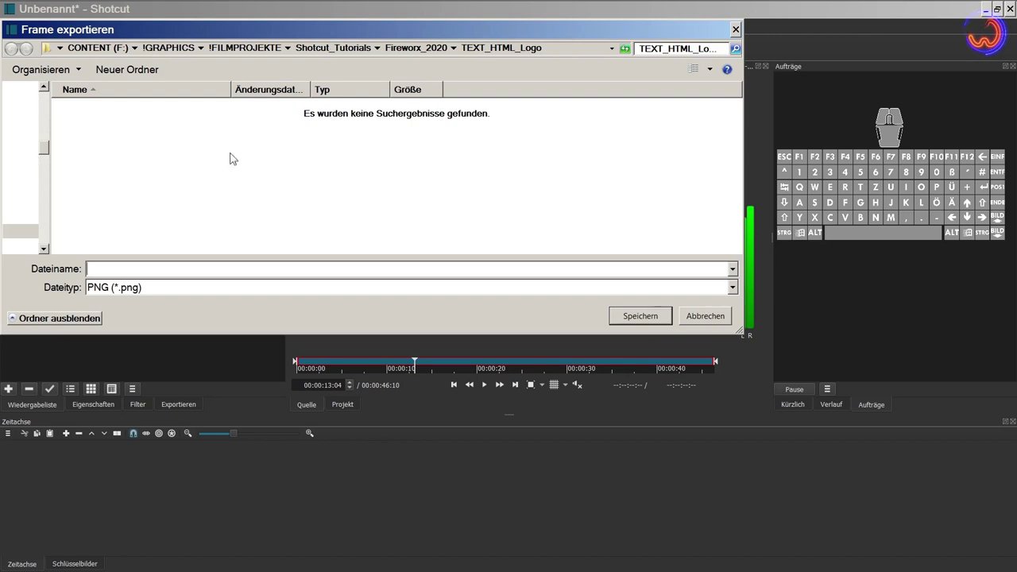
pyautogui.click(421, 49)
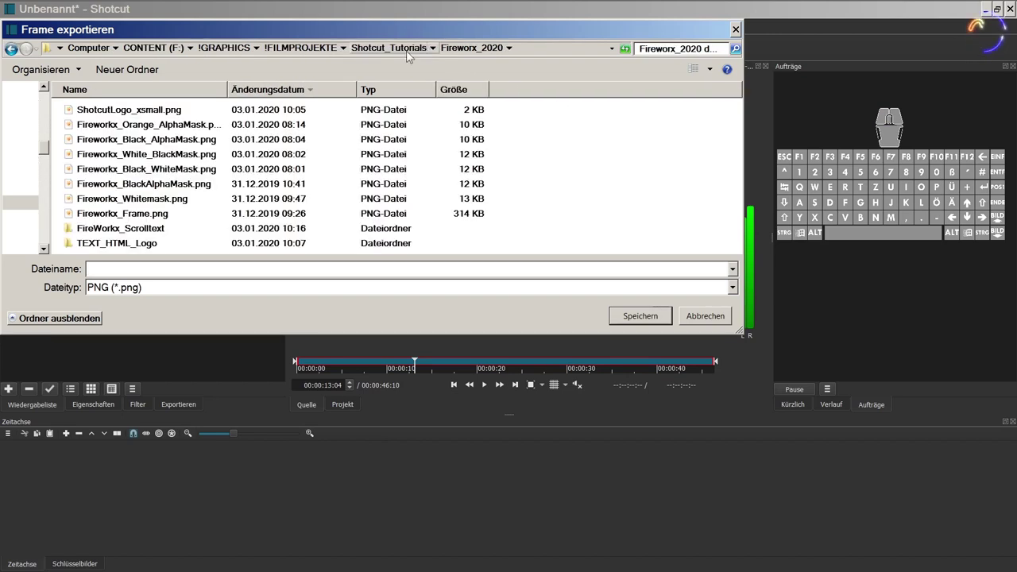
pyautogui.click(126, 214)
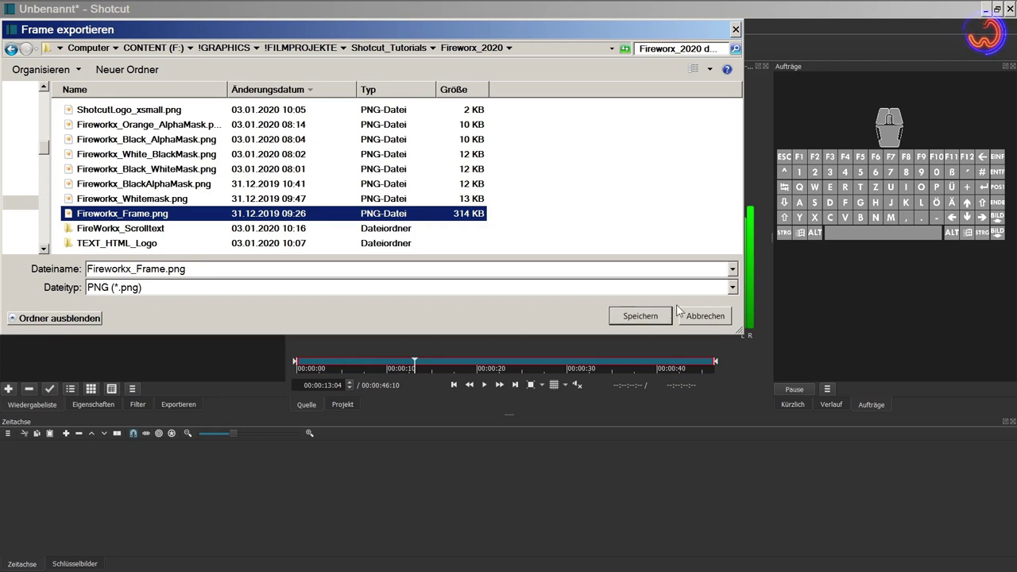
pyautogui.click(639, 316)
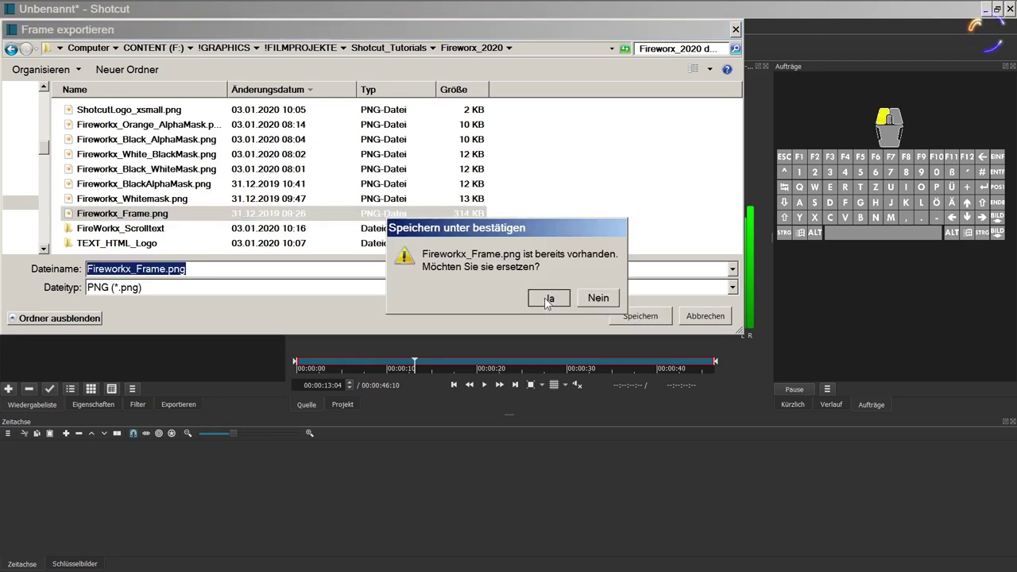
pyautogui.click(545, 302)
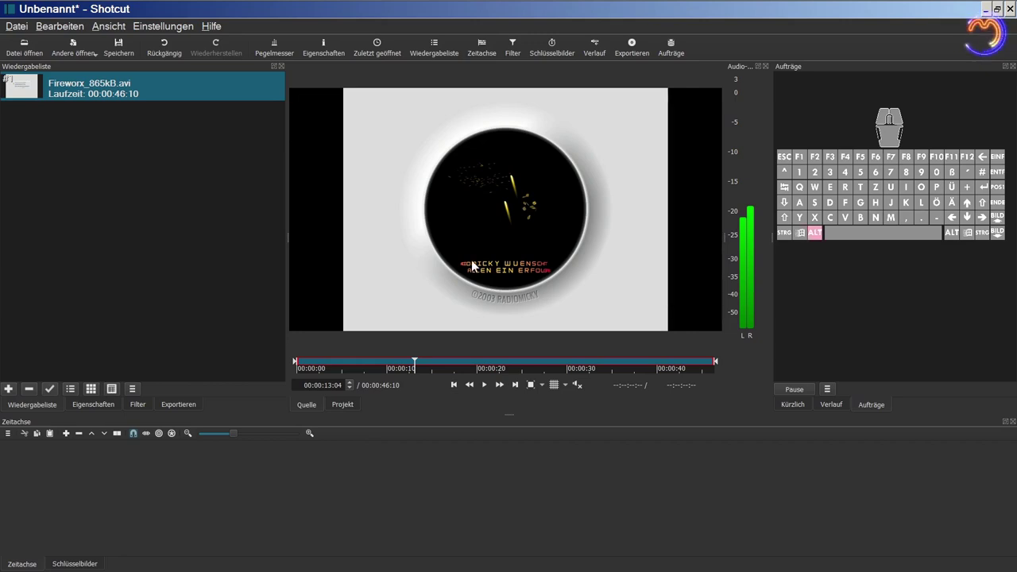
# Step: Switch to the Fireworx_2020 folder window, sort the files by modification date and open Fireworkx_Frame.png in GIMP
pyautogui.hotkey('alt', 'Tab')
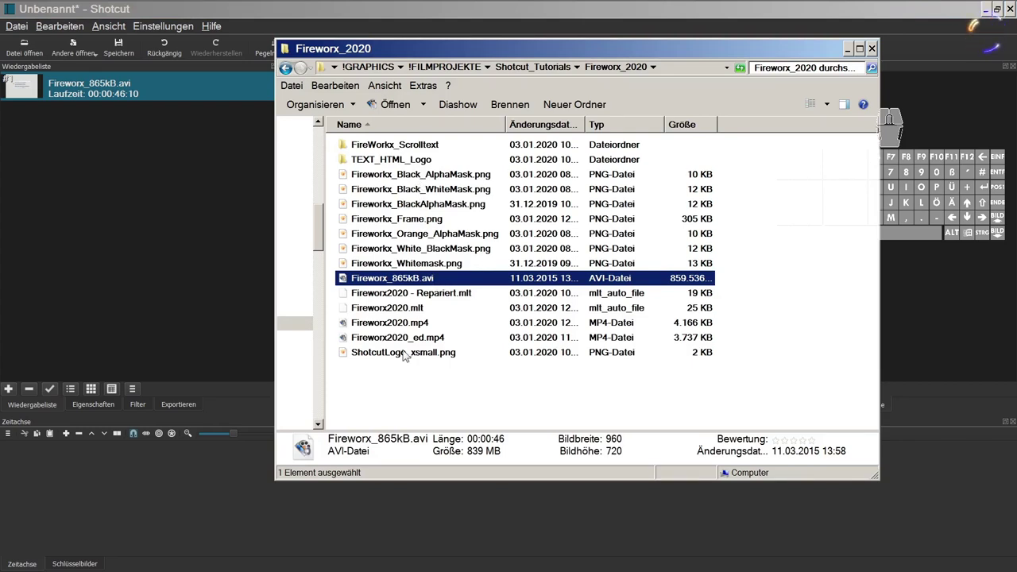
pyautogui.click(570, 125)
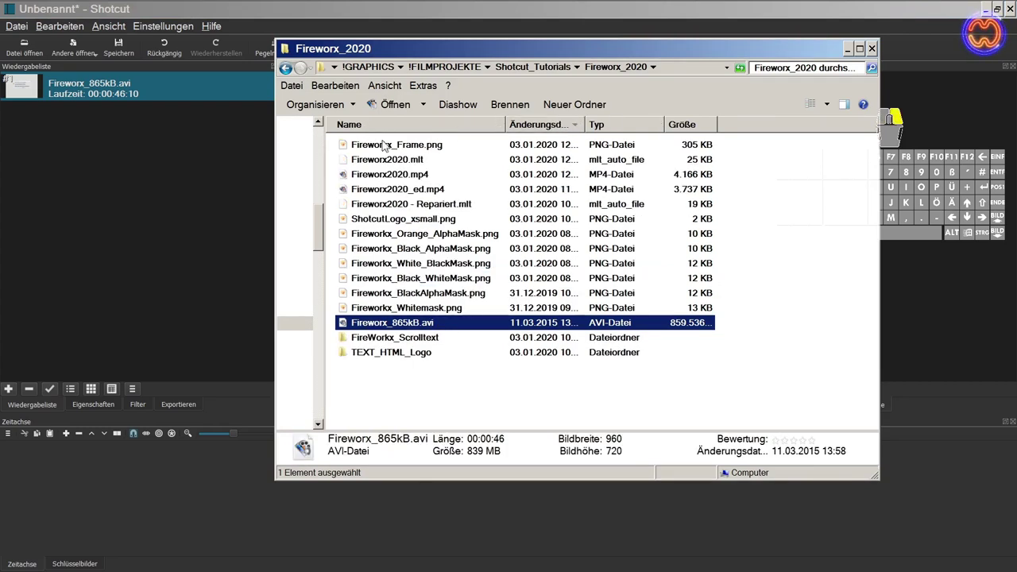
pyautogui.rightClick(383, 141)
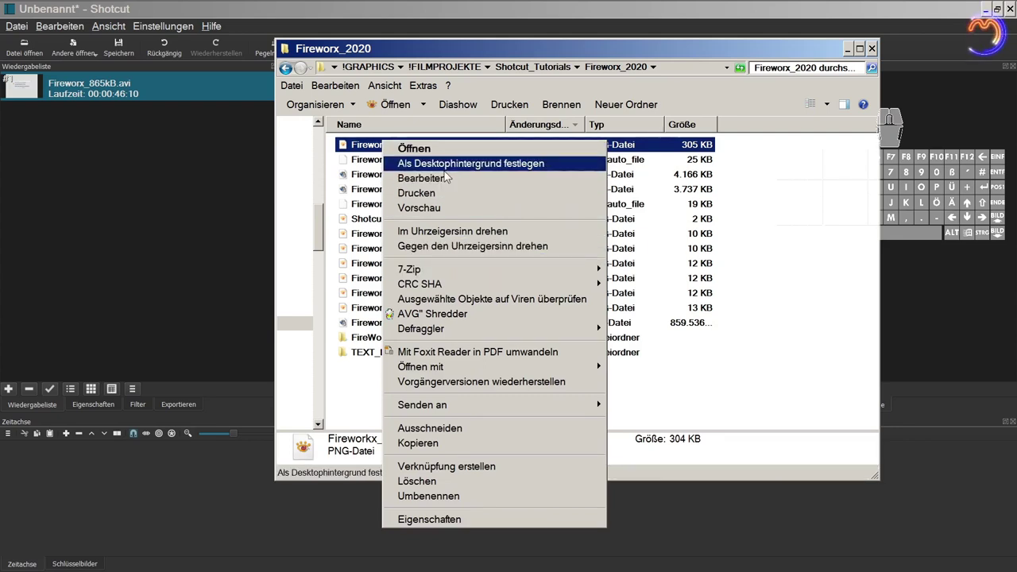
pyautogui.moveTo(454, 367)
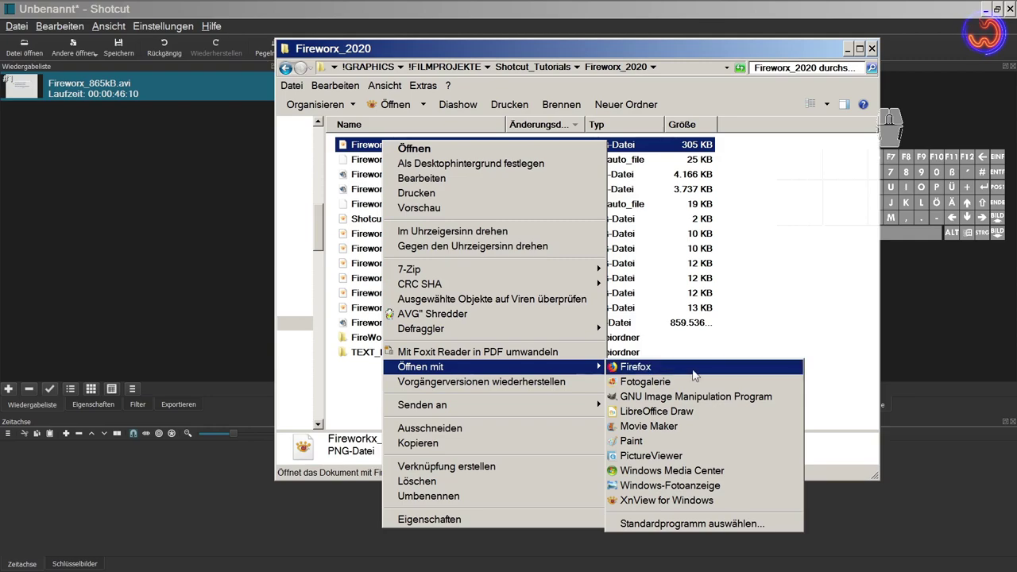
pyautogui.click(693, 410)
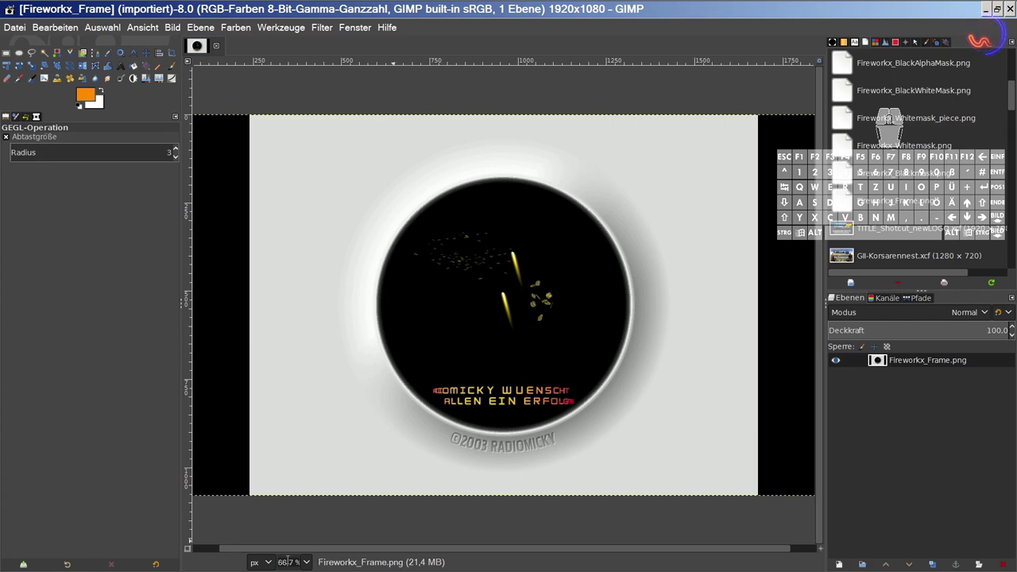
# Step: Outline the two-line scrolling text with a closed Free Select polygon, straight above and below and following the black circle's edge at both sides
pyautogui.scroll(2, 288, 561)
pyautogui.moveTo(440, 449); pyautogui.dragTo(456, 196)
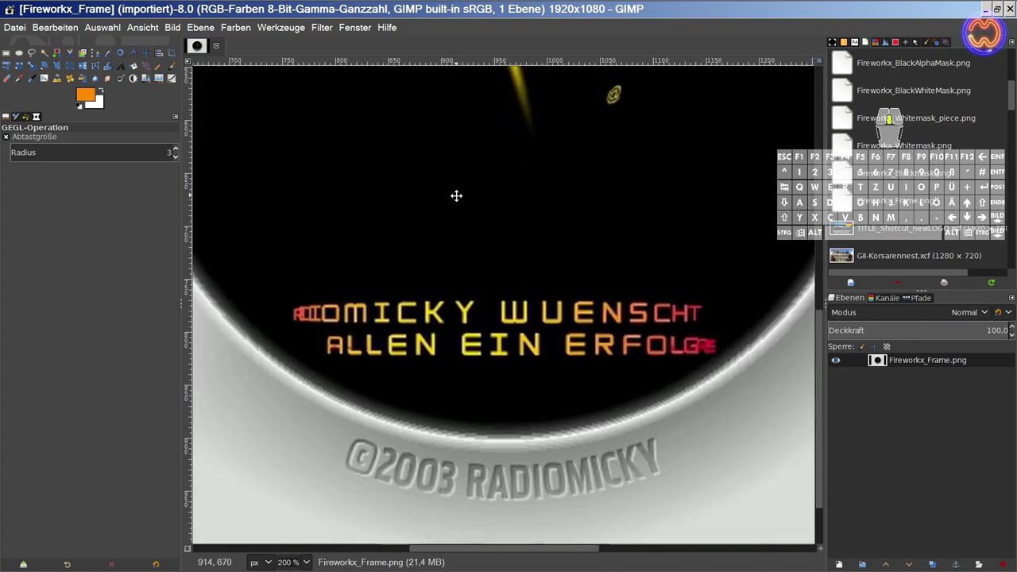
pyautogui.click(32, 53)
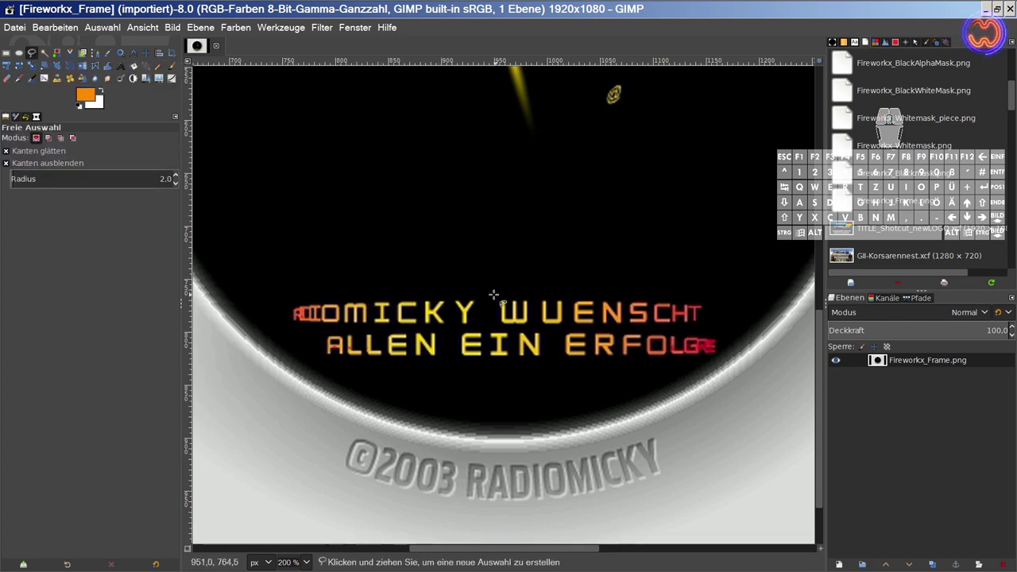
pyautogui.click(219, 292)
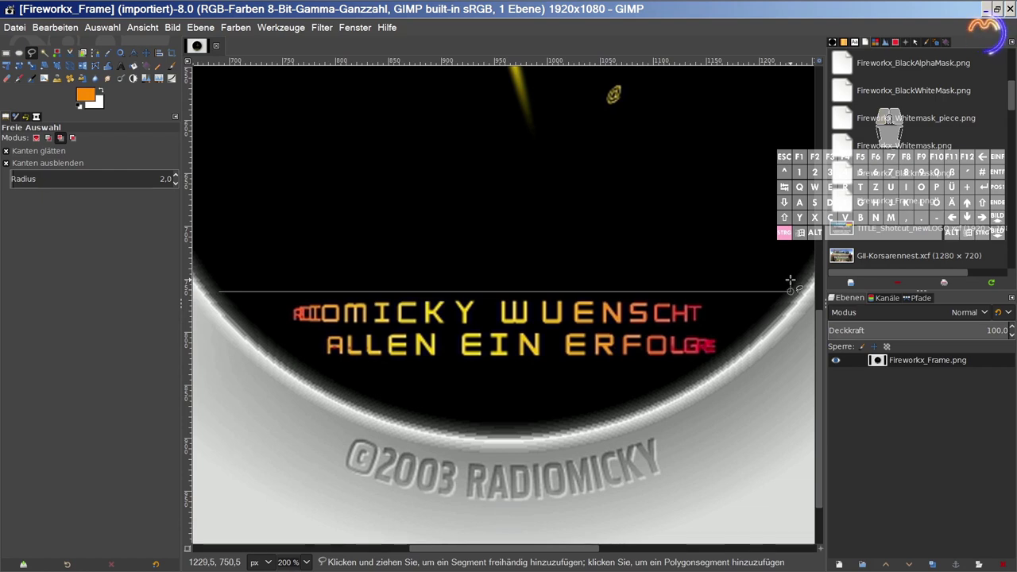
pyautogui.click(790, 292)
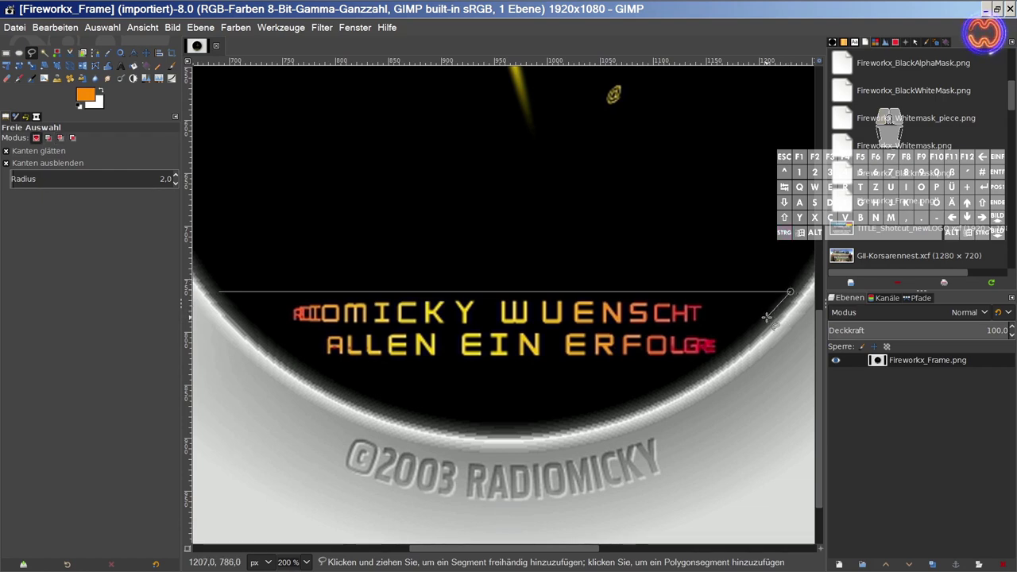
pyautogui.click(766, 317)
pyautogui.click(742, 340)
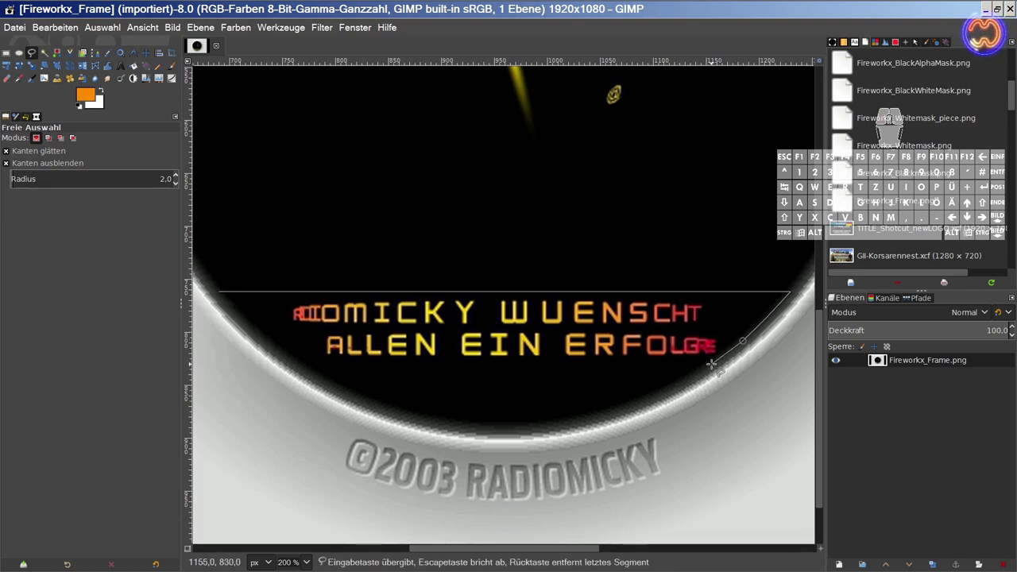
pyautogui.click(711, 364)
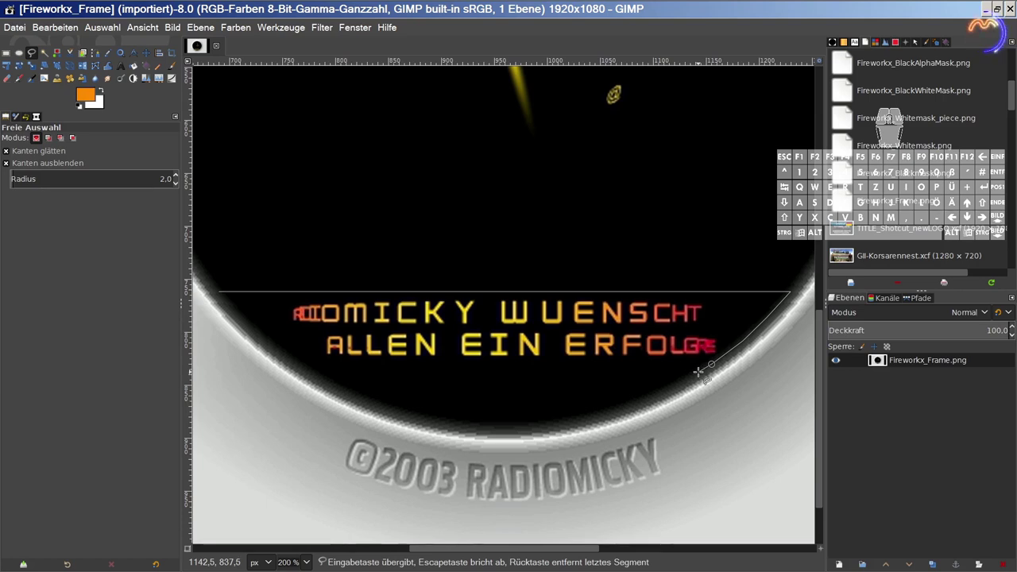
pyautogui.click(698, 371)
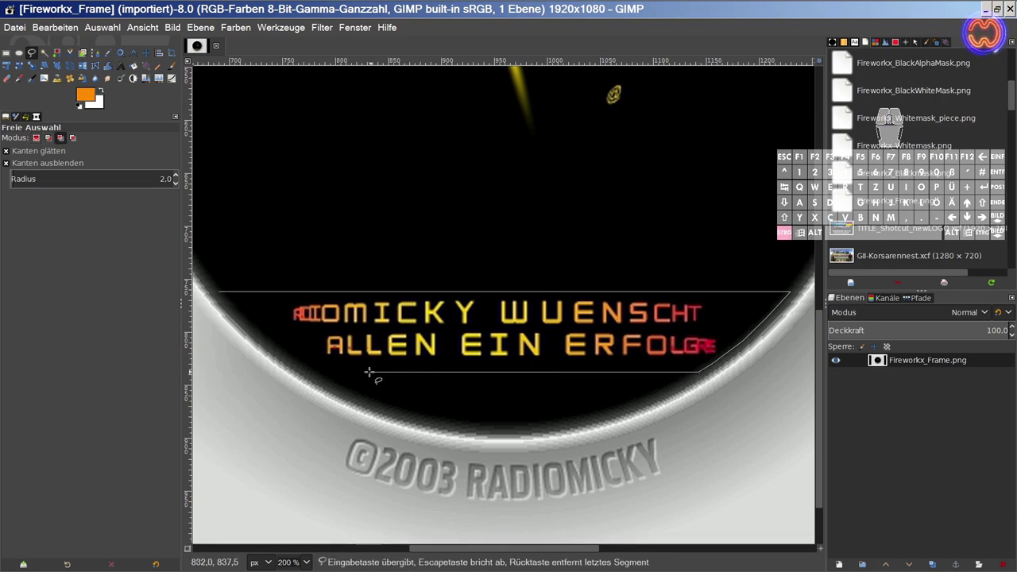
pyautogui.click(307, 372)
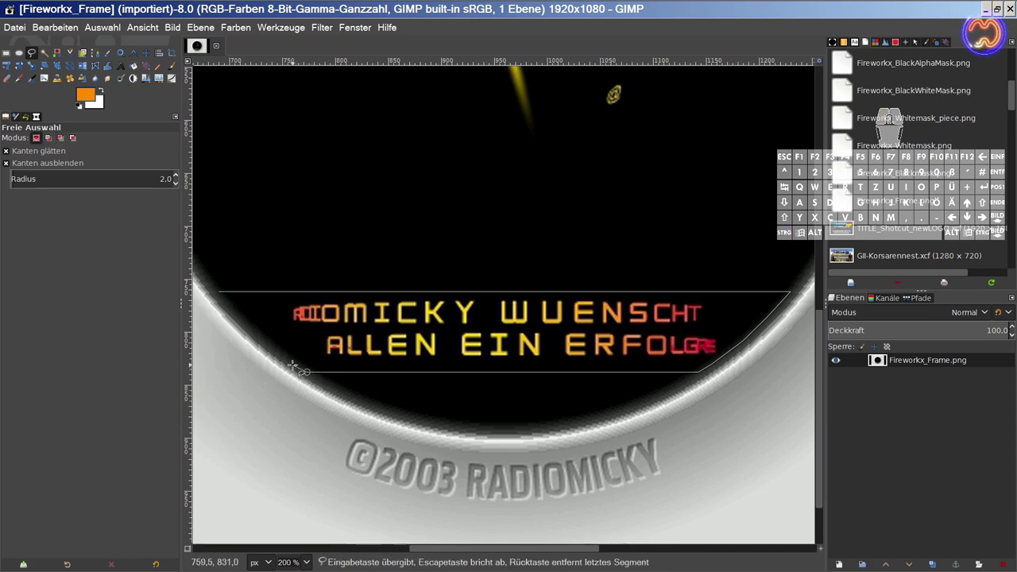
pyautogui.click(278, 351)
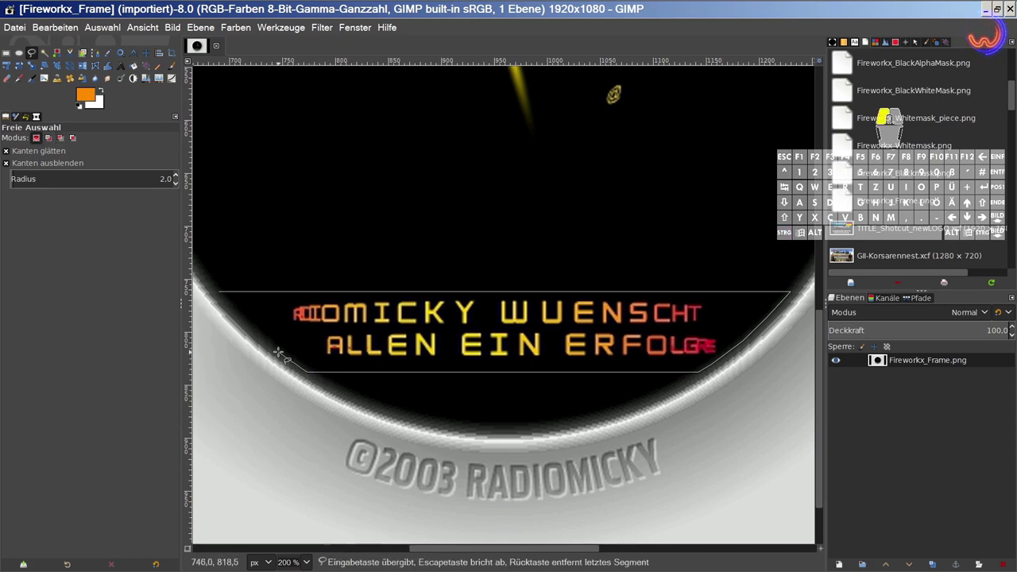
pyautogui.click(247, 325)
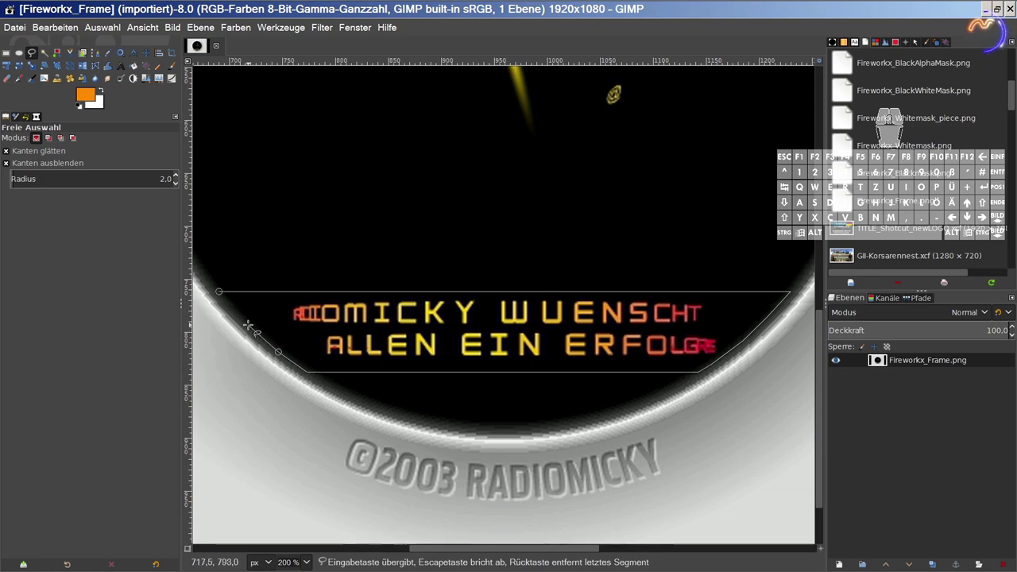
pyautogui.click(220, 292)
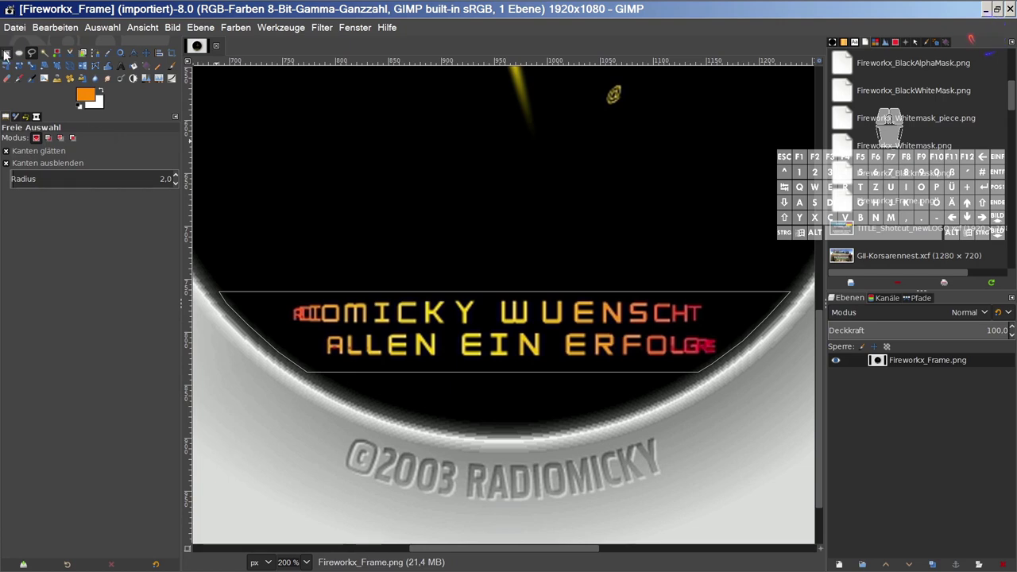
pyautogui.click(5, 53)
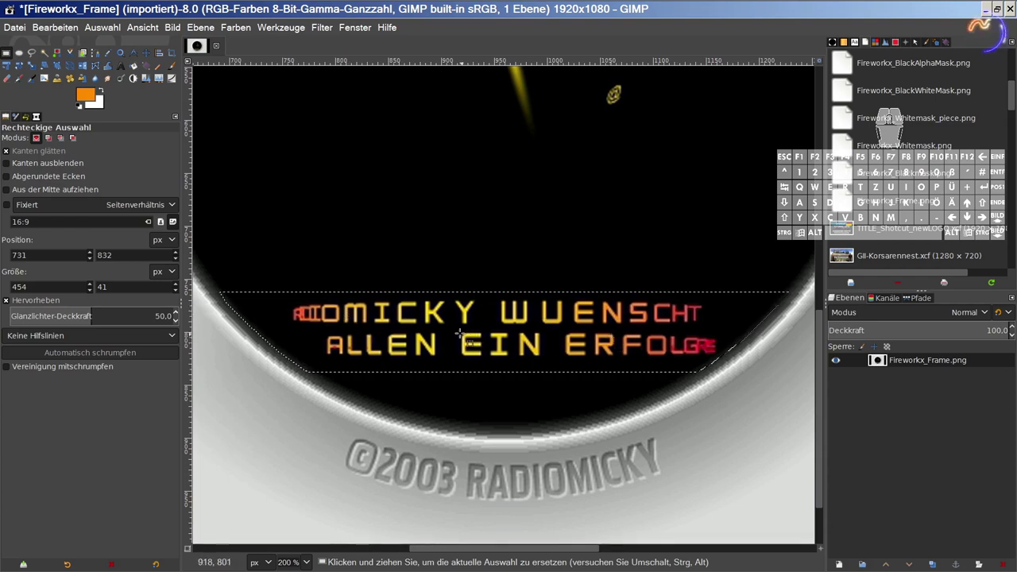
# Step: Invert the selection and delete everything outside the scrolling text area
pyautogui.click(114, 30)
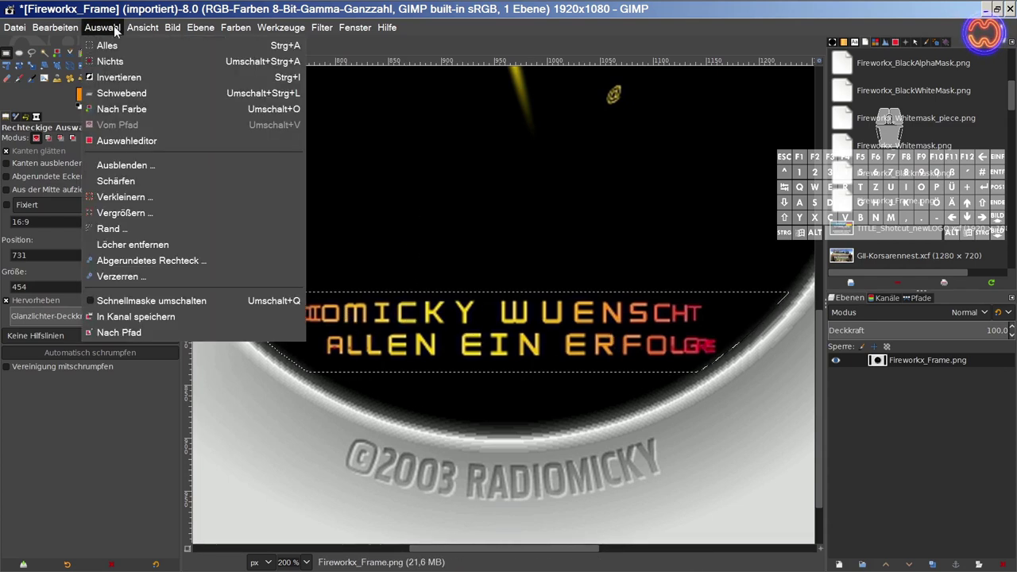
pyautogui.click(120, 71)
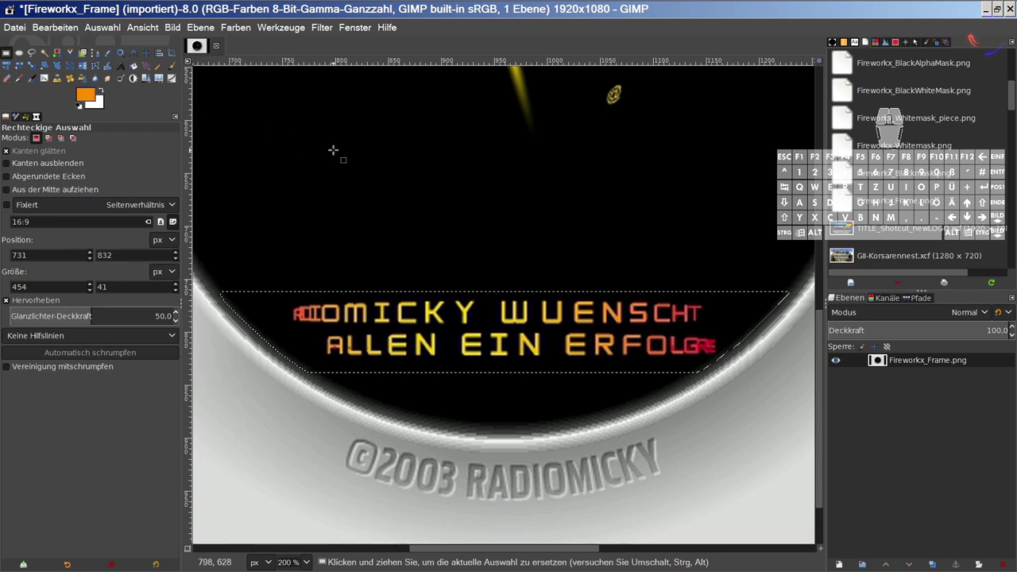
pyautogui.press('Delete')
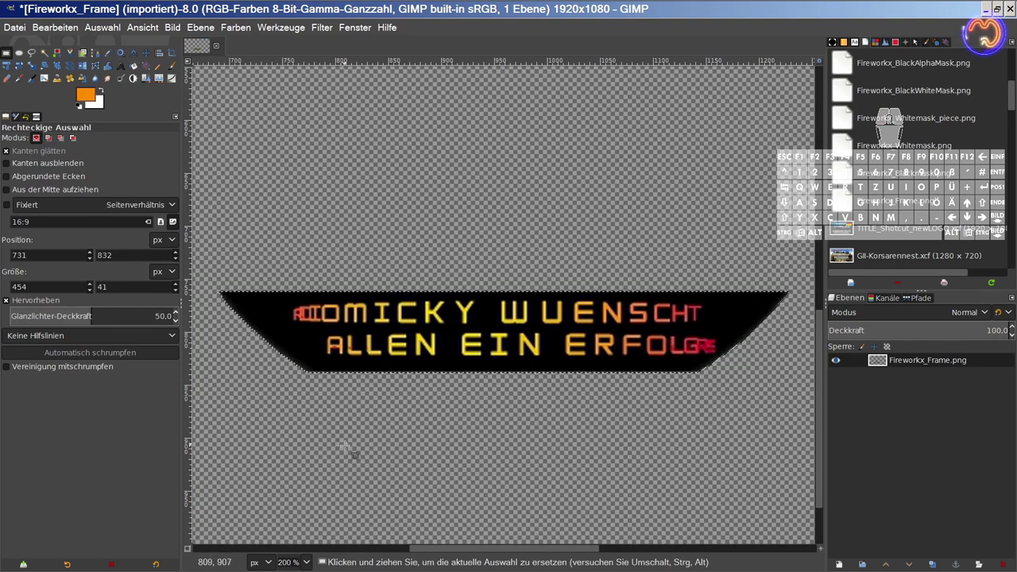
# Step: Invert the selection back to the scrolling text area and delete its contents
pyautogui.scroll(-2, 290, 560)
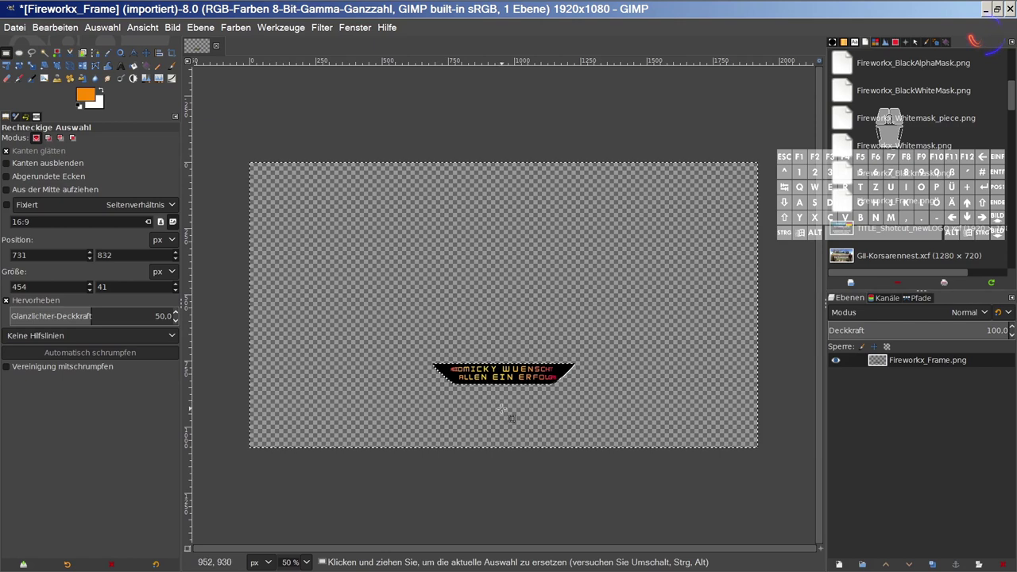
pyautogui.scroll(1, 290, 560)
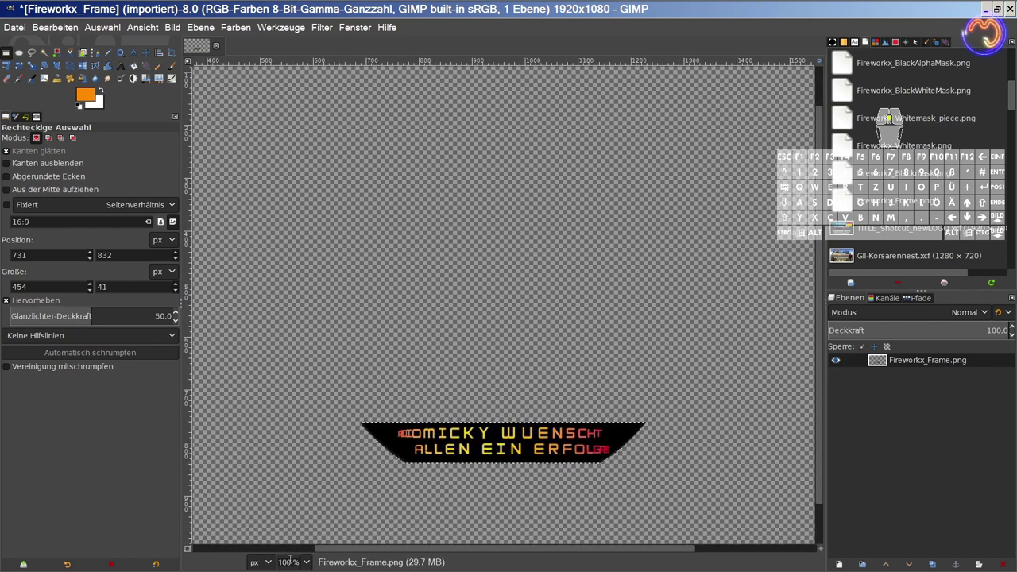
pyautogui.scroll(1, 562, 208)
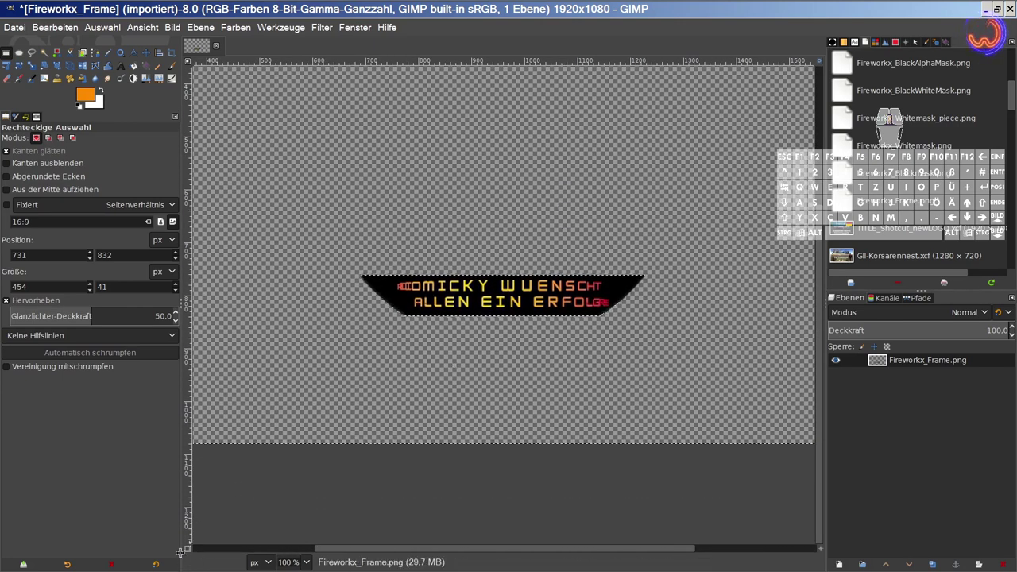
pyautogui.scroll(2, 294, 561)
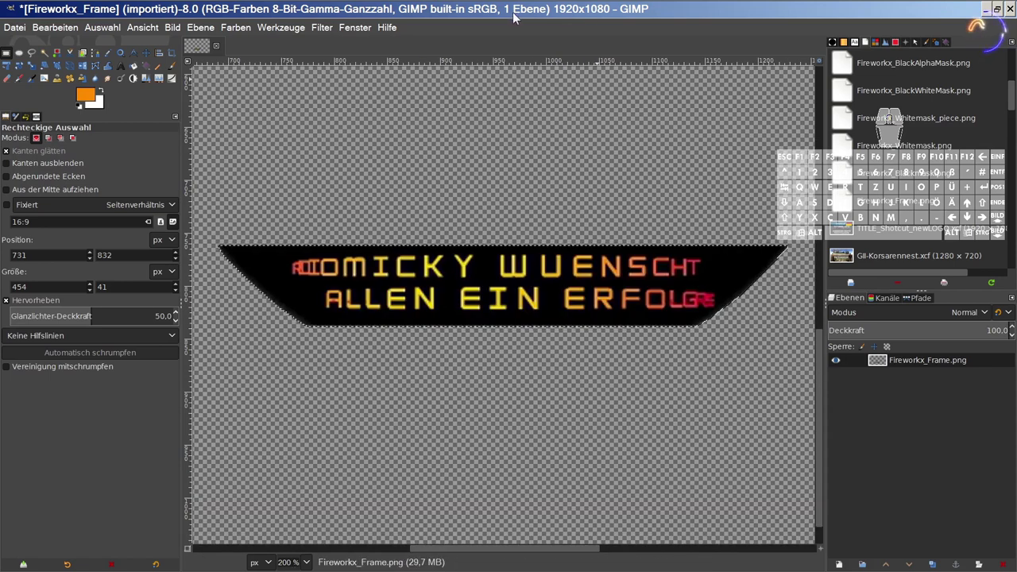
pyautogui.click(106, 30)
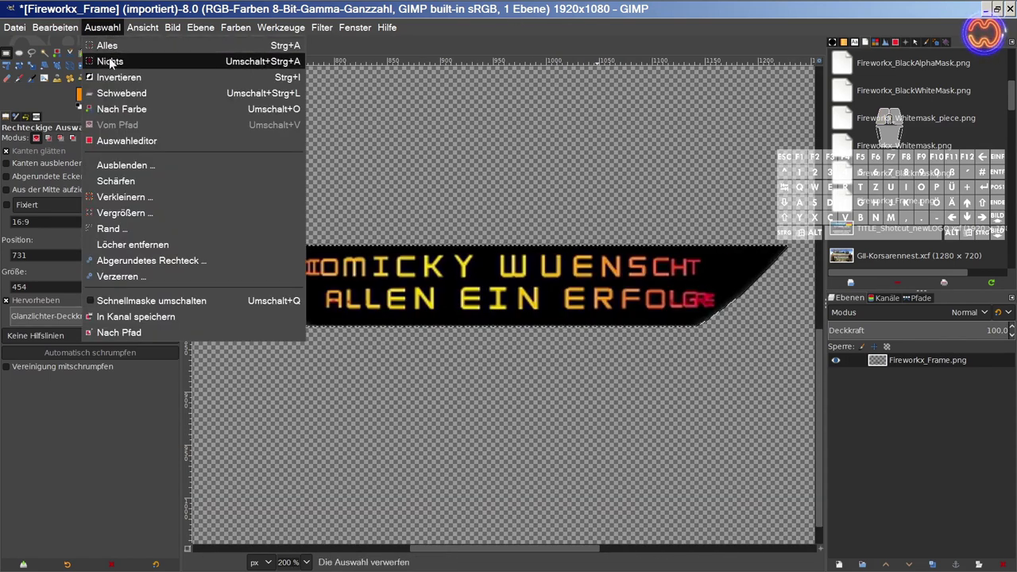
pyautogui.click(111, 77)
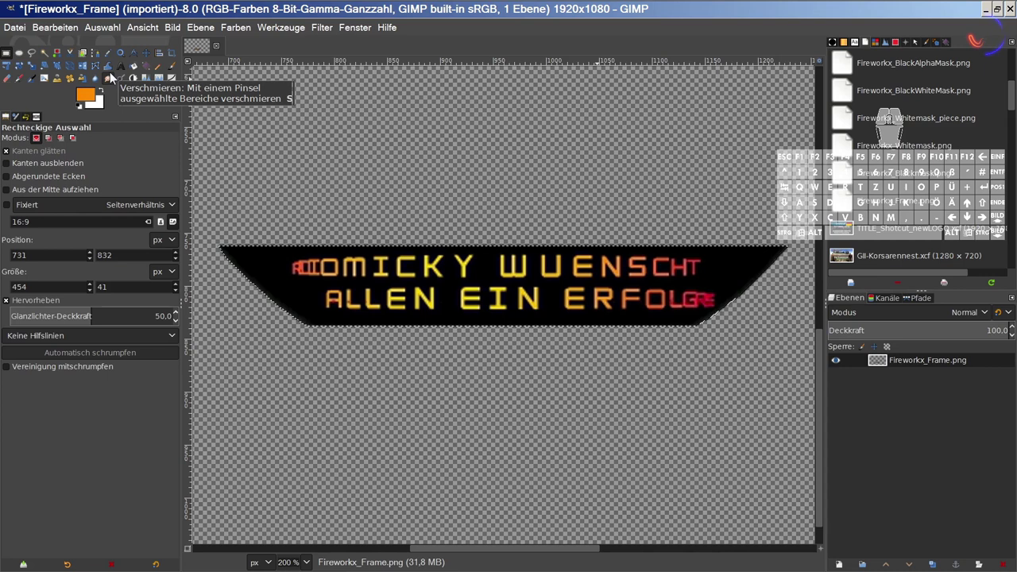
pyautogui.press('Delete')
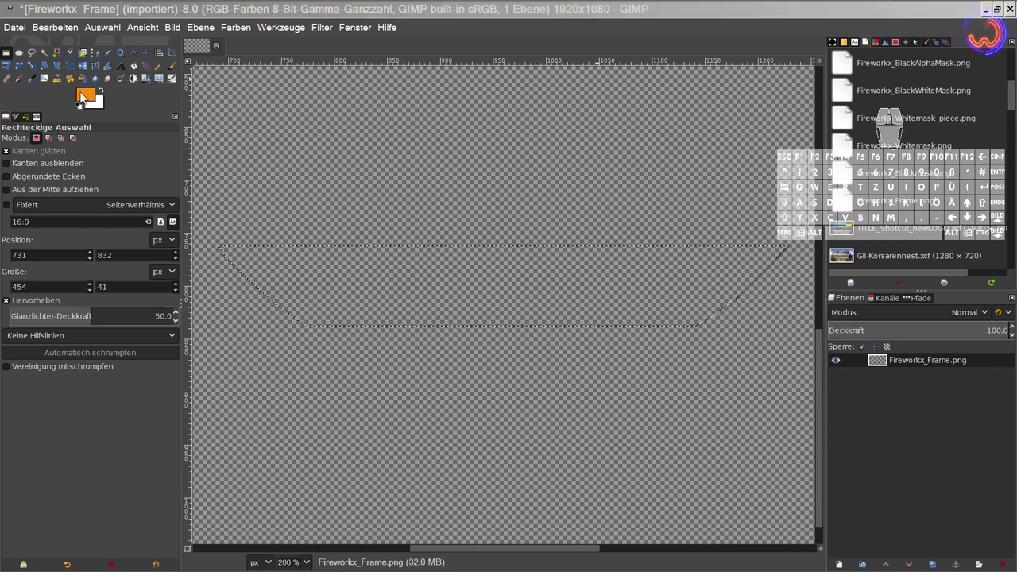
# Step: Fill the emptied text area with the orange foreground colour using Bucket Fill, and clear the selection
pyautogui.click(85, 94)
pyautogui.moveTo(75, 130); pyautogui.dragTo(257, 44)
pyautogui.click(205, 236)
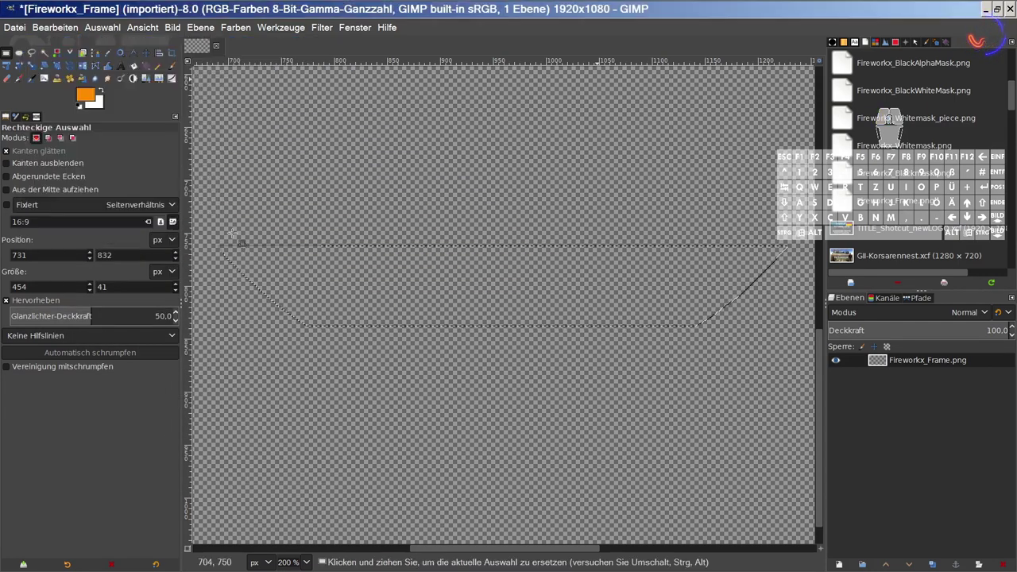
pyautogui.click(134, 67)
pyautogui.click(367, 283)
pyautogui.hotkey('ctrl', 'shift')
pyautogui.hotkey('ctrl', 'shift', 'a')
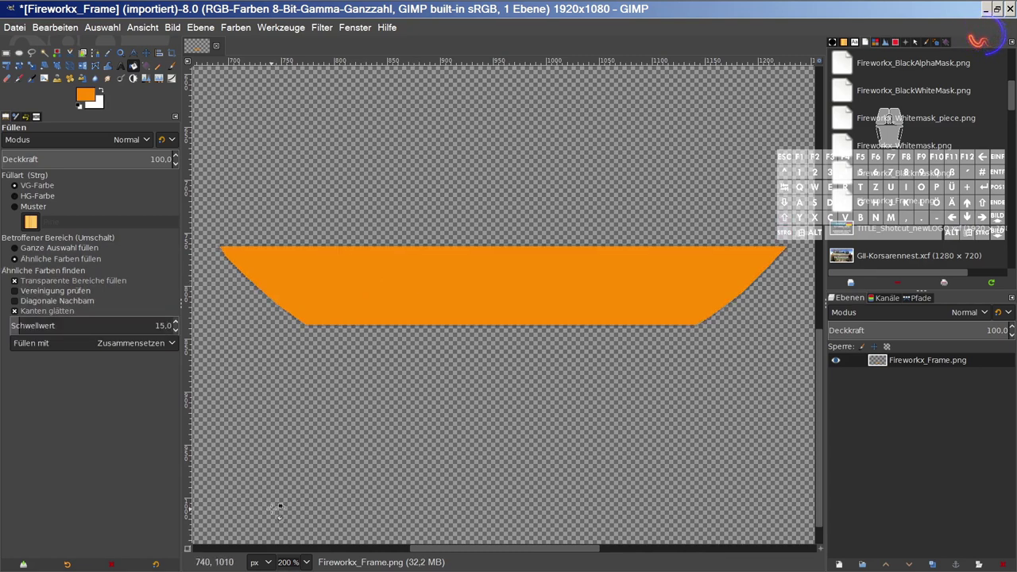
# Step: Check the orange shape's edges and choose Fireworkx_Orange_AlphaMask.png in the Fireworx_2020 folder as the export file for the mask
pyautogui.scroll(2, 279, 561)
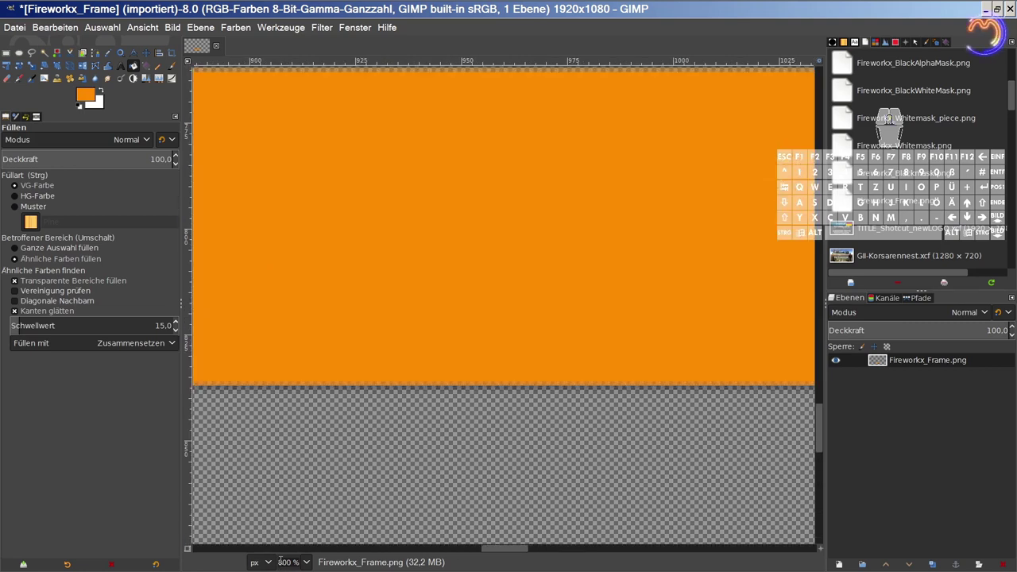
pyautogui.moveTo(517, 549); pyautogui.dragTo(470, 552)
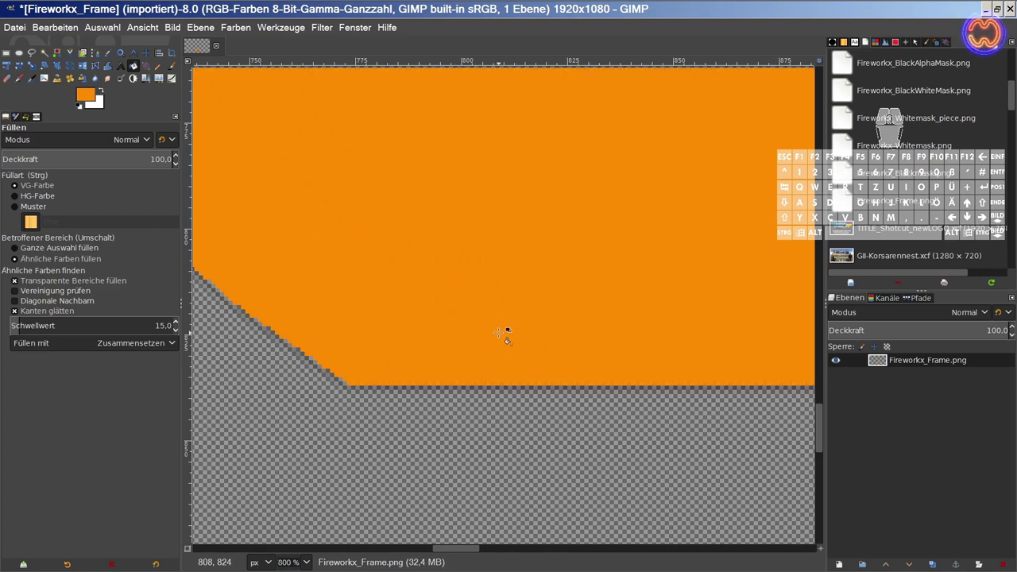
pyautogui.moveTo(470, 551); pyautogui.dragTo(548, 549)
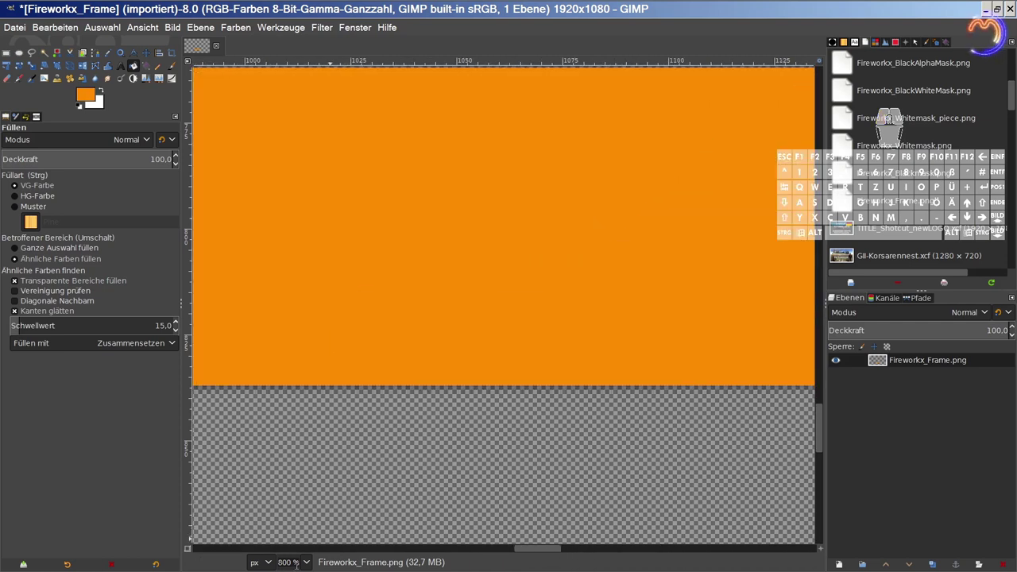
pyautogui.scroll(-2, 296, 563)
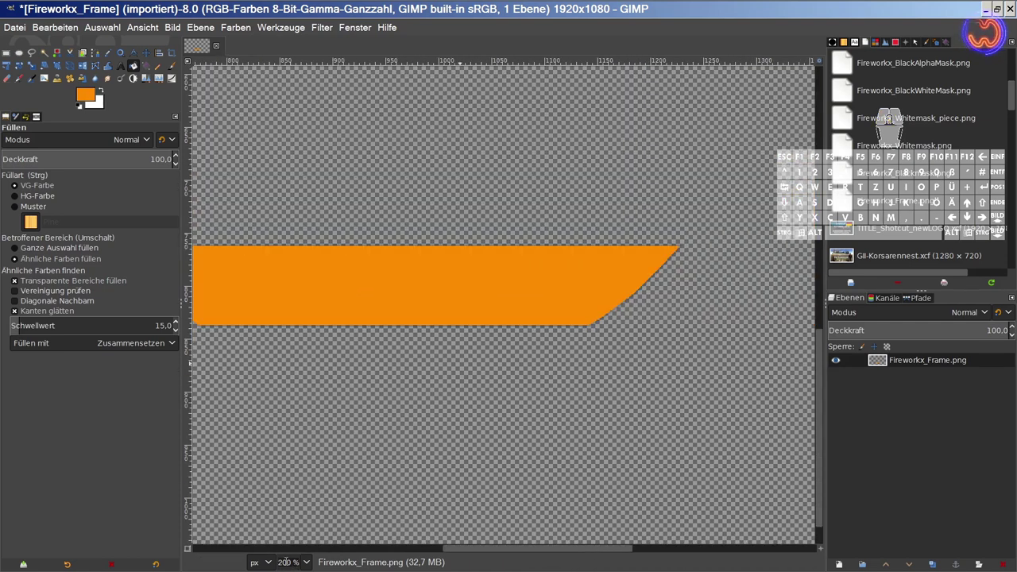
pyautogui.scroll(-1, 284, 561)
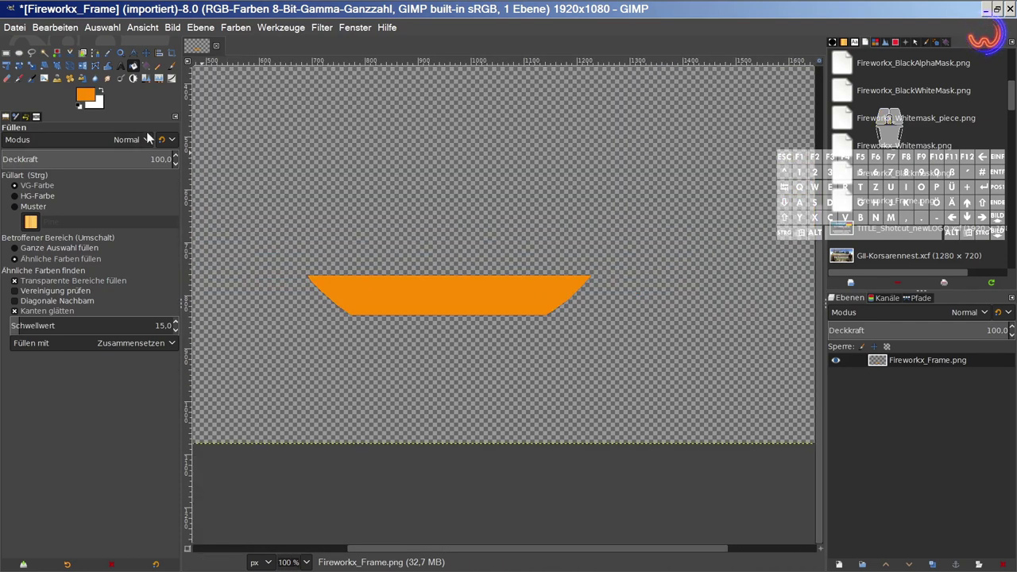
pyautogui.click(24, 30)
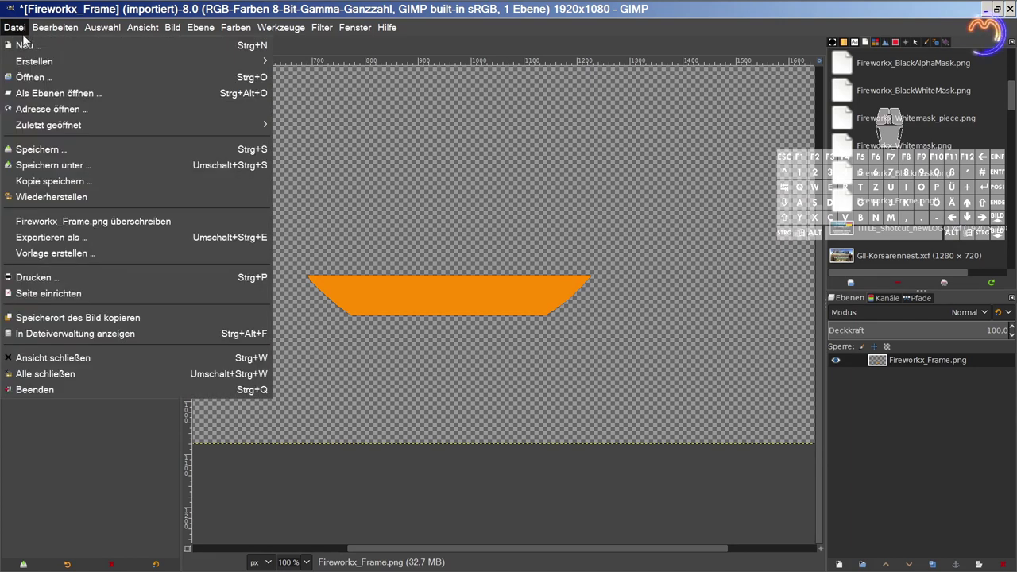
pyautogui.click(44, 237)
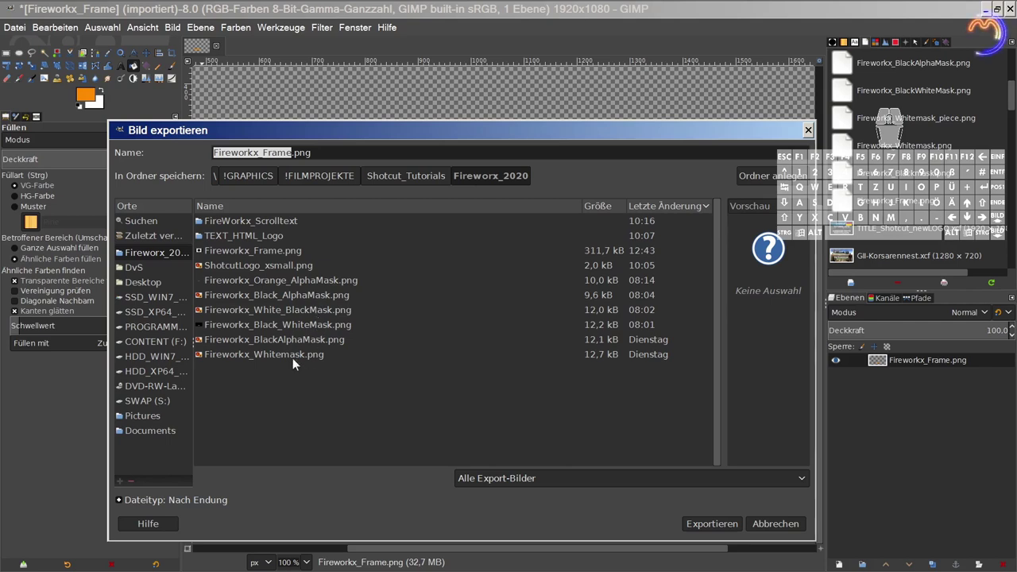
pyautogui.click(285, 281)
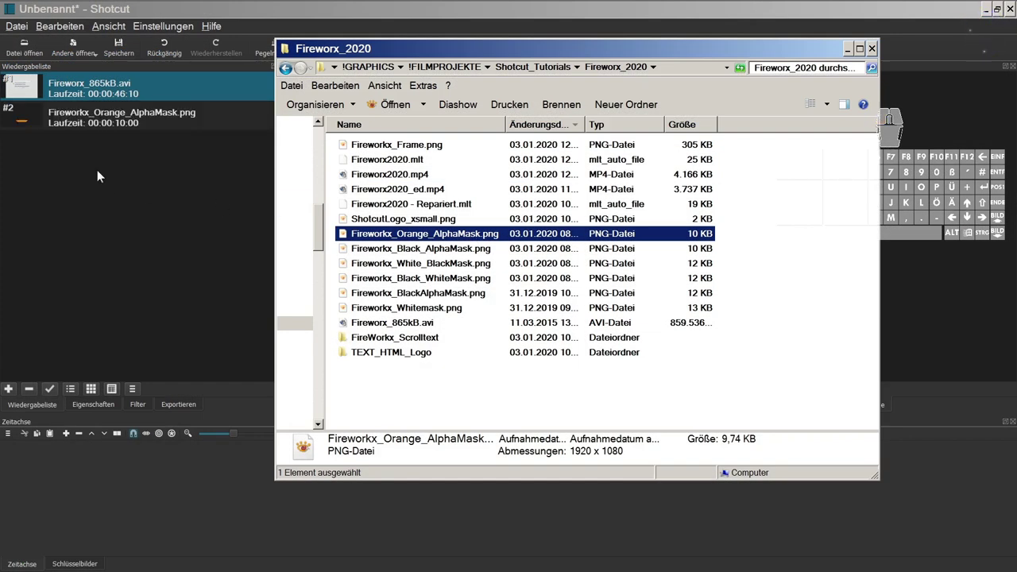
# Step: Switch to Shotcut and place the Fireworx_865kB.avi playlist clip at the start of the empty timeline
pyautogui.click(850, 22)
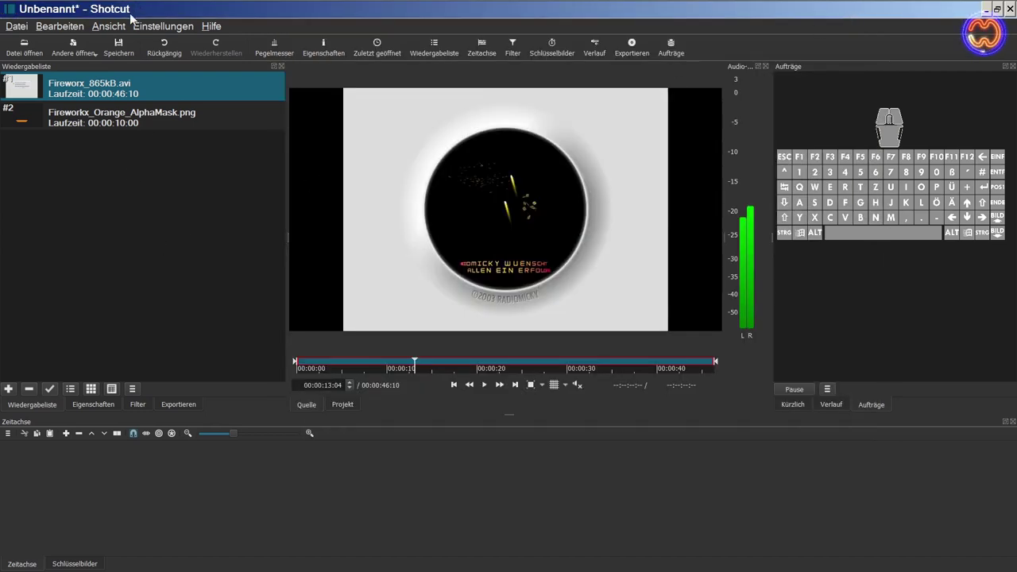
pyautogui.moveTo(130, 93); pyautogui.dragTo(140, 468)
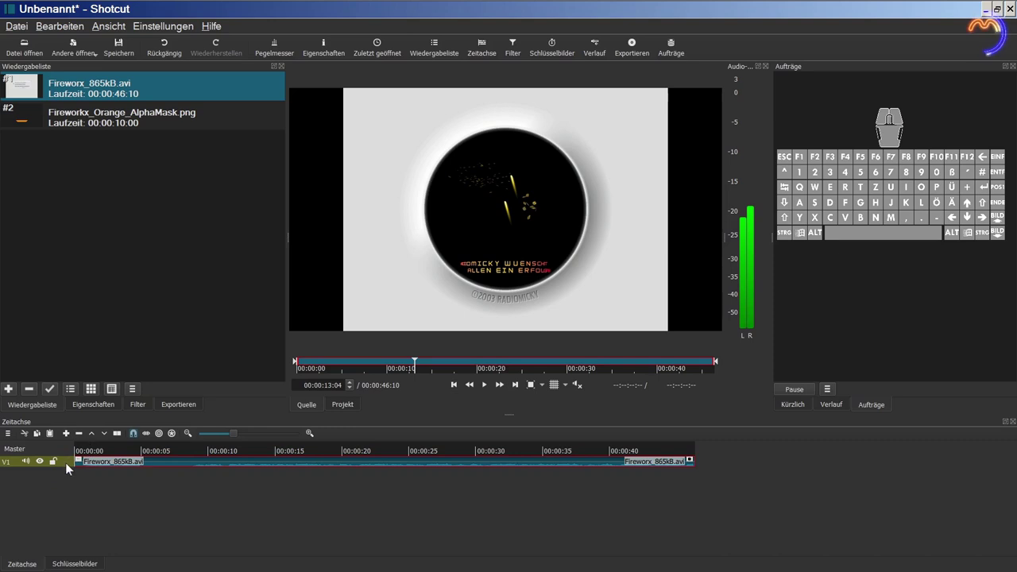
# Step: Increase the timeline's track height and add two more video tracks, V2 and V3
pyautogui.rightClick(65, 462)
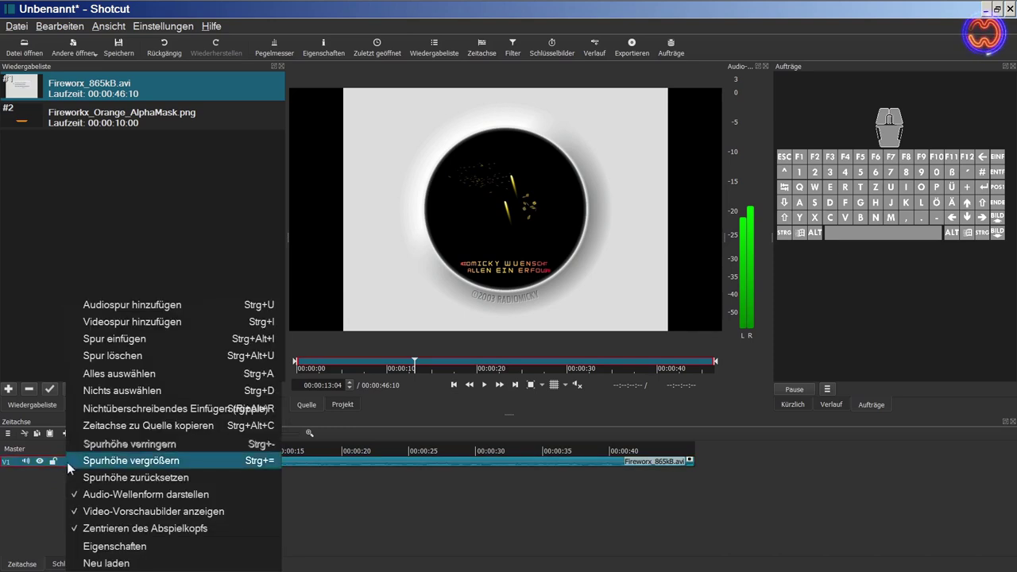
pyautogui.click(67, 463)
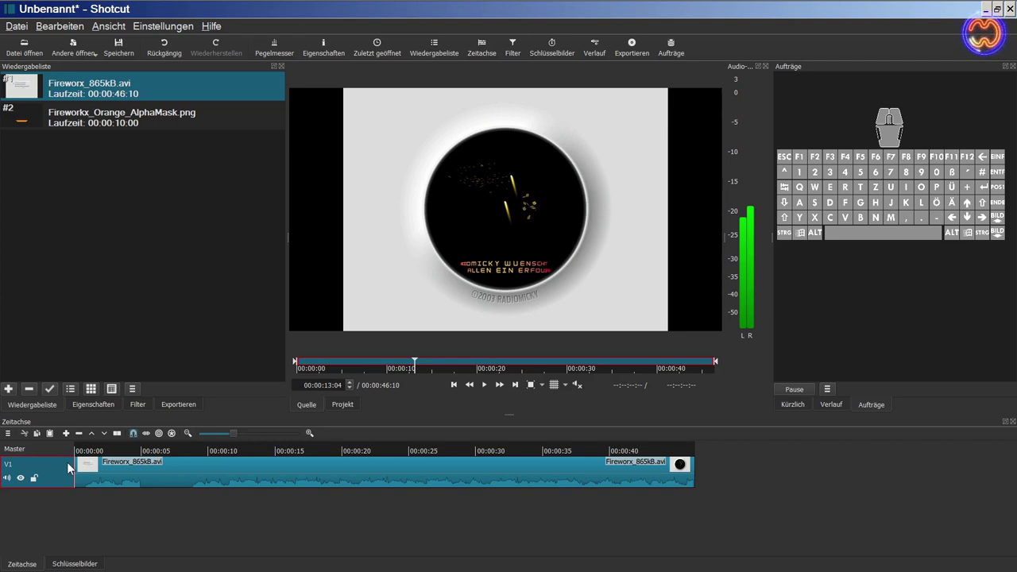
pyautogui.hotkey('ctrl', 'i')
pyautogui.hotkey('ctrl', 'i')
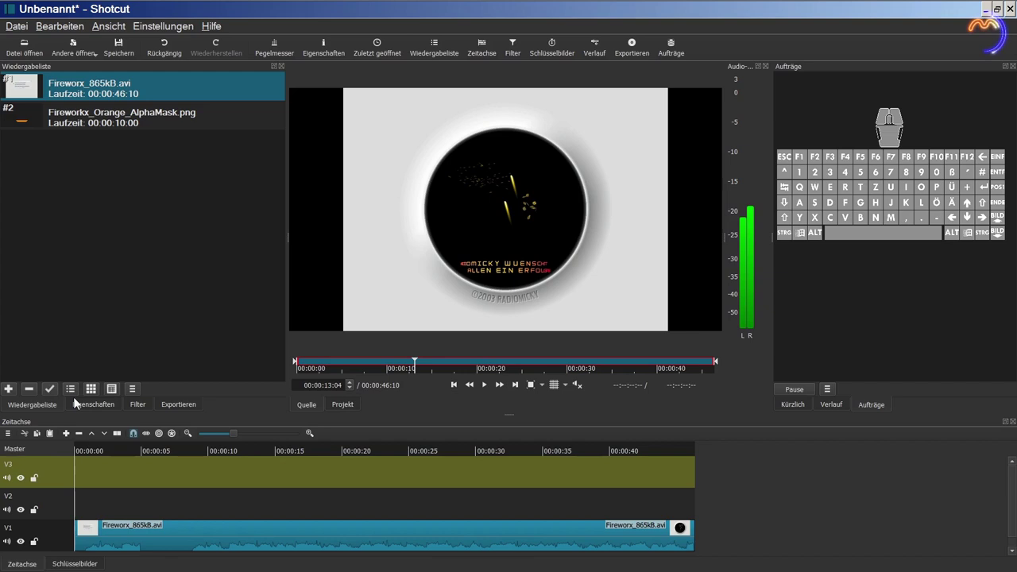
# Step: Place Fireworkx_Orange_AlphaMask.png at the start of track V2 and extend it to the end of the Fireworx video
pyautogui.moveTo(81, 126); pyautogui.dragTo(94, 510)
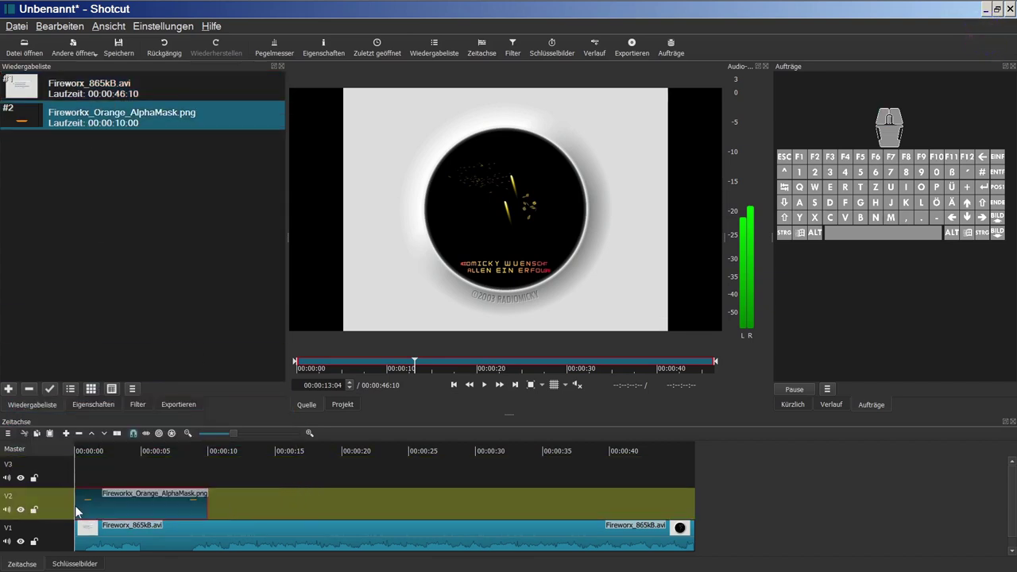
pyautogui.moveTo(207, 504); pyautogui.dragTo(699, 506)
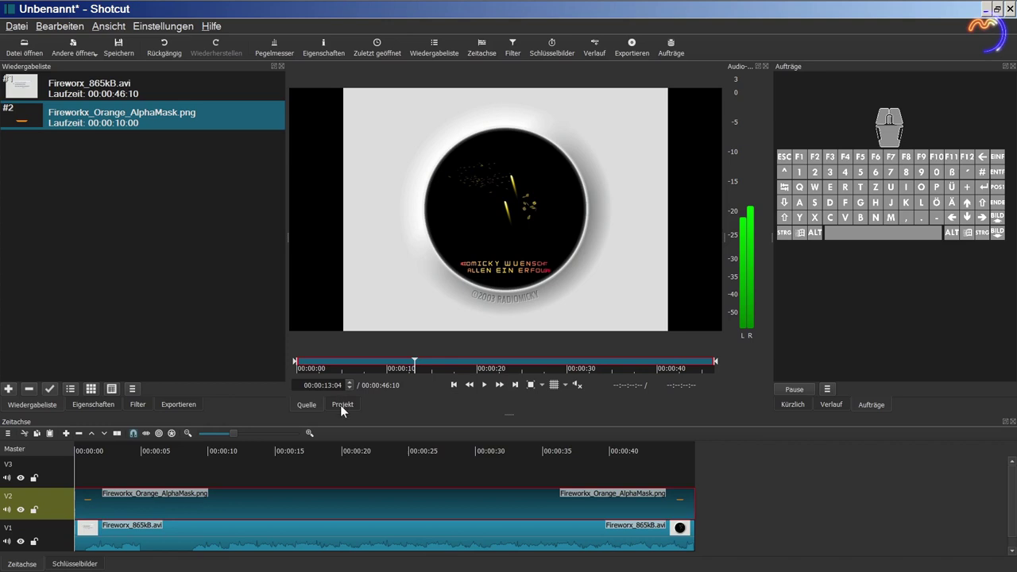
# Step: Examine both ends of the orange mask against the circle's rim in an enlarged project preview at about 14 seconds
pyautogui.click(341, 404)
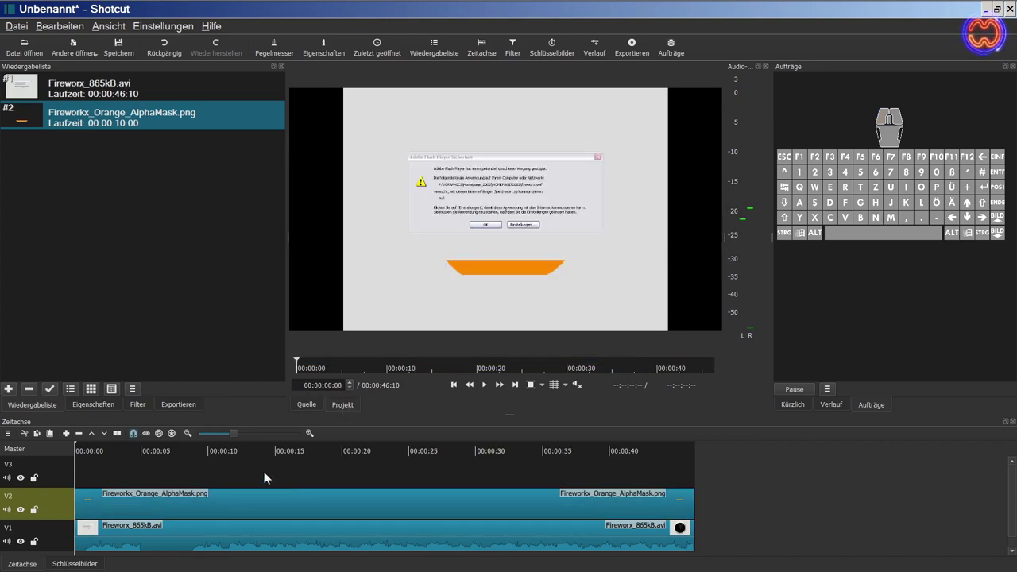
pyautogui.click(250, 450)
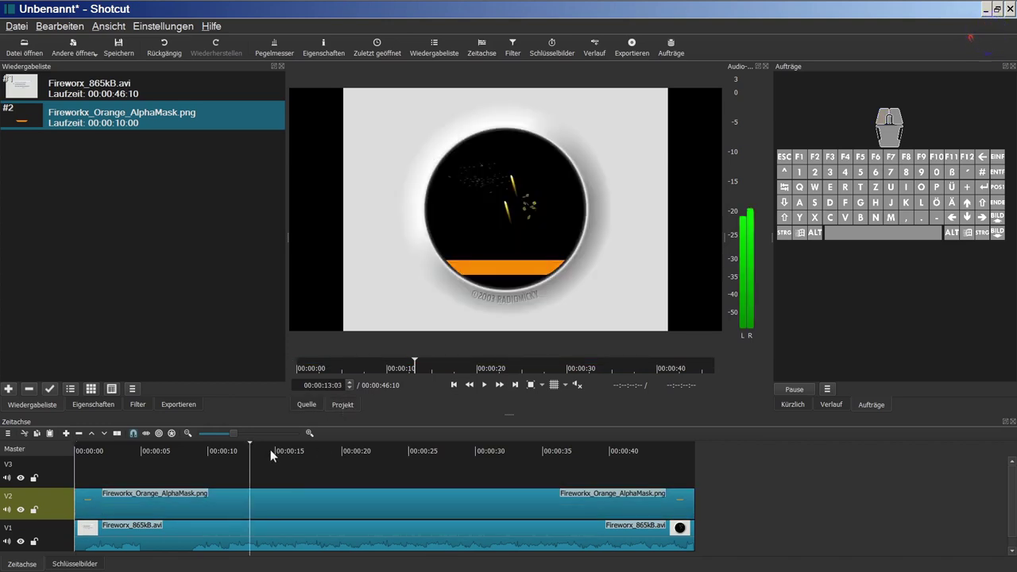
pyautogui.click(270, 450)
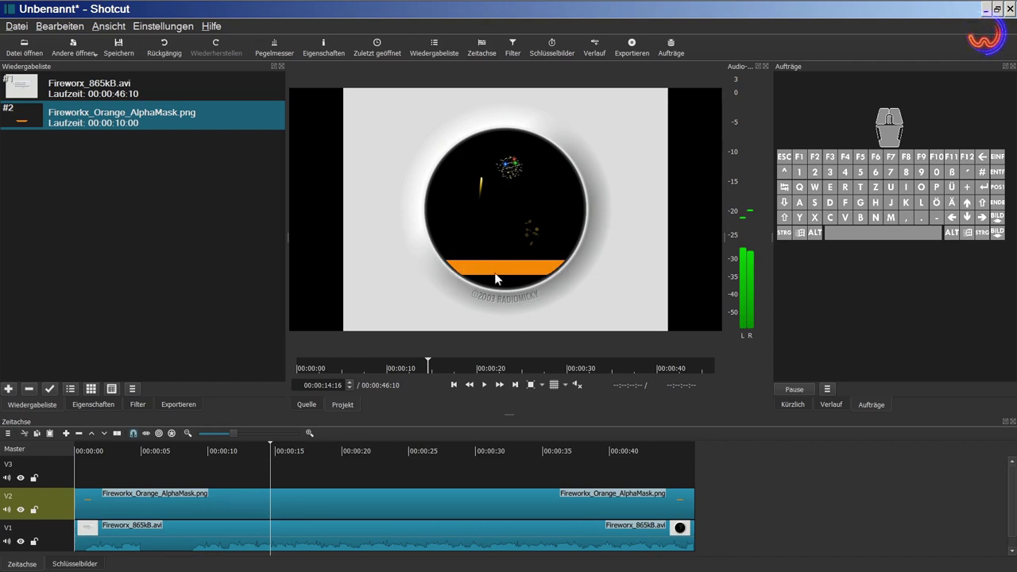
pyautogui.click(566, 385)
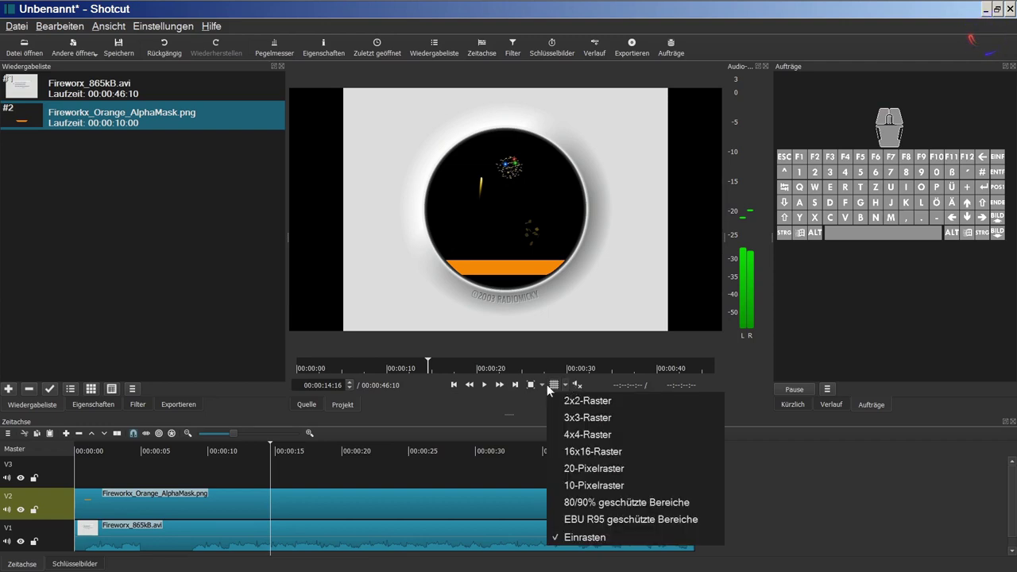
pyautogui.click(542, 384)
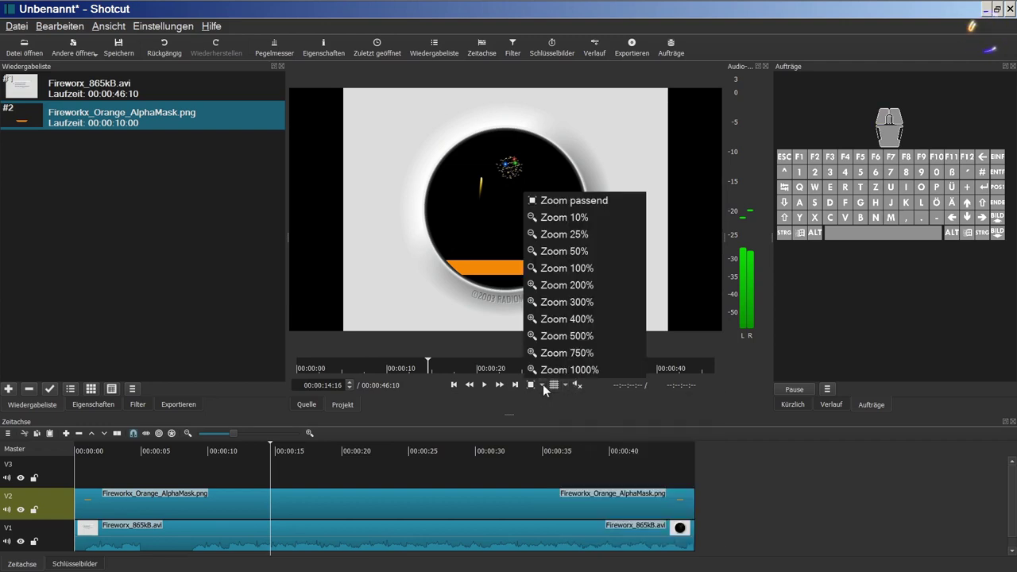
pyautogui.click(552, 268)
pyautogui.moveTo(483, 348); pyautogui.dragTo(415, 347)
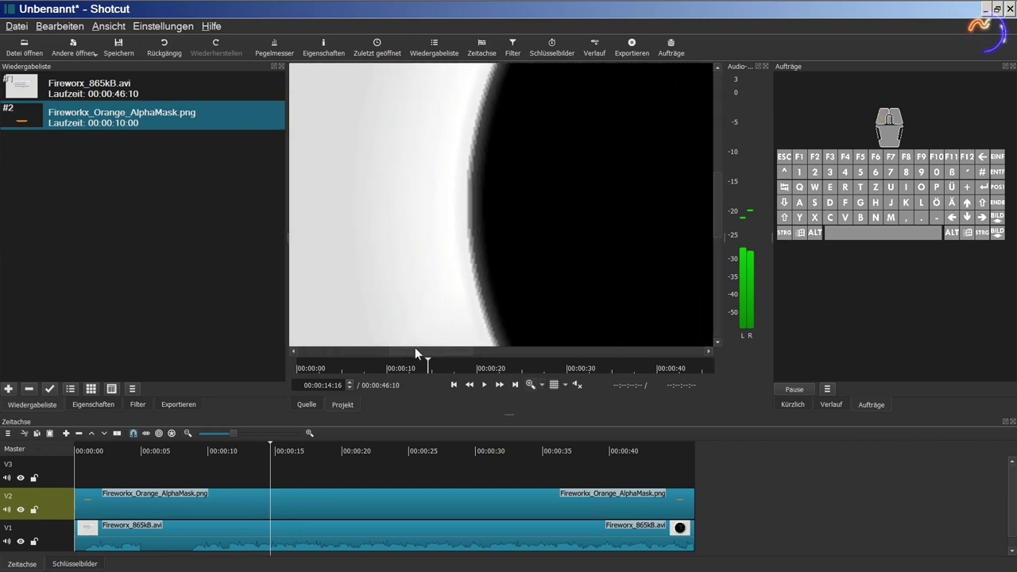
pyautogui.middleClick(520, 197)
pyautogui.moveTo(717, 220); pyautogui.dragTo(716, 263)
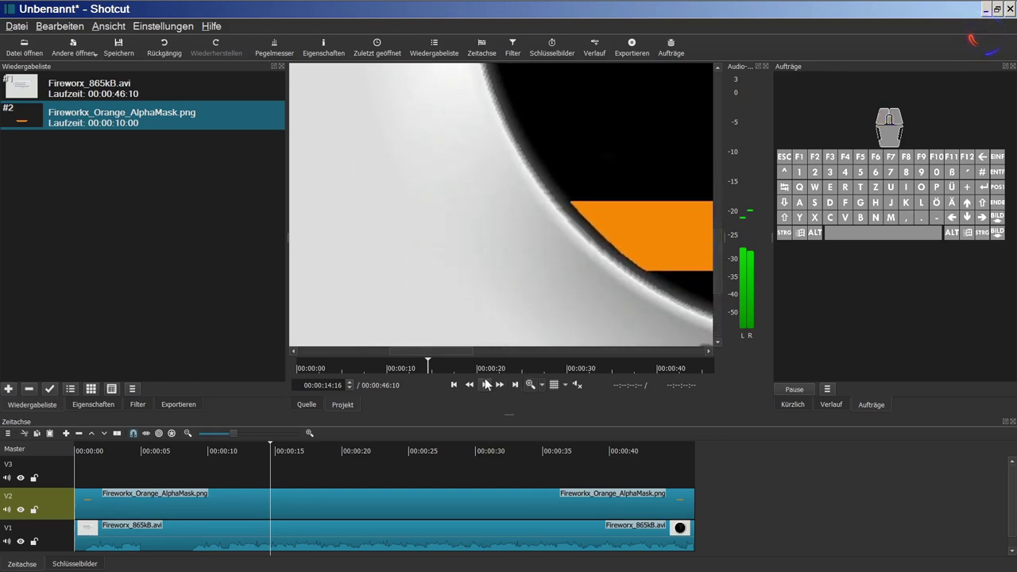
pyautogui.moveTo(452, 351); pyautogui.dragTo(558, 349)
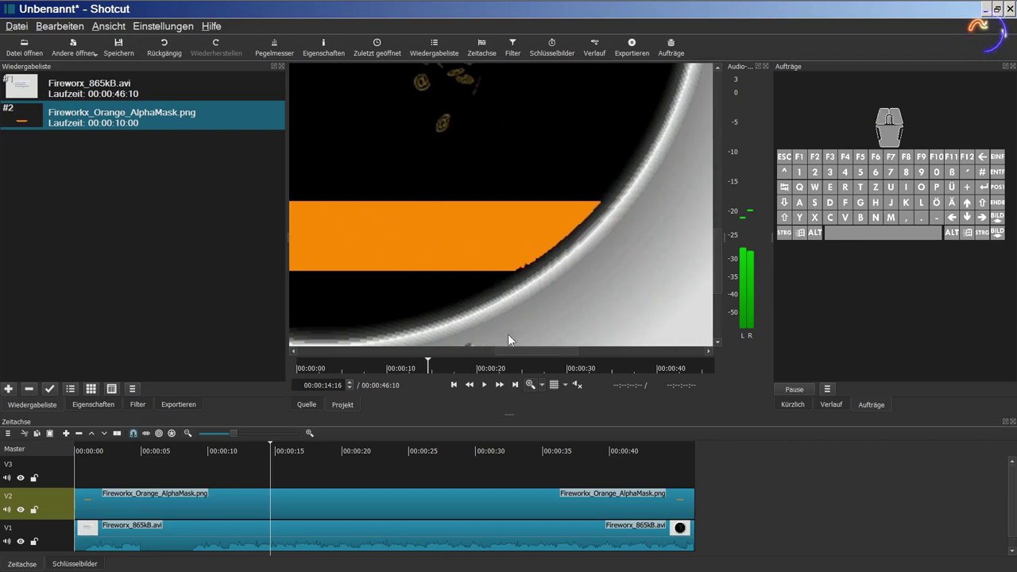
pyautogui.moveTo(538, 353); pyautogui.dragTo(480, 356)
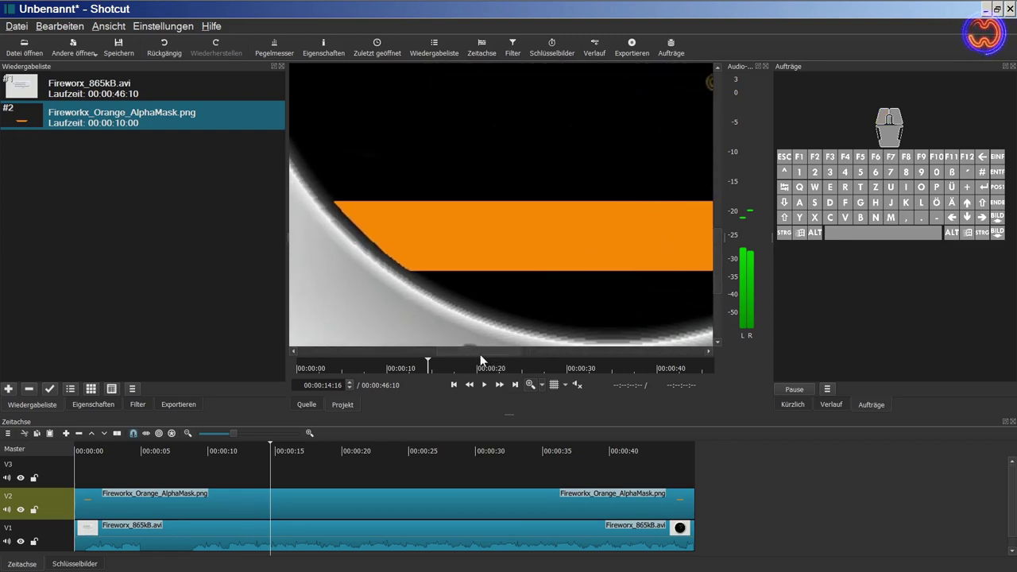
# Step: Add the Weichzeichner: Kasten video filter to the orange mask clip on track V2
pyautogui.click(163, 494)
pyautogui.click(136, 404)
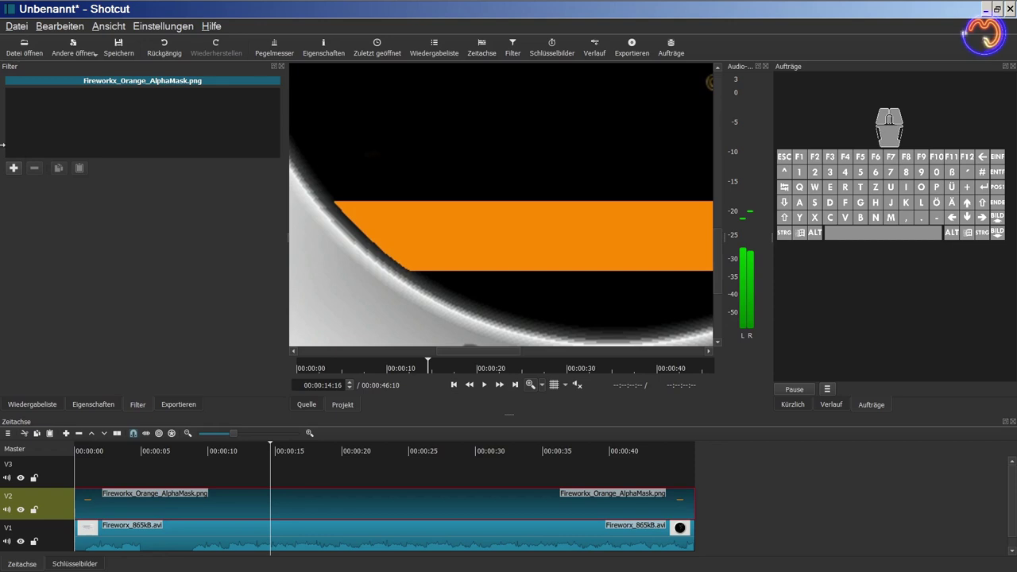
pyautogui.click(15, 169)
pyautogui.scroll(-6, 68, 274)
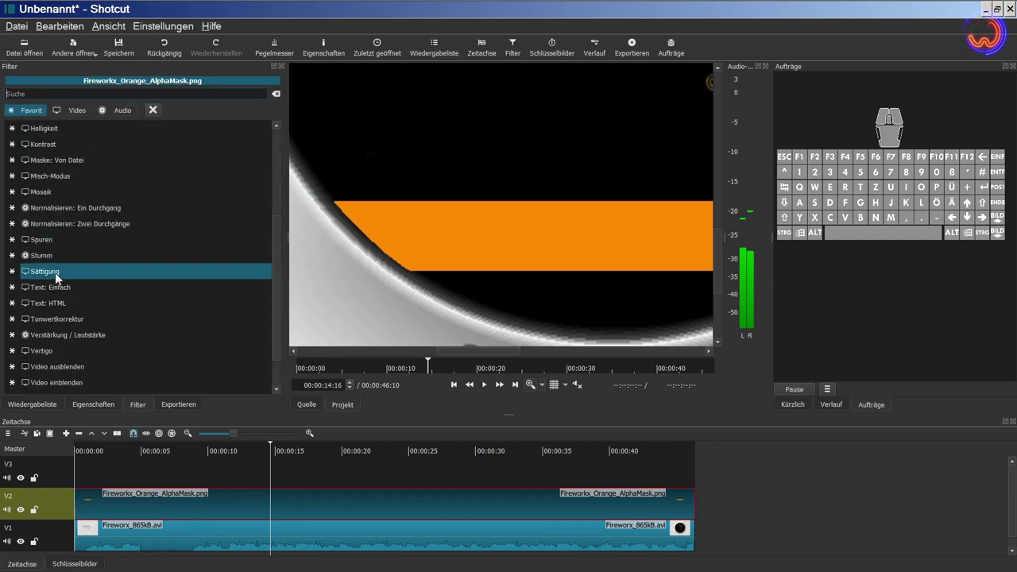
pyautogui.scroll(-1, 97, 352)
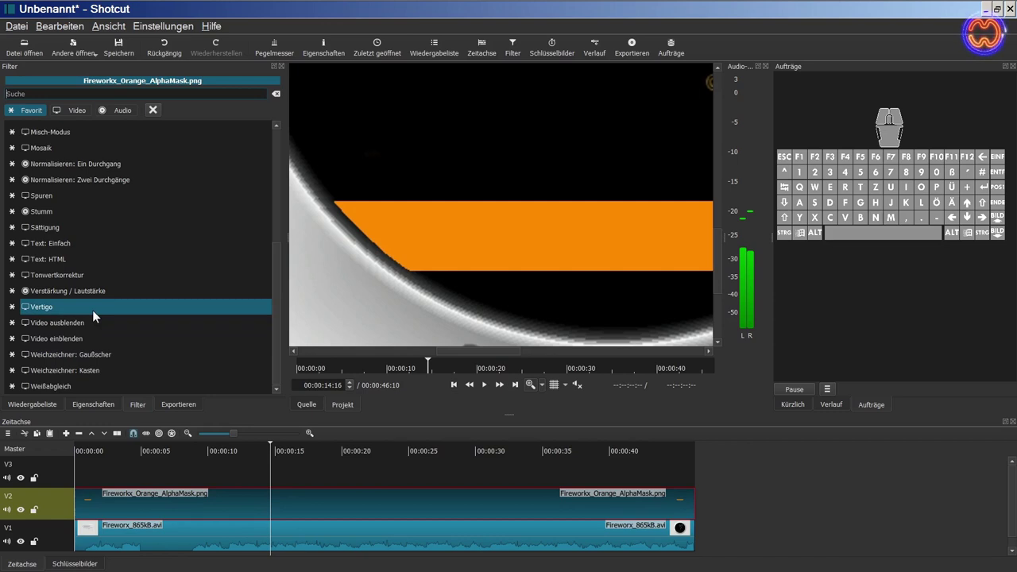
pyautogui.click(90, 370)
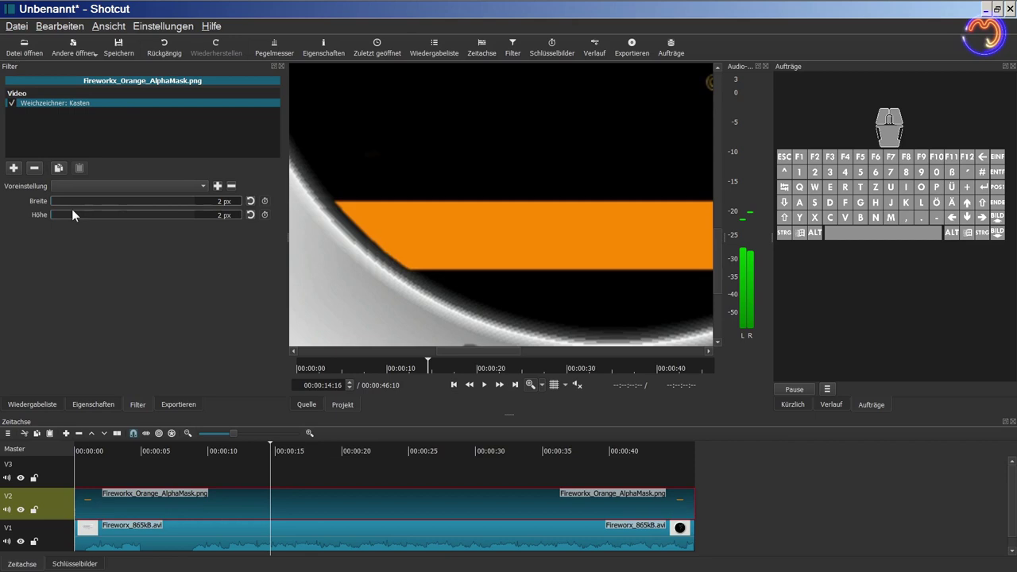
# Step: Set the blur filter's Breite to 6 px and Höhe to 0 px, and check the softened mask edges
pyautogui.moveTo(52, 213)
pyautogui.mouseDown()
pyautogui.moveTo(12, 210)
pyautogui.moveTo(59, 200)
pyautogui.mouseUp()
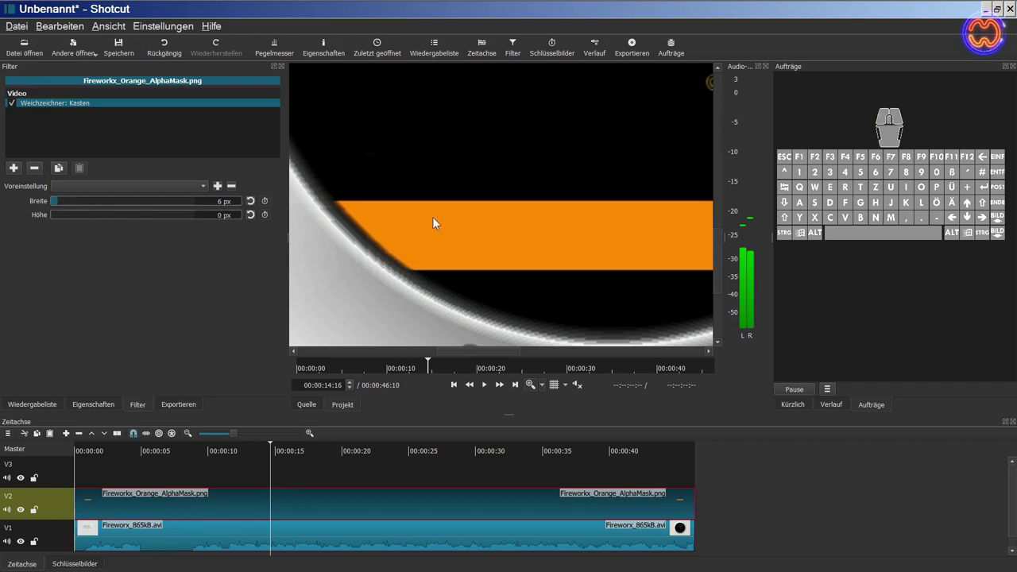
pyautogui.moveTo(500, 354); pyautogui.dragTo(526, 353)
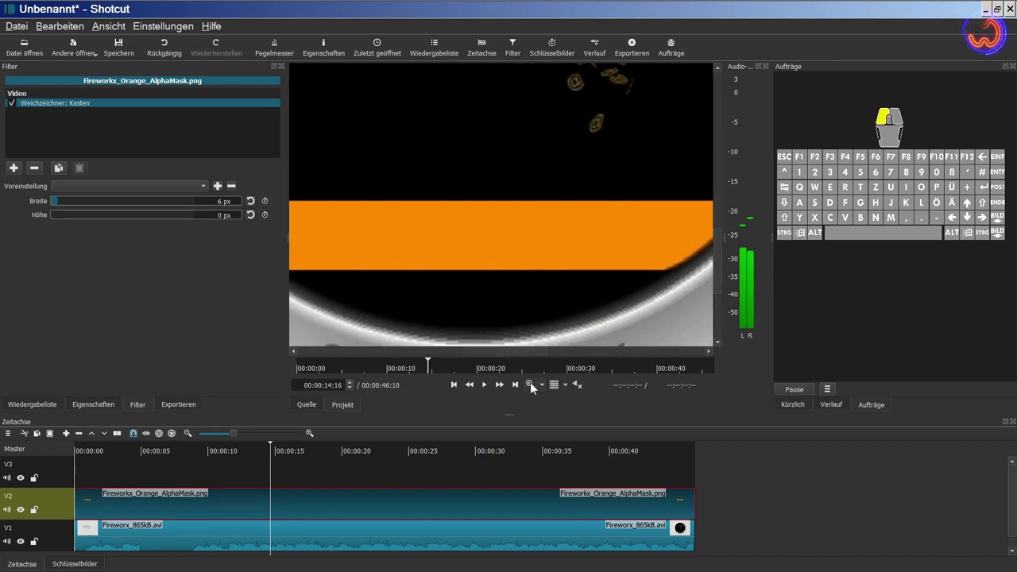
pyautogui.click(530, 383)
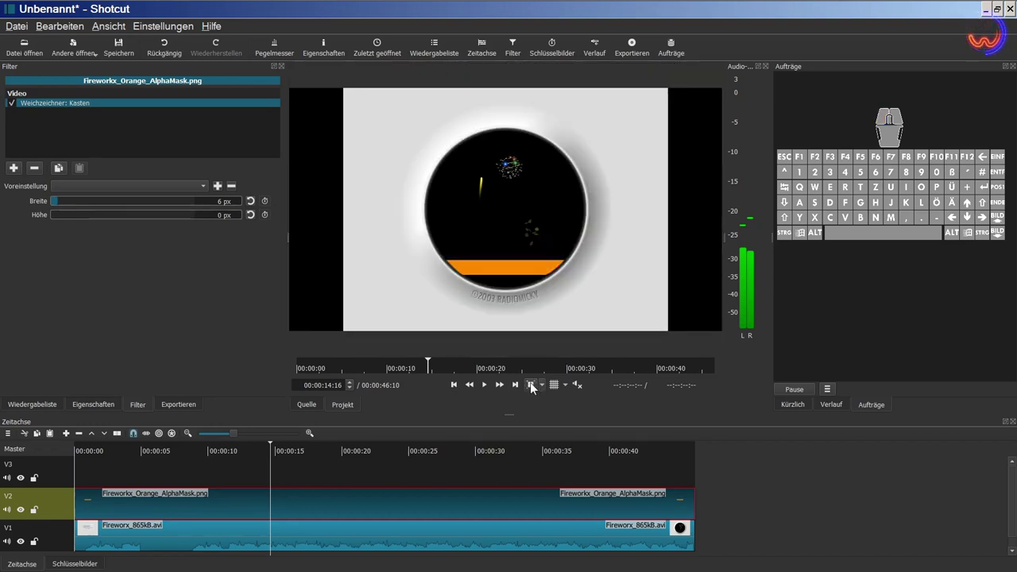
# Step: Save the project as Fireworx2020_TUT.mlt in the Fireworx_2020 folder
pyautogui.click(17, 27)
pyautogui.click(47, 127)
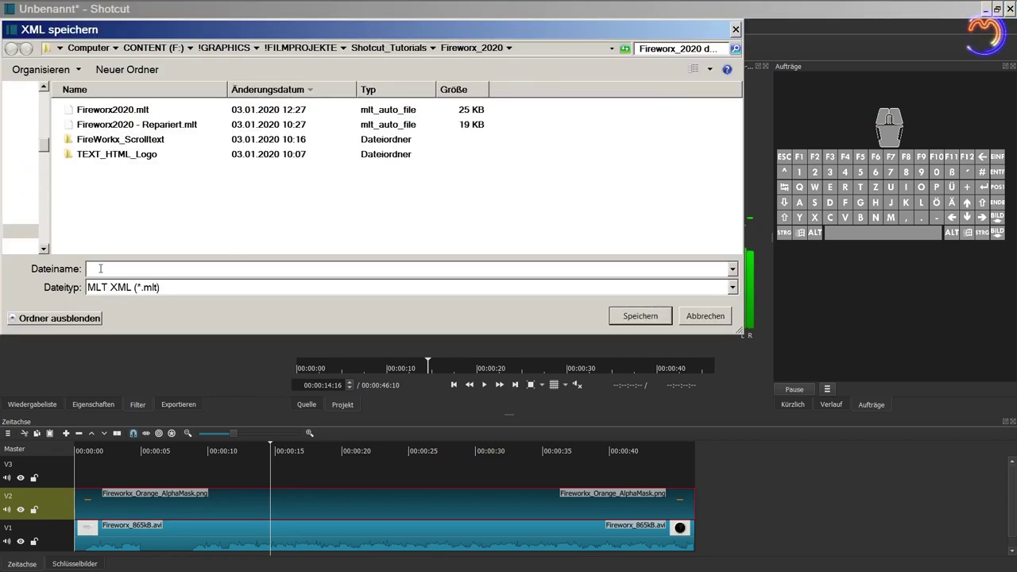
pyautogui.click(105, 111)
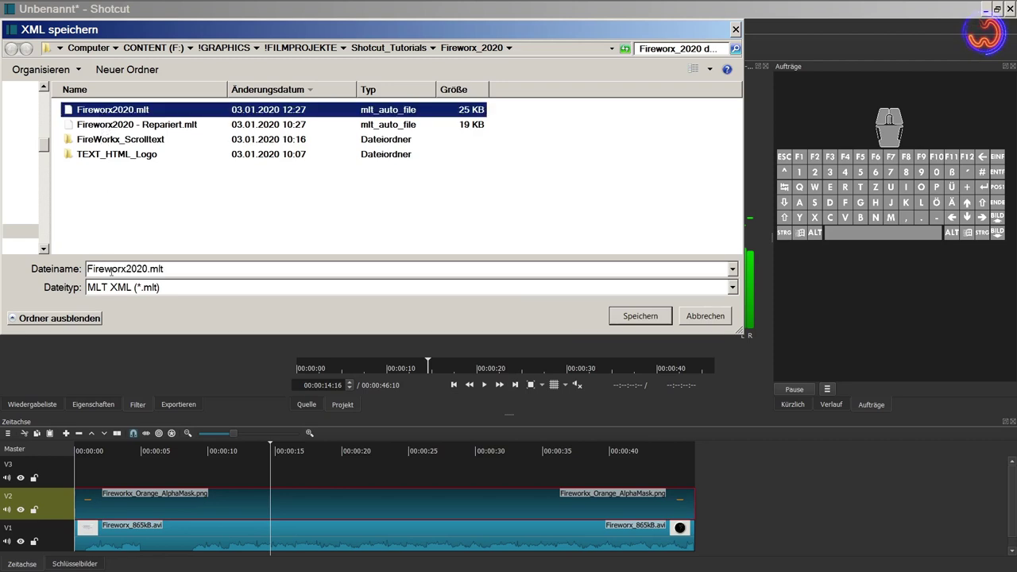
pyautogui.click(146, 269)
pyautogui.click(148, 268)
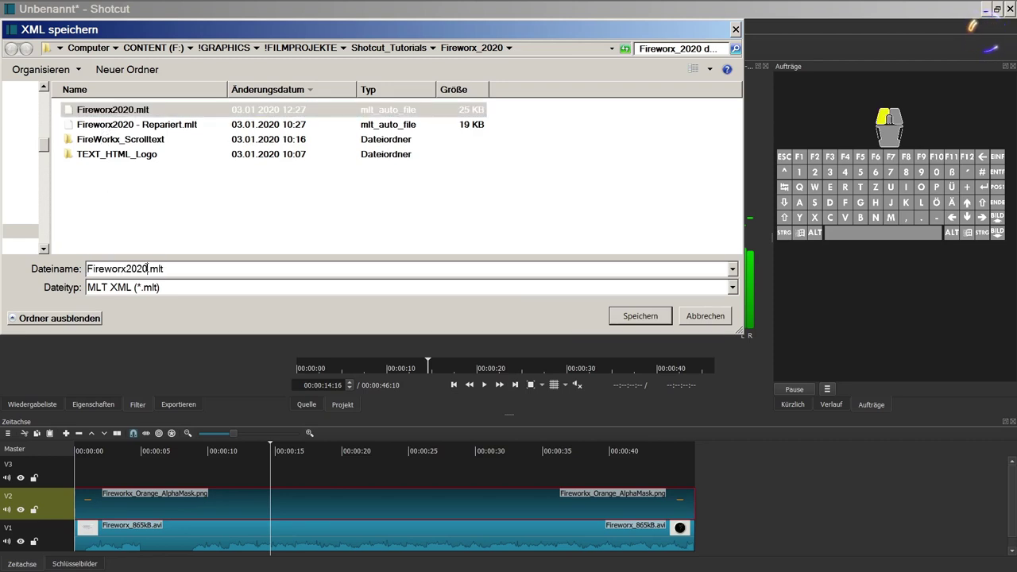
pyautogui.write('_TUT')
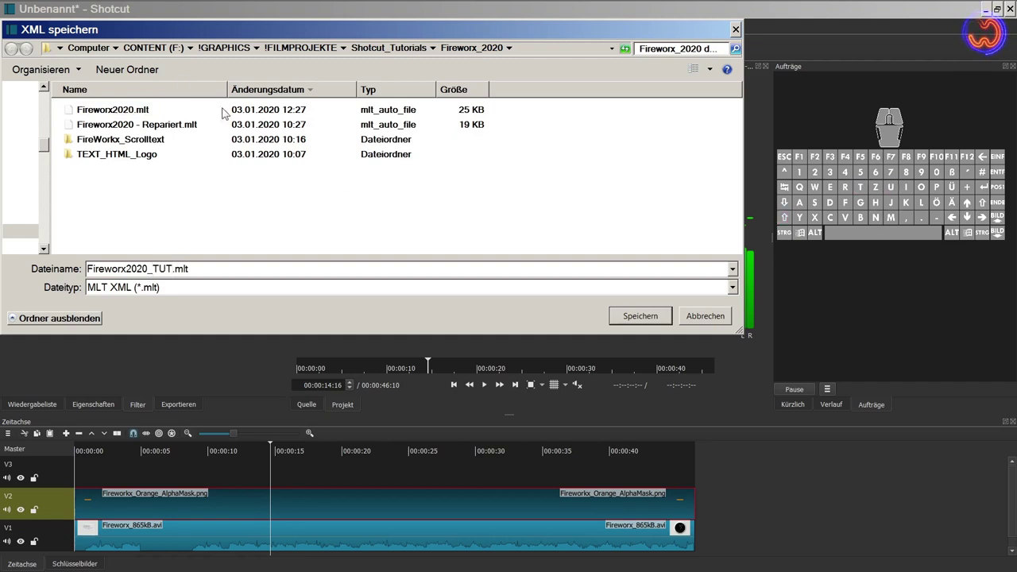
pyautogui.click(640, 317)
# Step: Reduce the track height and shift both clips up one track, putting the orange mask on V3 and the video on V2
pyautogui.rightClick(56, 482)
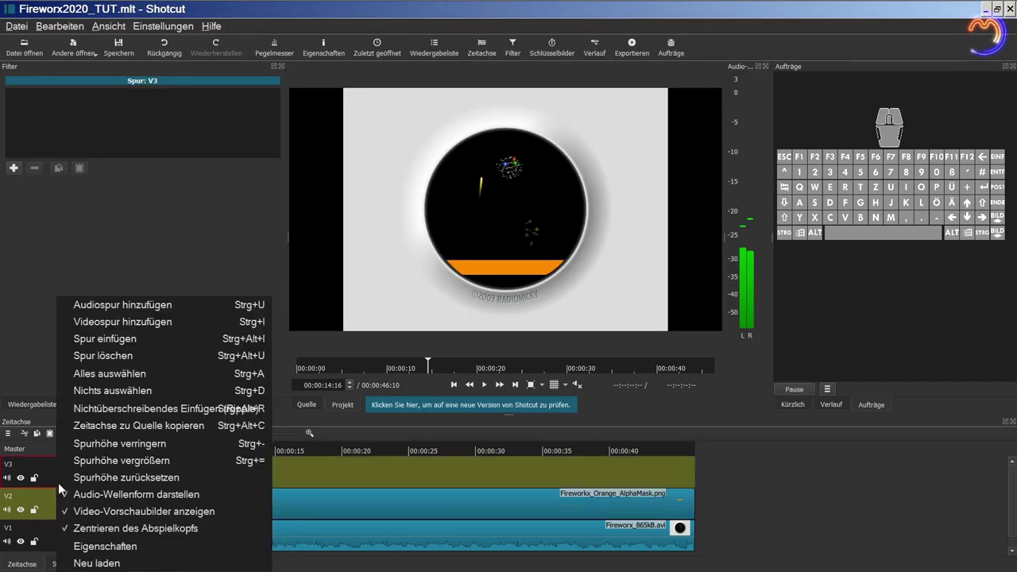
pyautogui.click(102, 443)
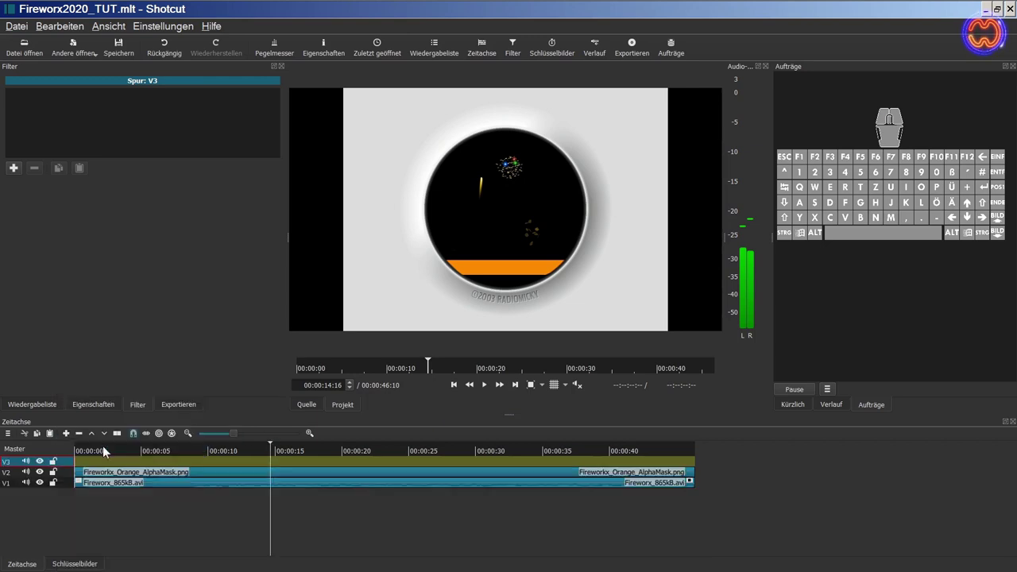
pyautogui.moveTo(334, 472)
pyautogui.mouseDown()
pyautogui.moveTo(334, 462)
pyautogui.moveTo(334, 472)
pyautogui.mouseUp()
pyautogui.click(333, 475)
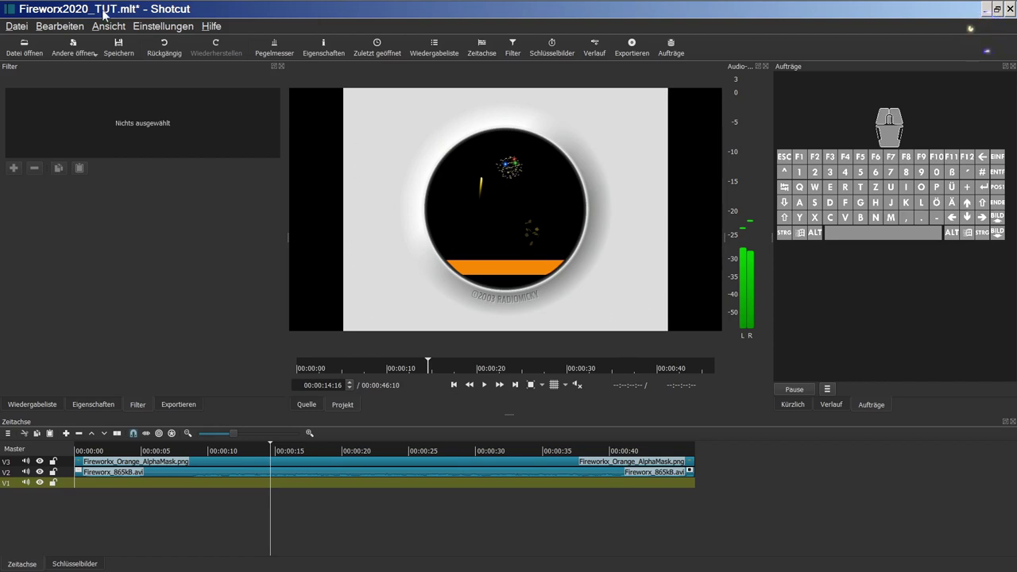
# Step: Create a Farbe generator clip in grey #DBDCDB, sampled from the background of the video preview
pyautogui.click(16, 27)
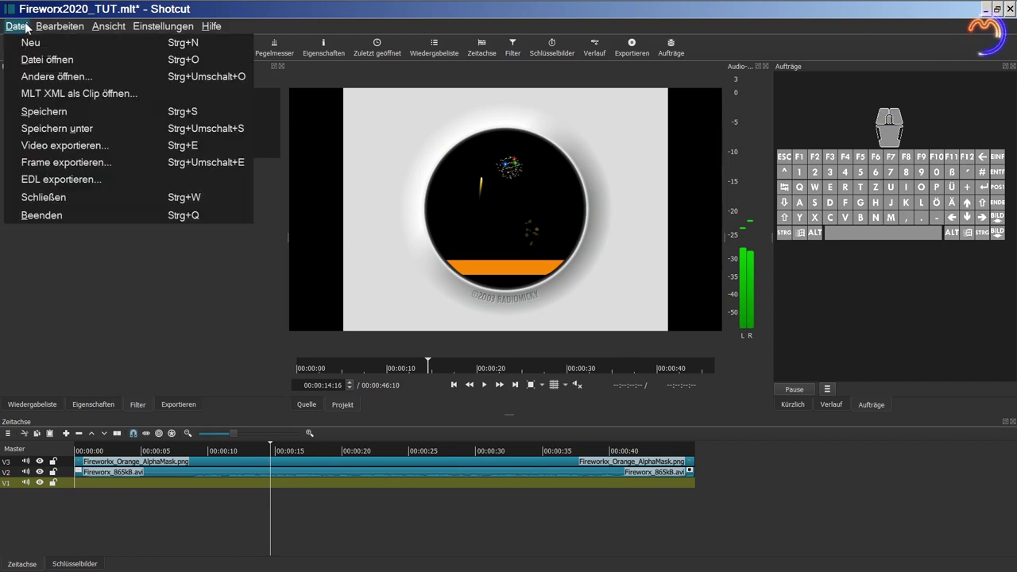
pyautogui.click(35, 73)
pyautogui.click(354, 234)
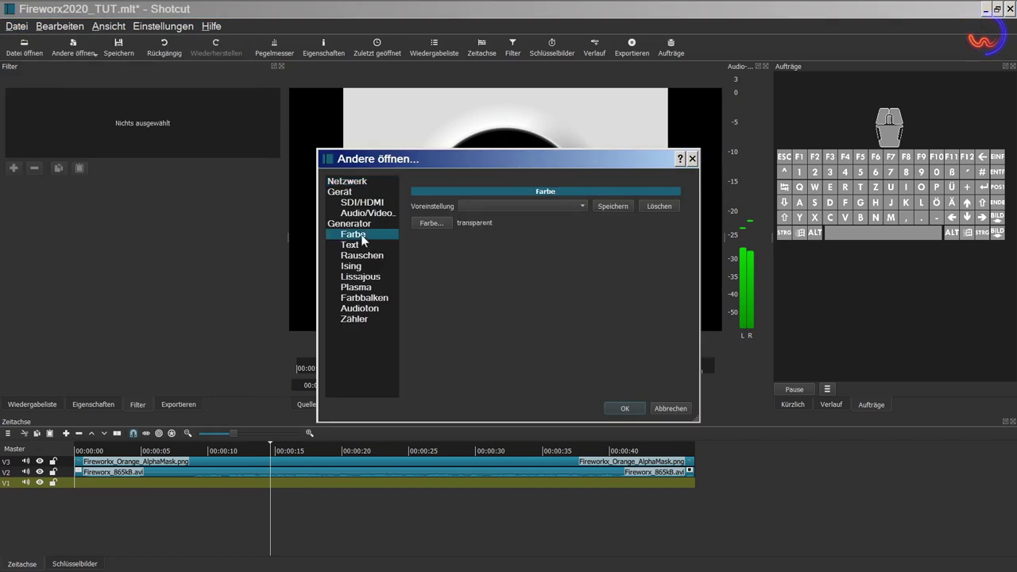
pyautogui.click(429, 223)
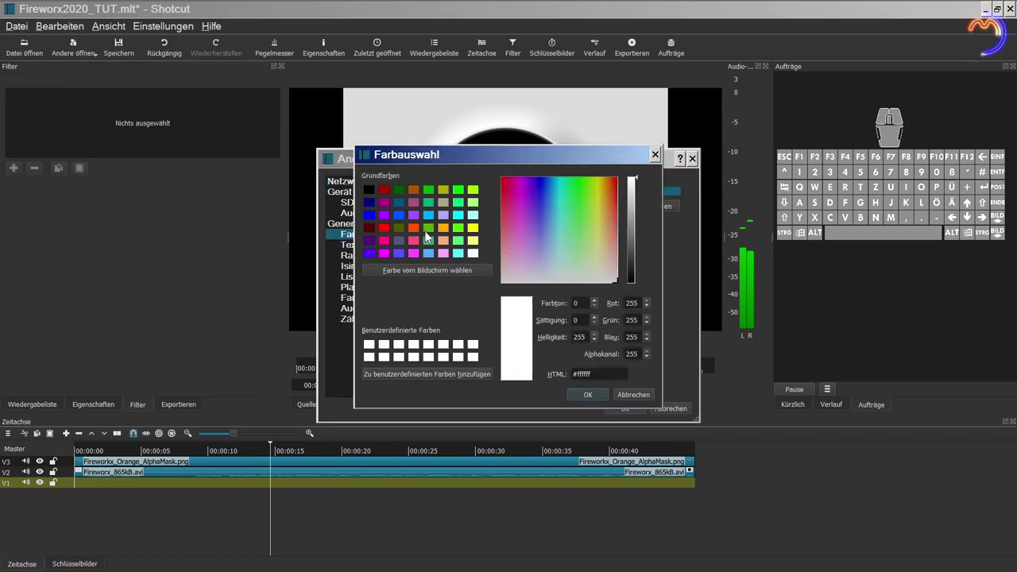
pyautogui.click(423, 270)
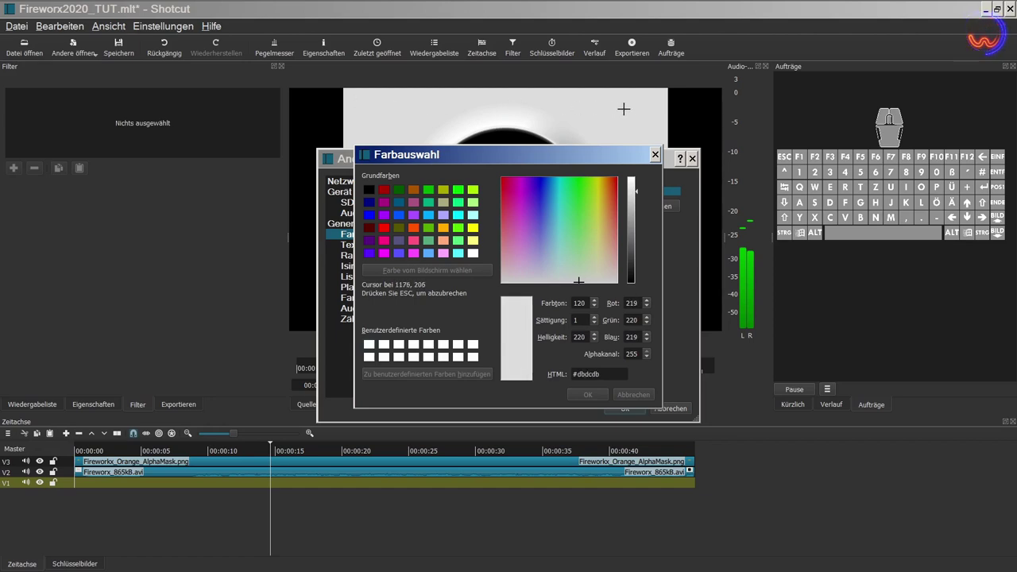
pyautogui.press('Escape')
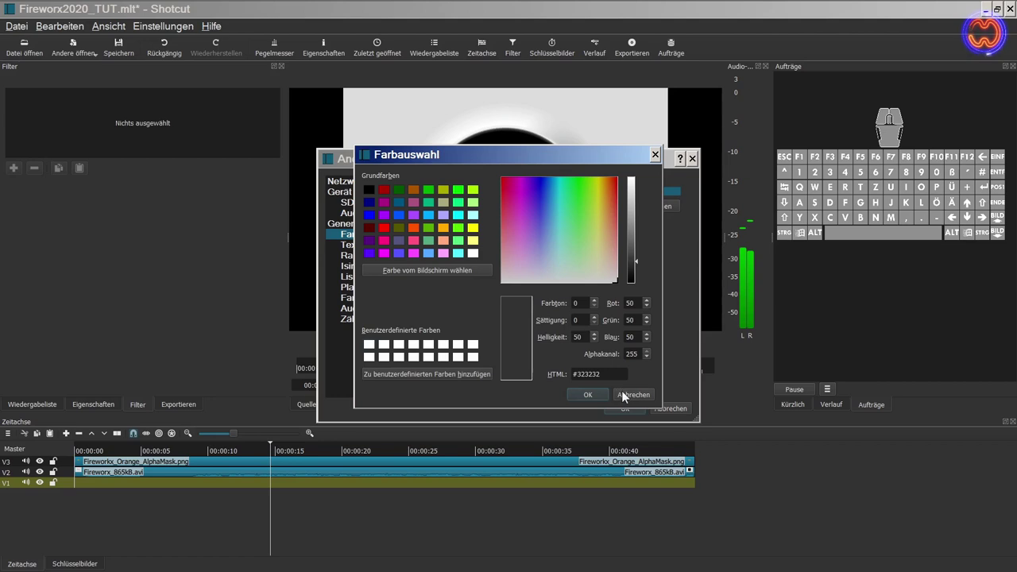
pyautogui.click(423, 270)
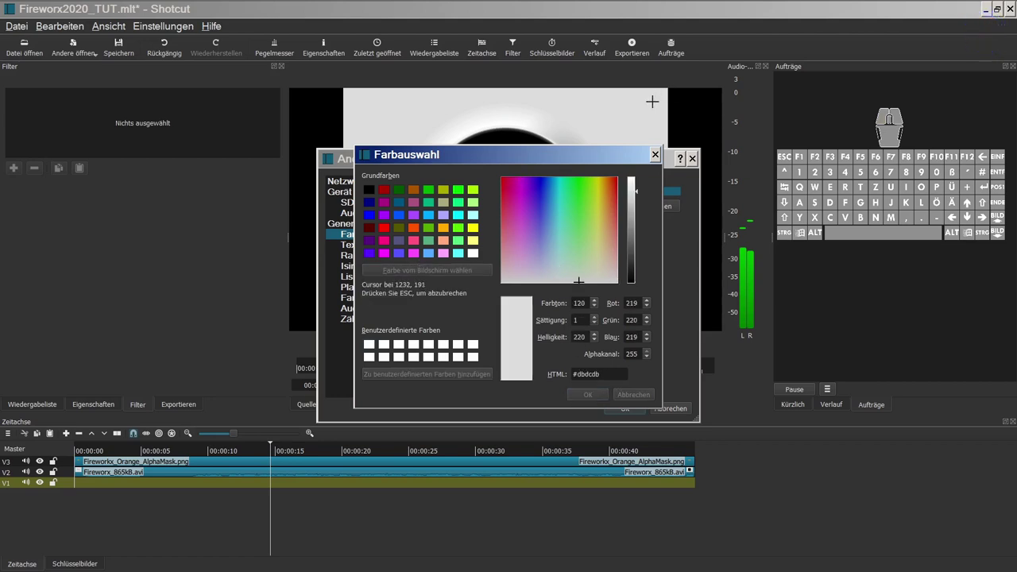
pyautogui.click(652, 102)
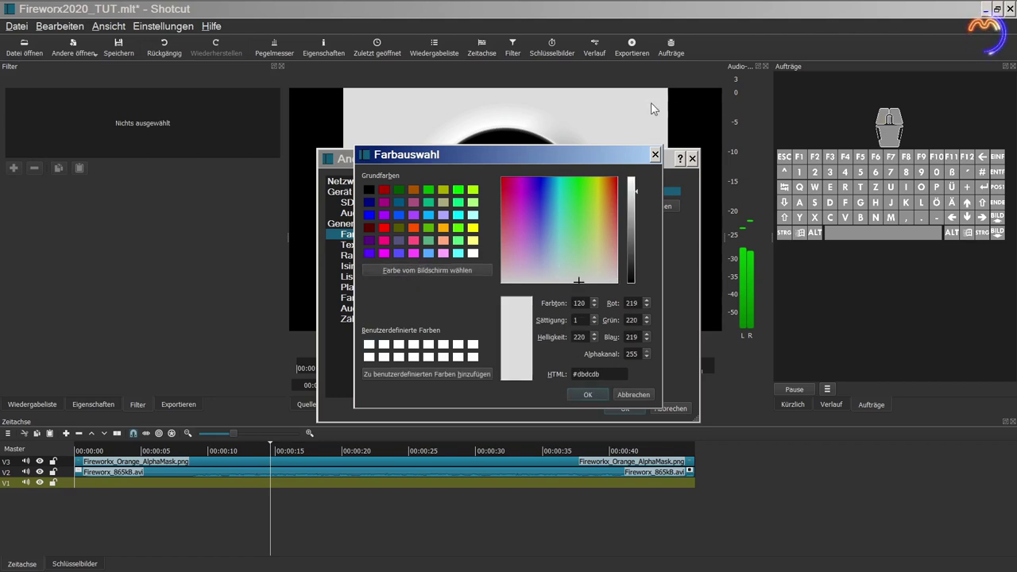
pyautogui.click(601, 396)
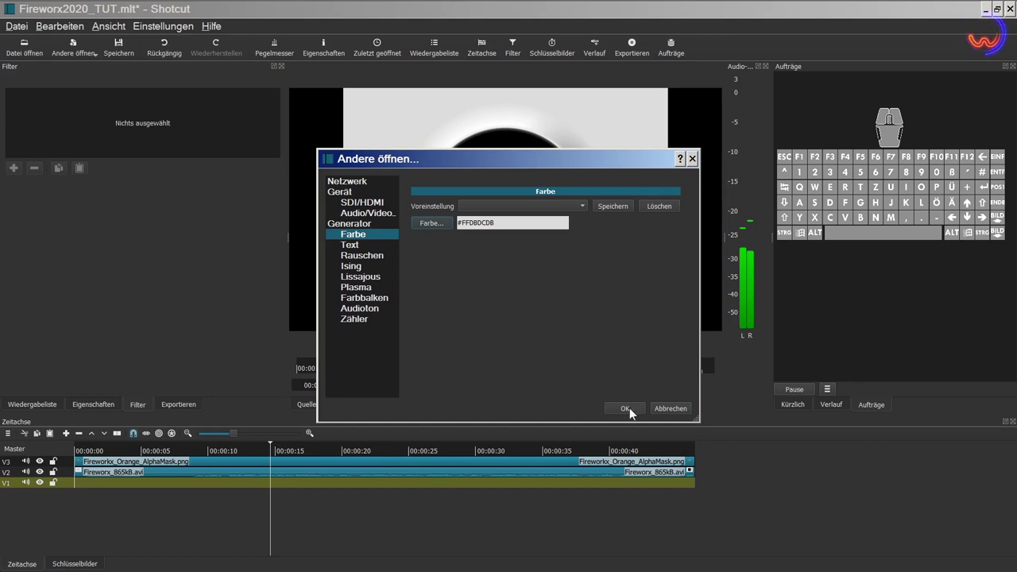
pyautogui.click(626, 409)
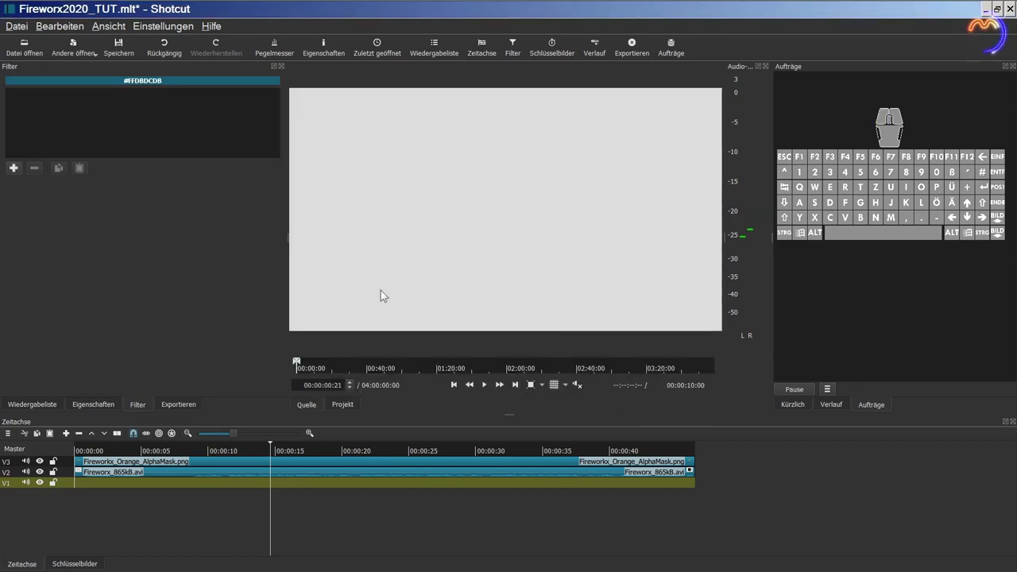
# Step: Add the #FFDBDCDB colour clip to the playlist, place it at the start of track V1 and extend it to the video's end
pyautogui.click(49, 406)
pyautogui.moveTo(384, 310); pyautogui.dragTo(83, 486)
pyautogui.moveTo(205, 482); pyautogui.dragTo(704, 487)
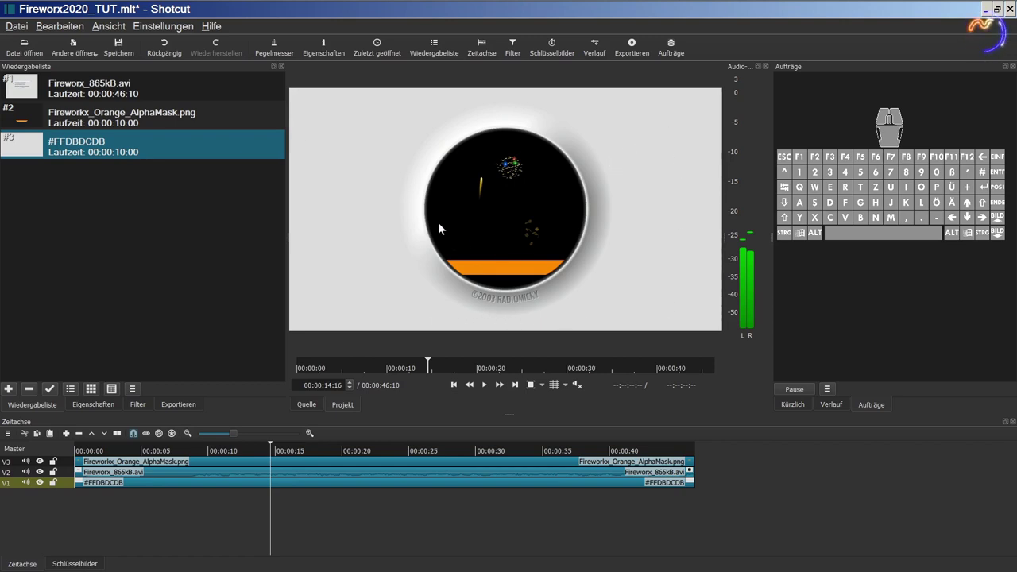
# Step: Display an enlarged Video RGB Parade scope and examine the colour channels at several timeline positions
pyautogui.click(114, 30)
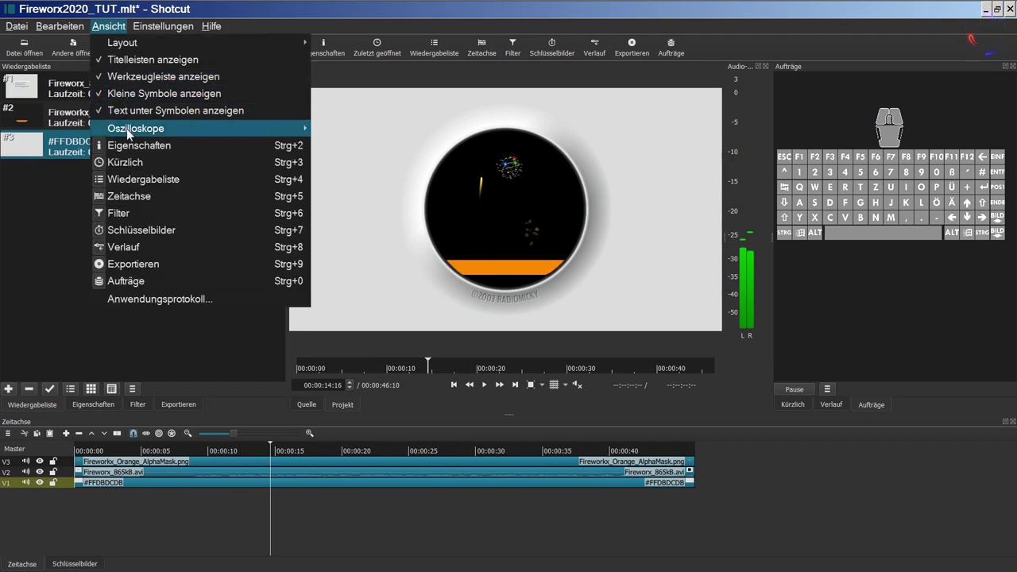
pyautogui.moveTo(130, 135)
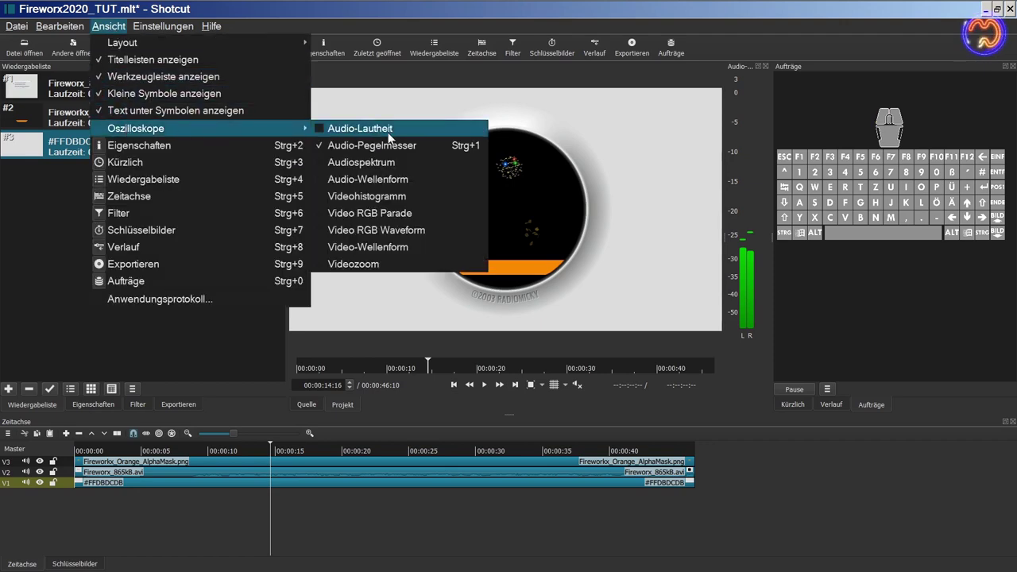
pyautogui.click(418, 218)
pyautogui.moveTo(870, 334); pyautogui.dragTo(871, 280)
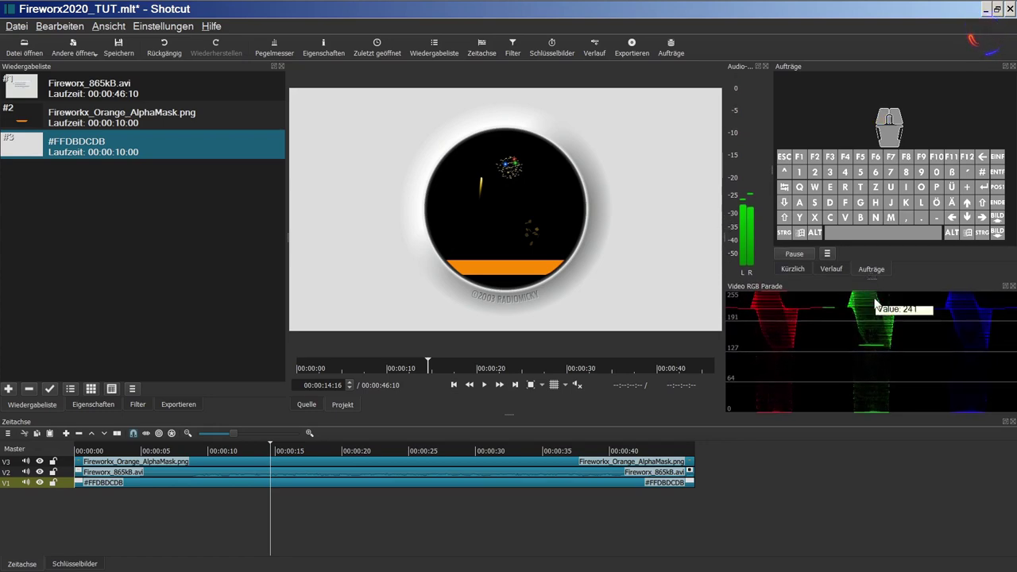
pyautogui.click(347, 451)
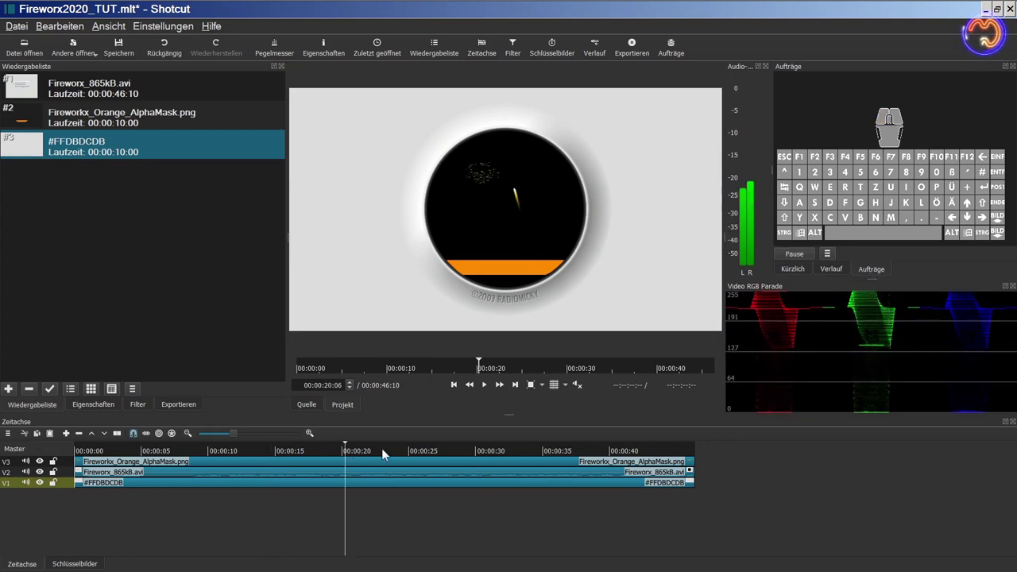
pyautogui.click(382, 451)
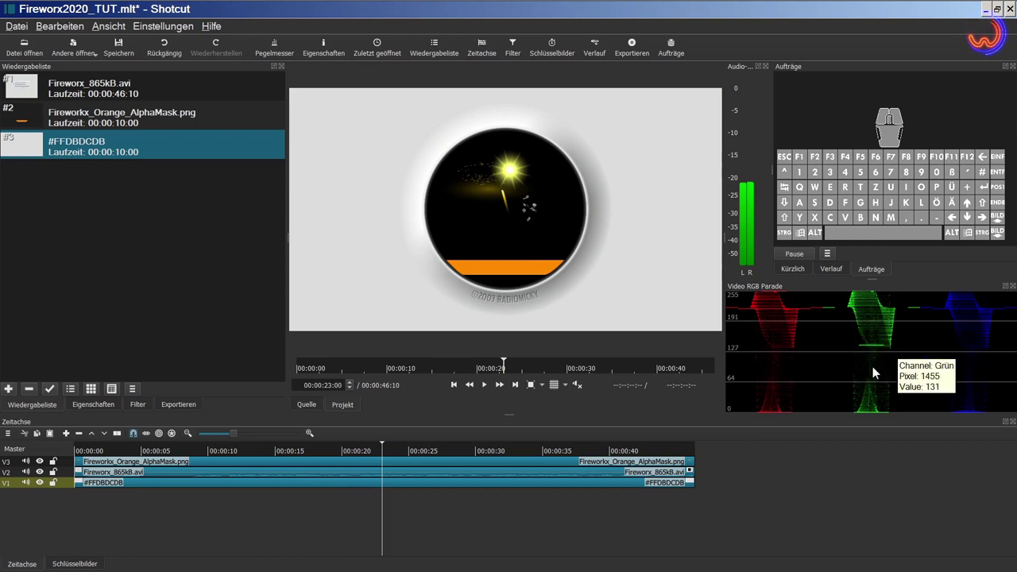
pyautogui.click(350, 451)
pyautogui.click(306, 451)
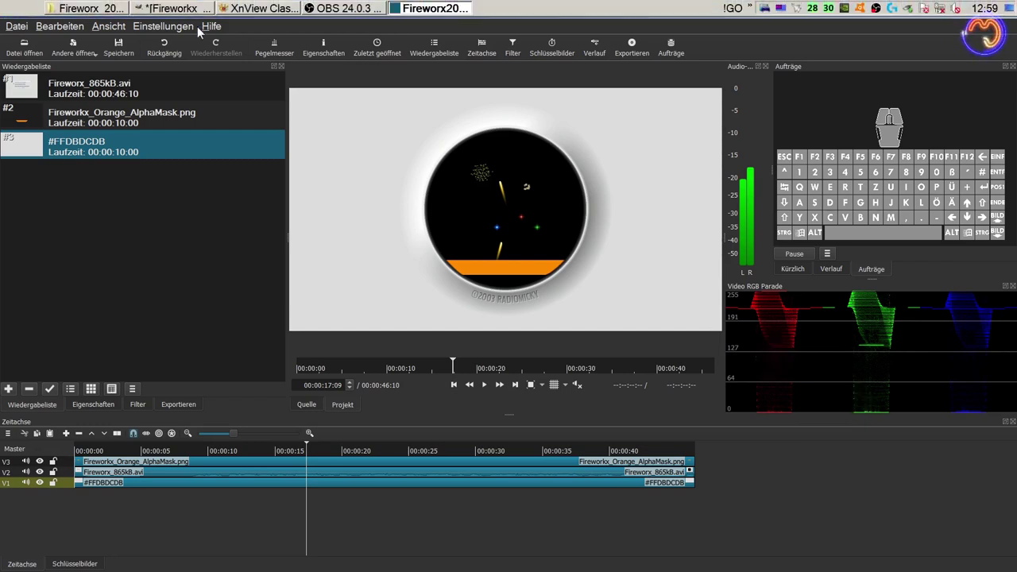
# Step: Replace the Video RGB Parade scope with Video RGB Waveform and enlarge its display
pyautogui.click(109, 26)
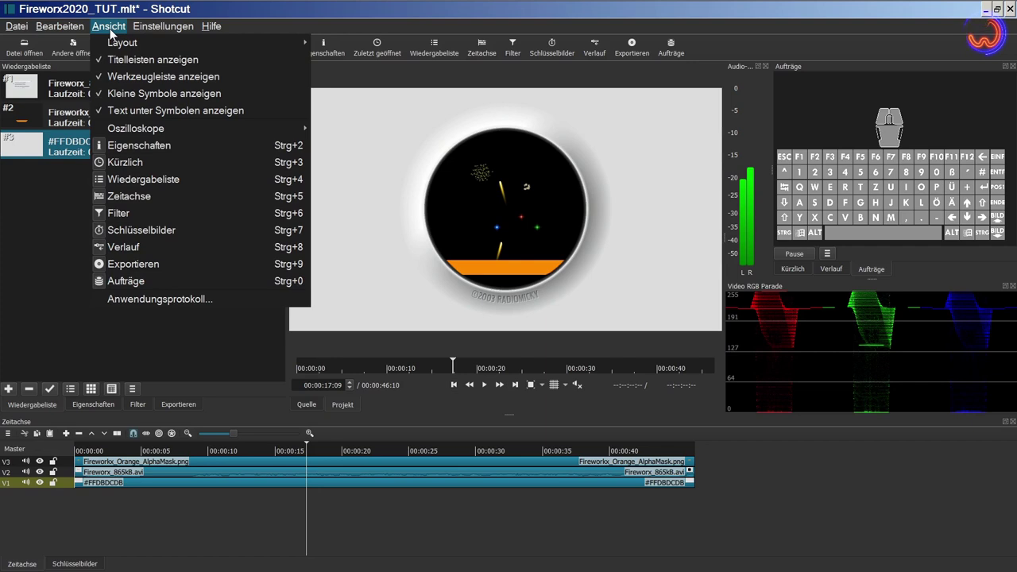
pyautogui.moveTo(199, 128)
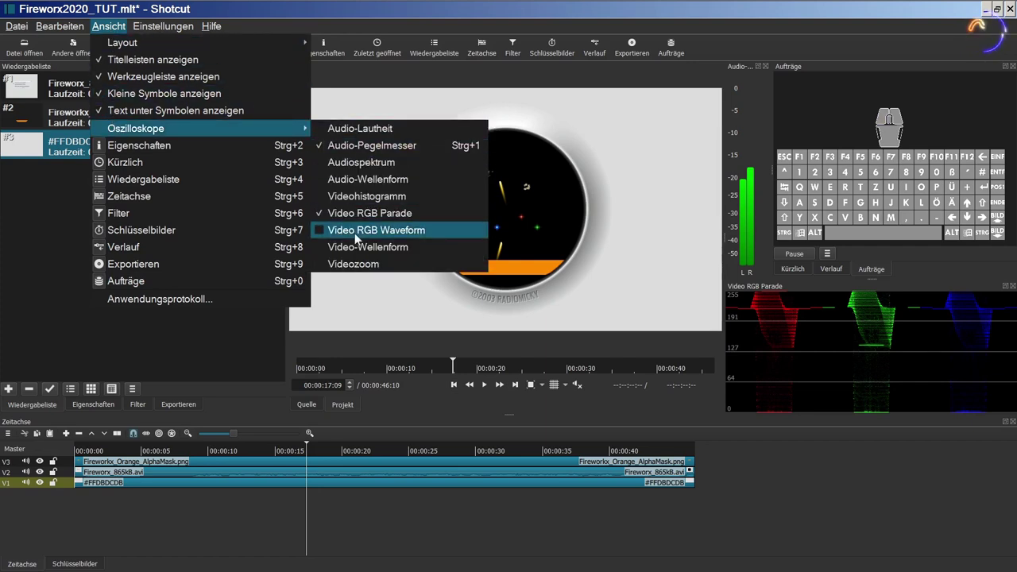
pyautogui.click(318, 231)
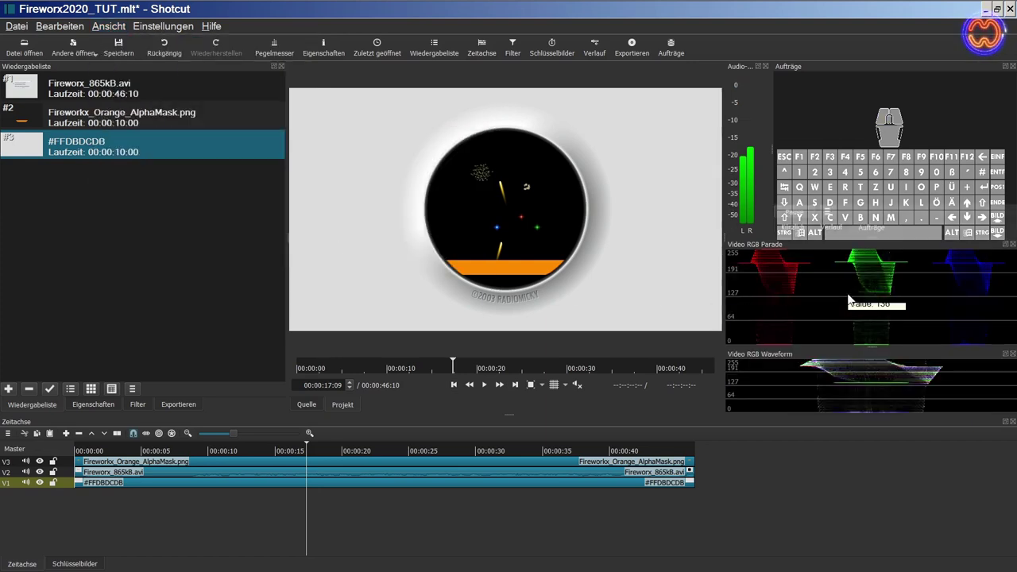
pyautogui.click(1012, 245)
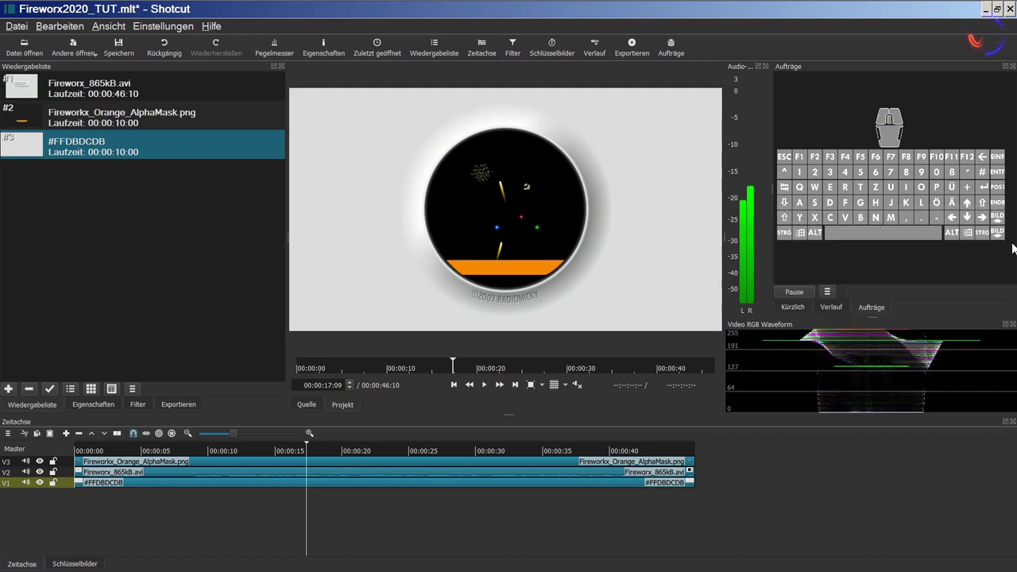
pyautogui.moveTo(872, 317); pyautogui.dragTo(873, 266)
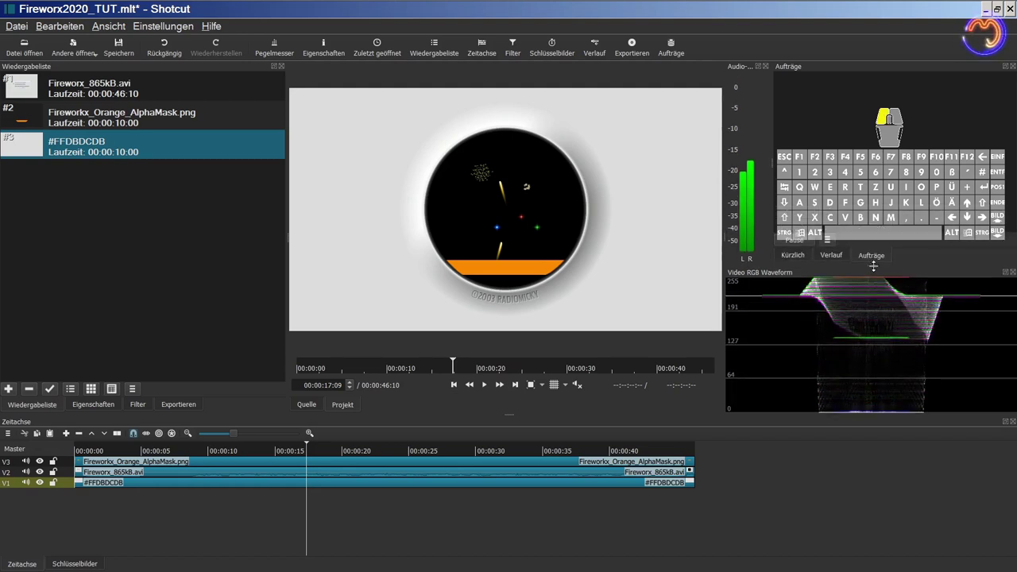
# Step: Play part of the timeline to examine the RGB waveform, and close the scope after pausing
pyautogui.click(371, 447)
pyautogui.click(484, 385)
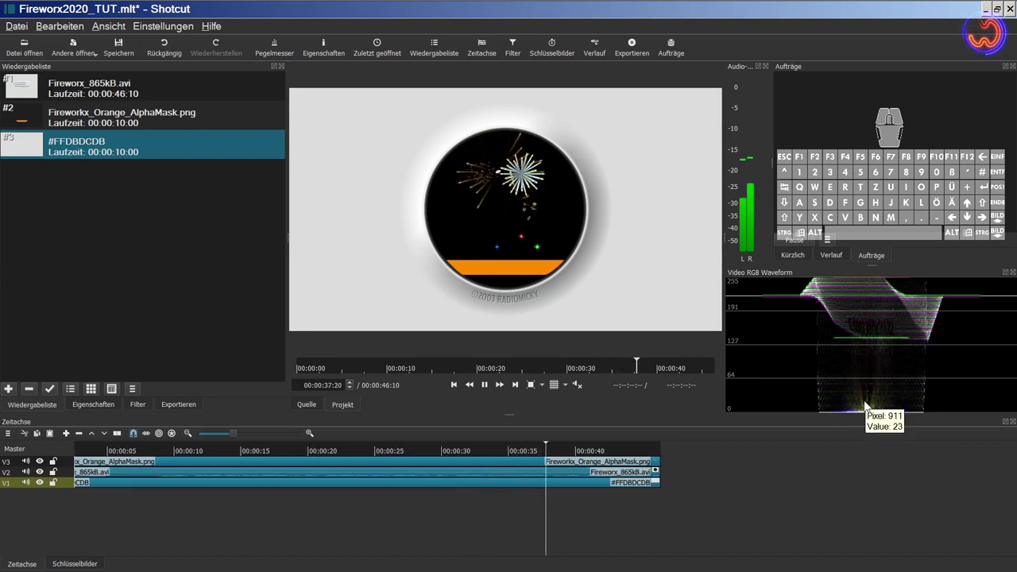
pyautogui.click(485, 384)
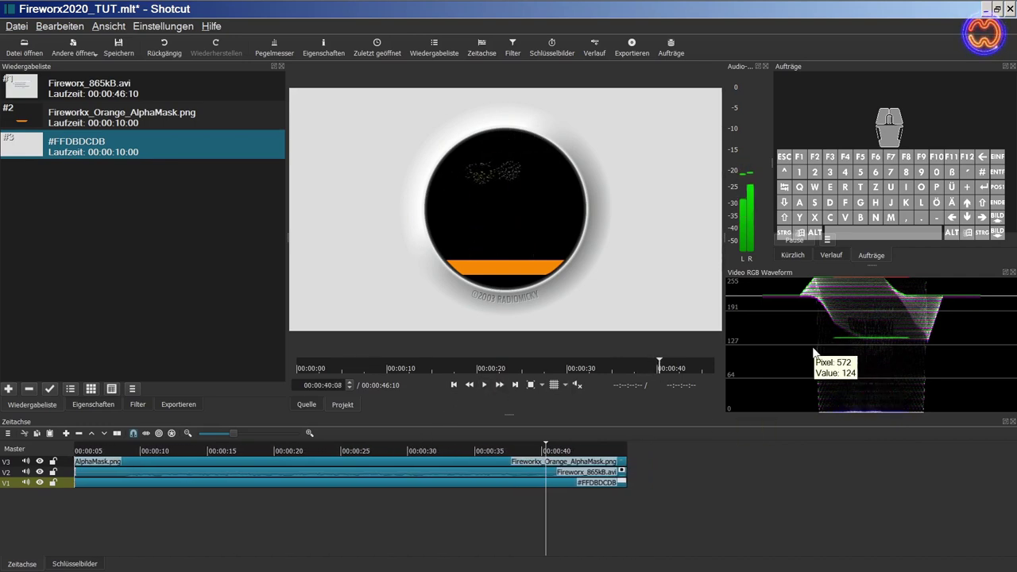
pyautogui.click(1012, 272)
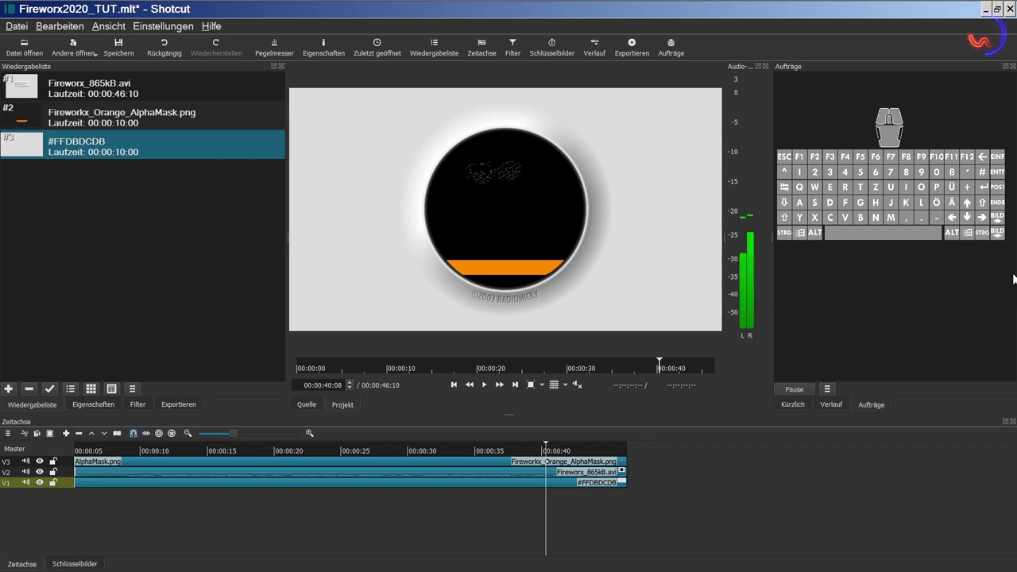
# Step: Display the Videozoom scope and enlarge its view area
pyautogui.click(106, 28)
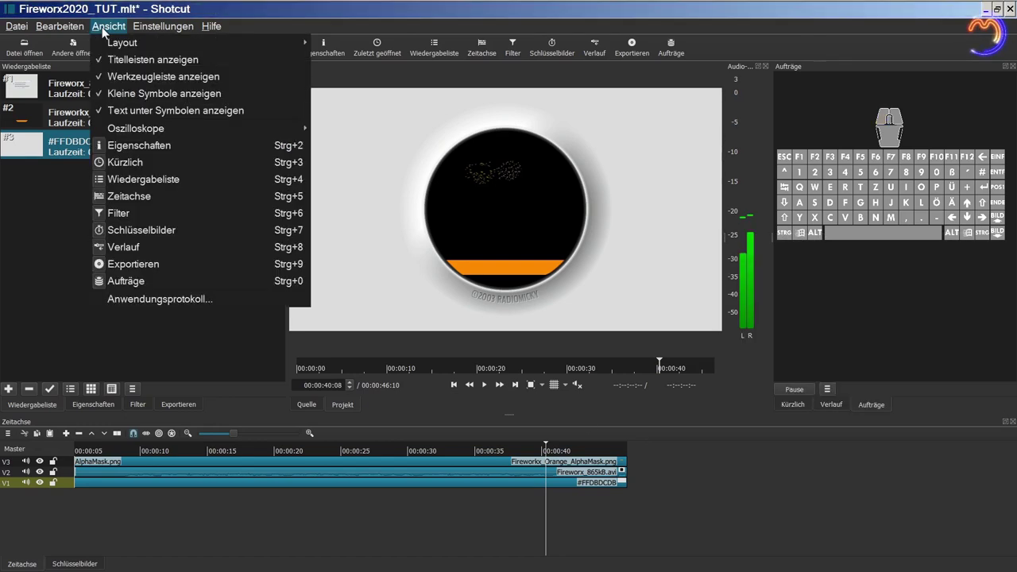
pyautogui.moveTo(121, 130)
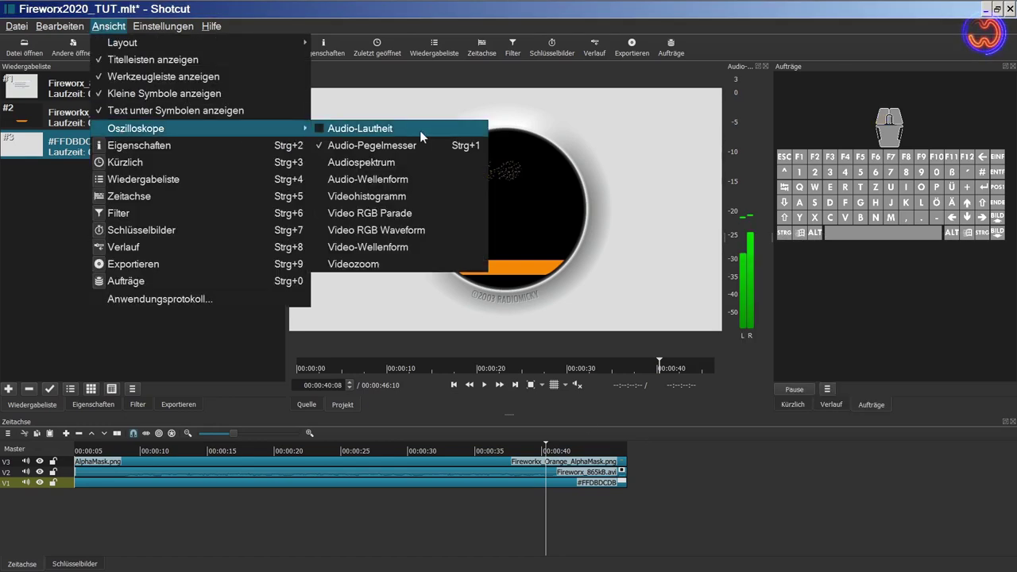
pyautogui.click(353, 263)
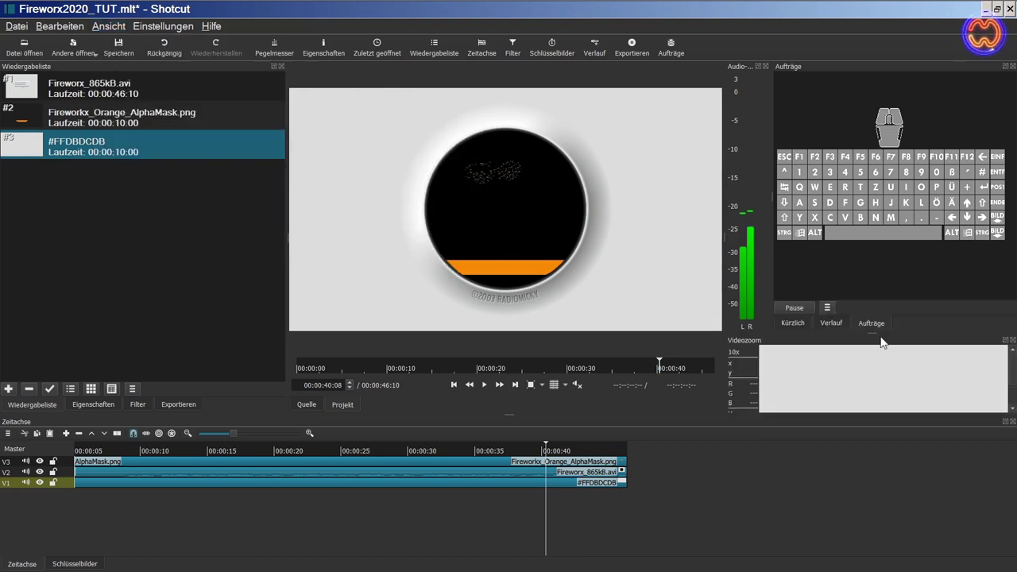
pyautogui.moveTo(874, 334); pyautogui.dragTo(875, 280)
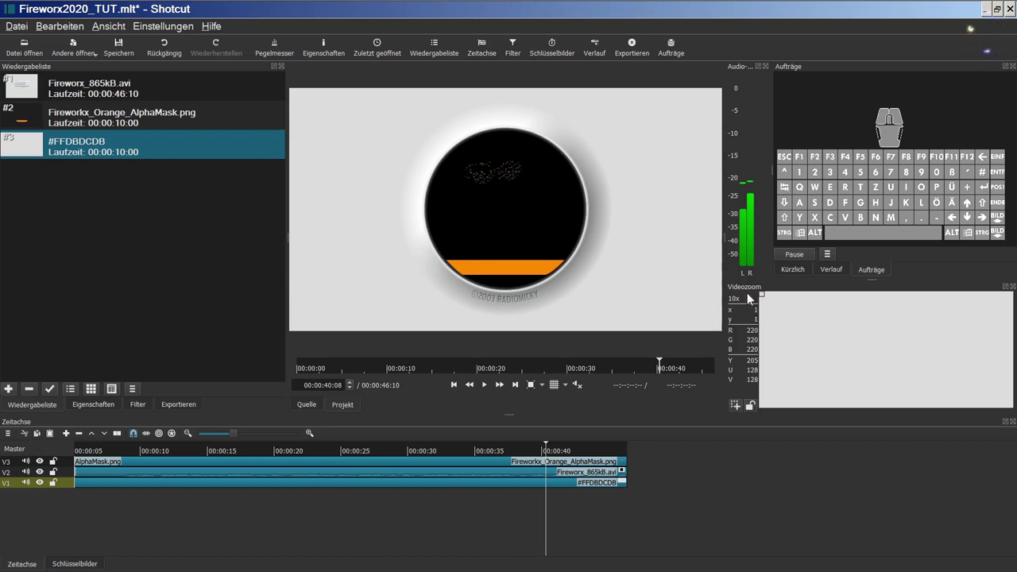
# Step: Inspect the grey background and the orange mask's edge in Videozoom at 2x magnification
pyautogui.scroll(2, 868, 346)
pyautogui.scroll(1, 870, 352)
pyautogui.scroll(-3, 870, 352)
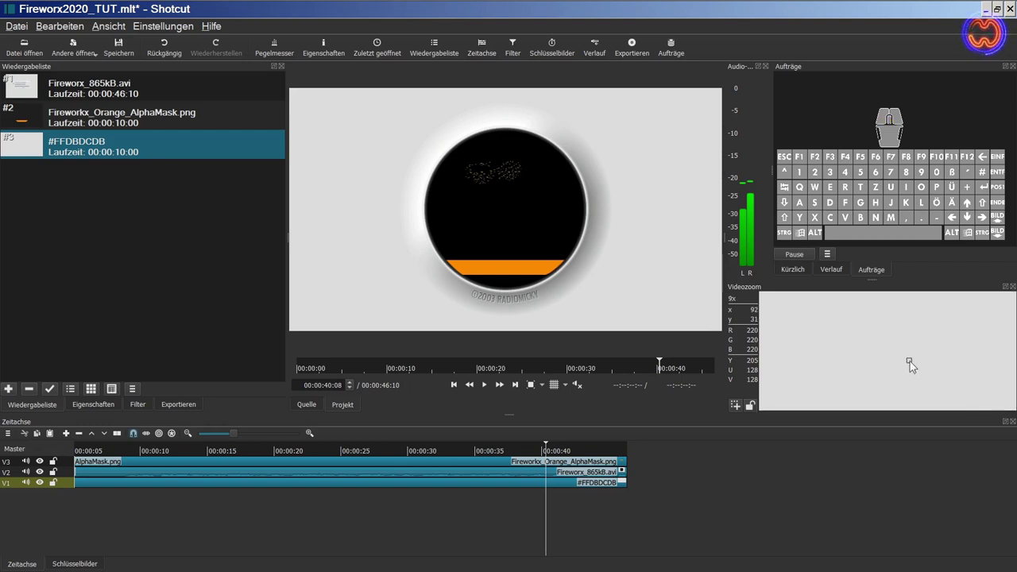
pyautogui.scroll(-3, 931, 354)
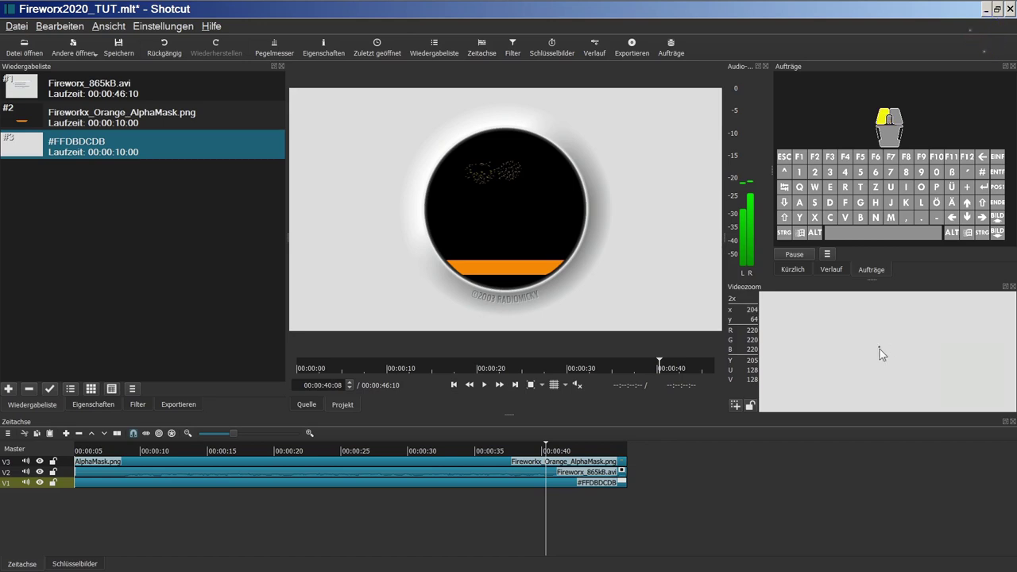
pyautogui.moveTo(981, 343); pyautogui.dragTo(839, 278)
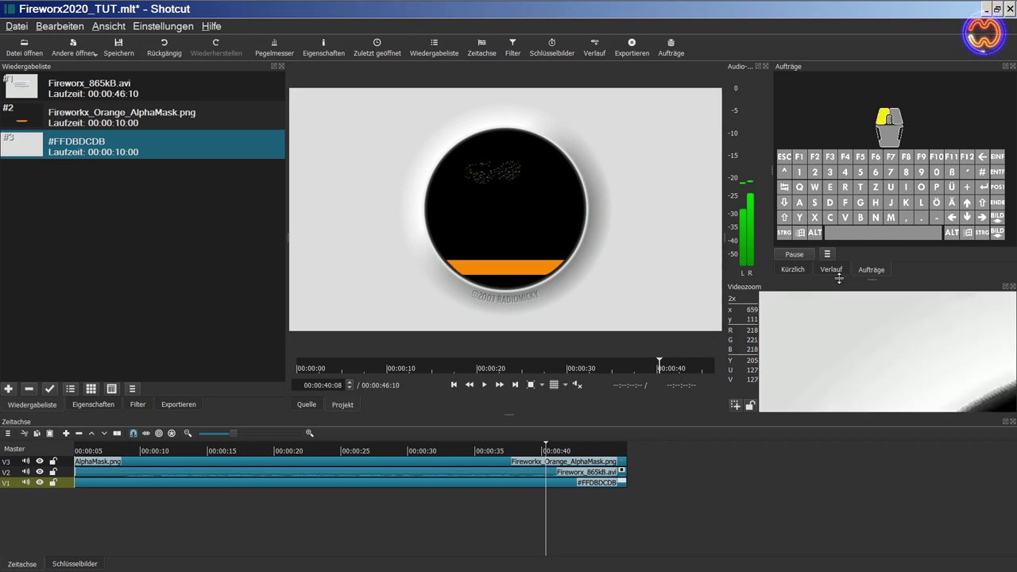
pyautogui.moveTo(958, 397); pyautogui.dragTo(944, 248)
pyautogui.moveTo(898, 346); pyautogui.dragTo(923, 372)
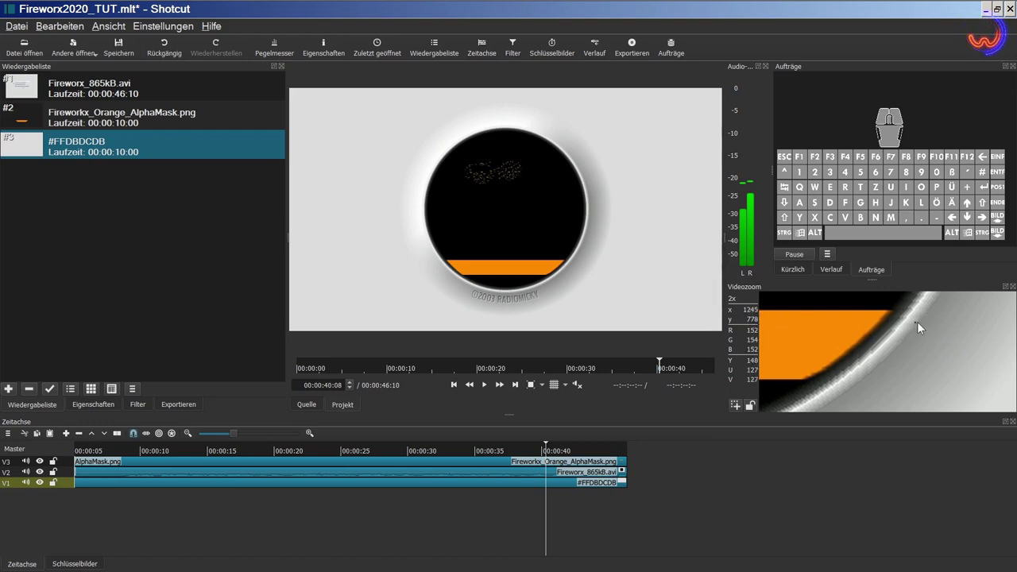
# Step: Examine the pixels along the circle's rim at several Videozoom magnifications, and close the scope
pyautogui.moveTo(947, 321); pyautogui.dragTo(931, 383)
pyautogui.scroll(6, 869, 354)
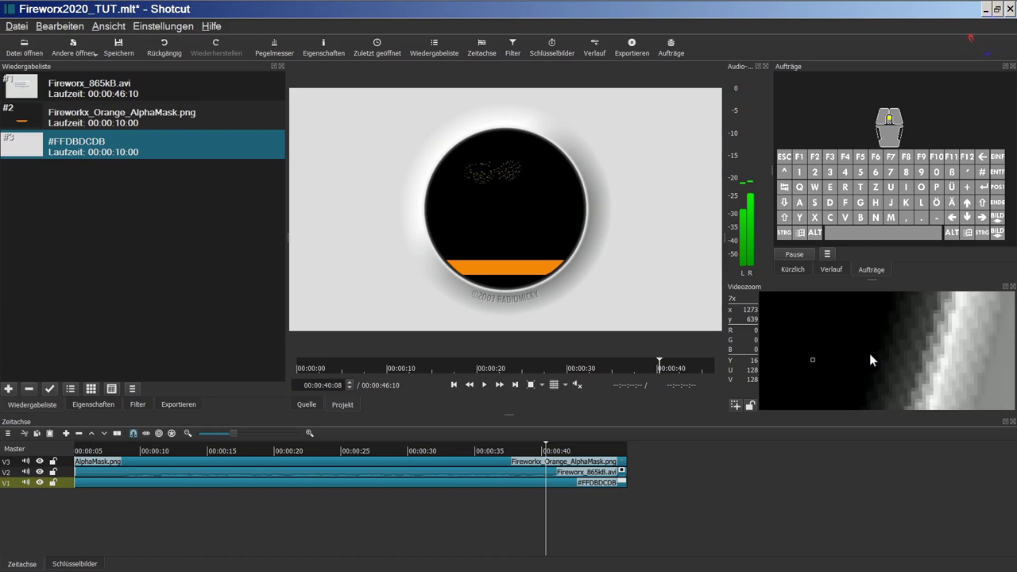
pyautogui.scroll(3, 869, 353)
pyautogui.scroll(-9, 869, 354)
pyautogui.scroll(-4, 869, 354)
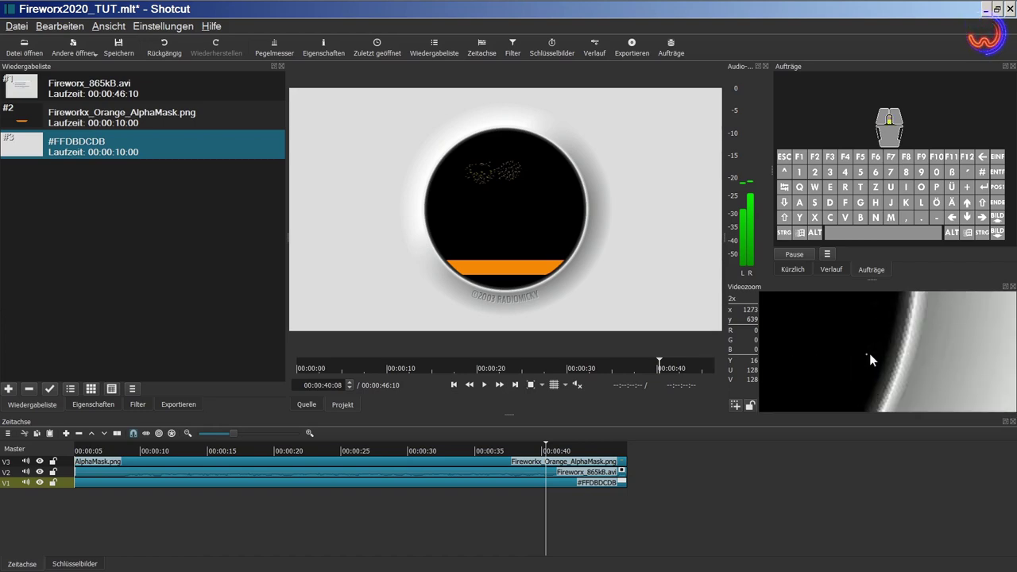
pyautogui.moveTo(947, 366); pyautogui.dragTo(813, 333)
pyautogui.click(1012, 287)
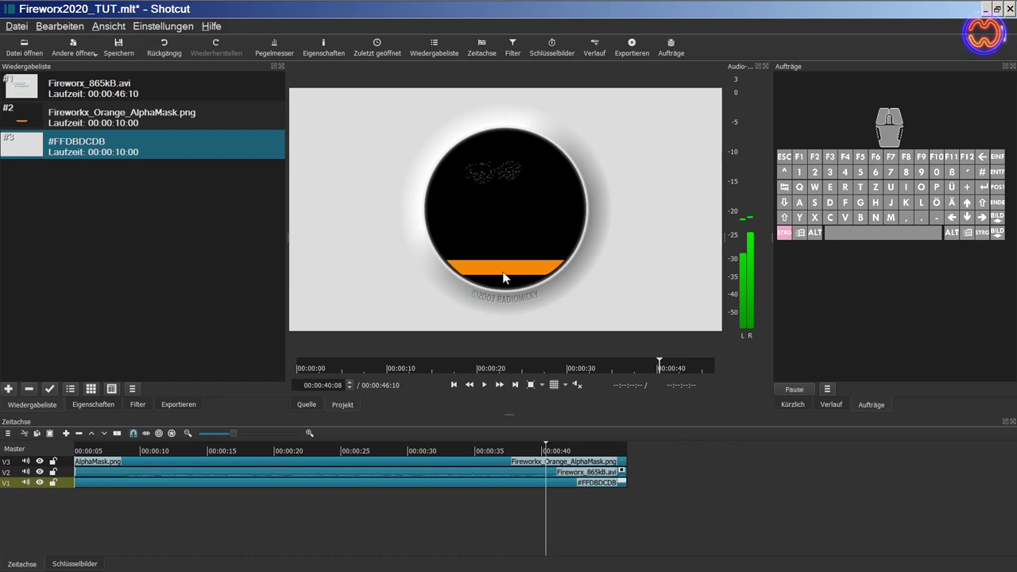
# Step: Add a video track above the existing ones and create a new colour clip with the transparent setting
pyautogui.hotkey('ctrl', 'i')
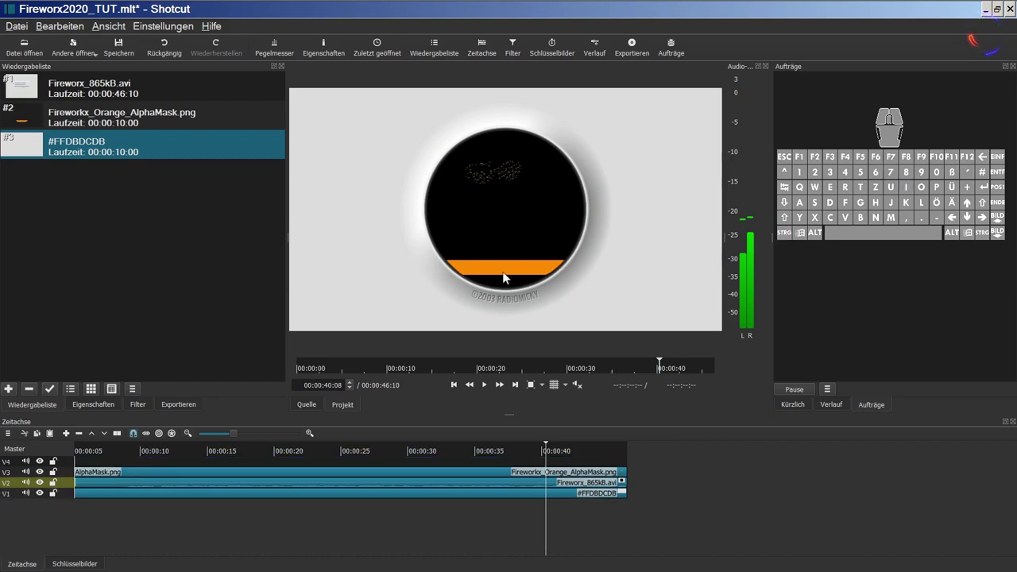
pyautogui.click(86, 53)
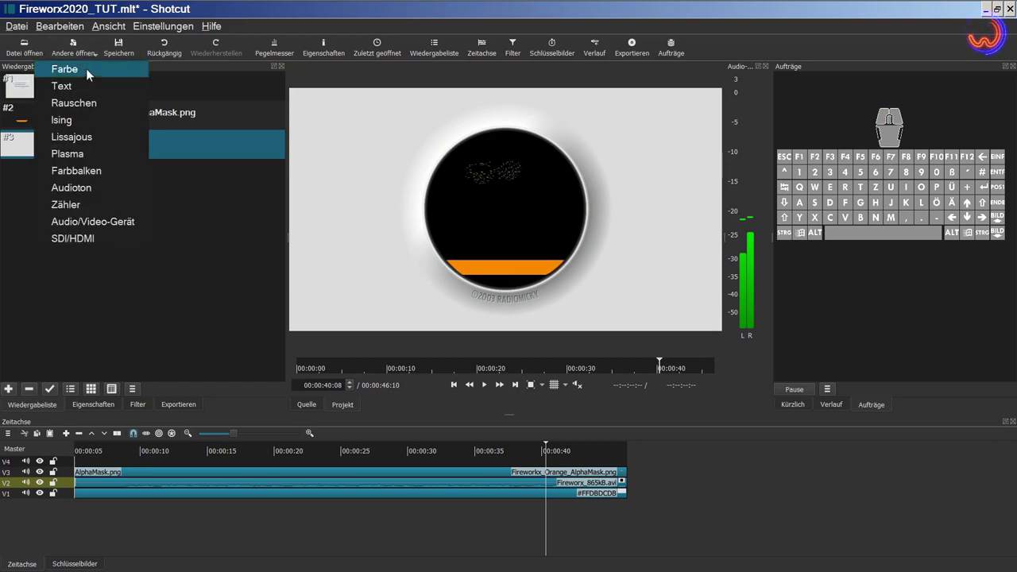
pyautogui.click(86, 70)
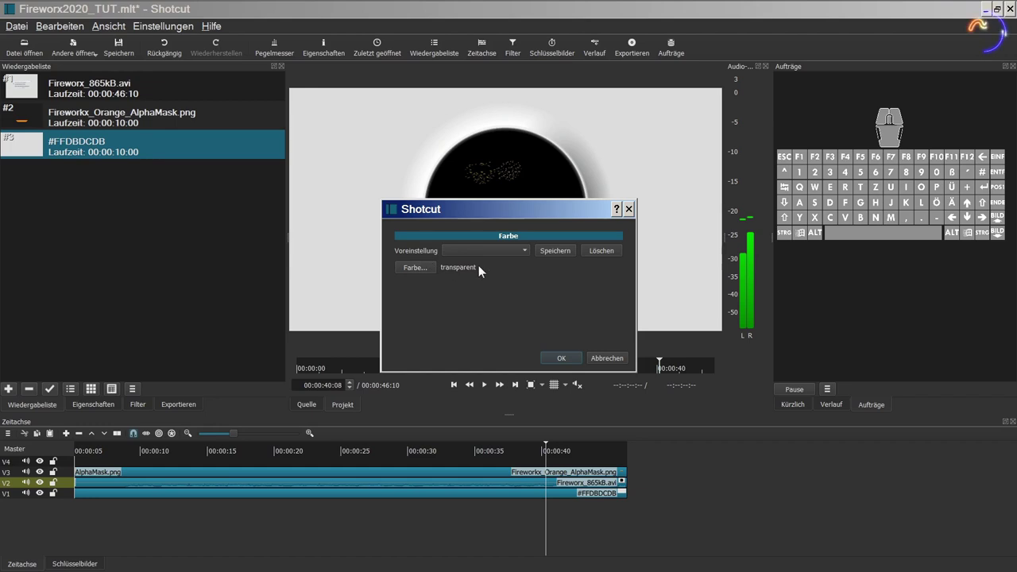
pyautogui.click(561, 358)
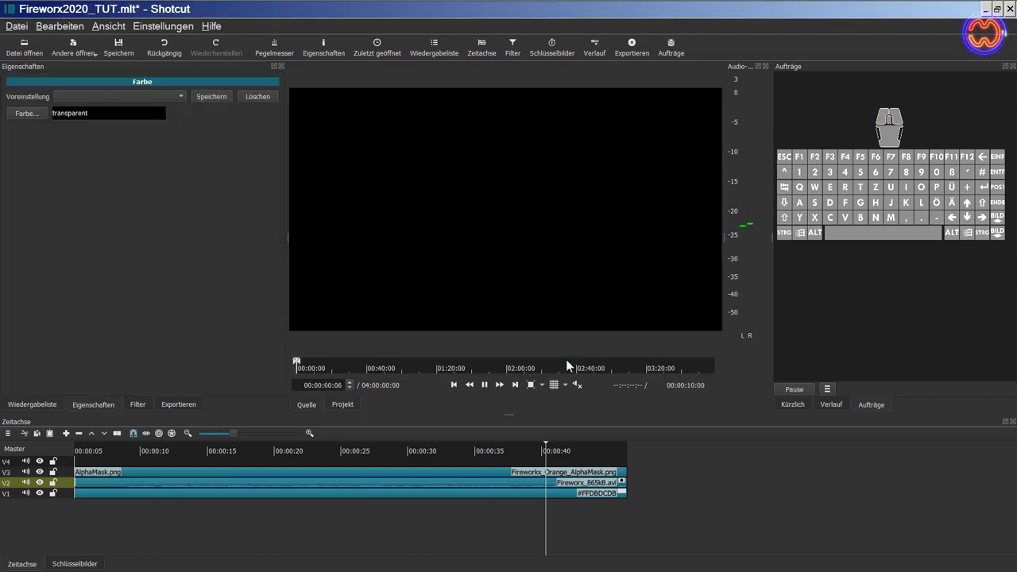
# Step: Add the transparent clip to the playlist and to track V4, and make the timeline tracks taller
pyautogui.click(48, 405)
pyautogui.moveTo(473, 200); pyautogui.dragTo(125, 453)
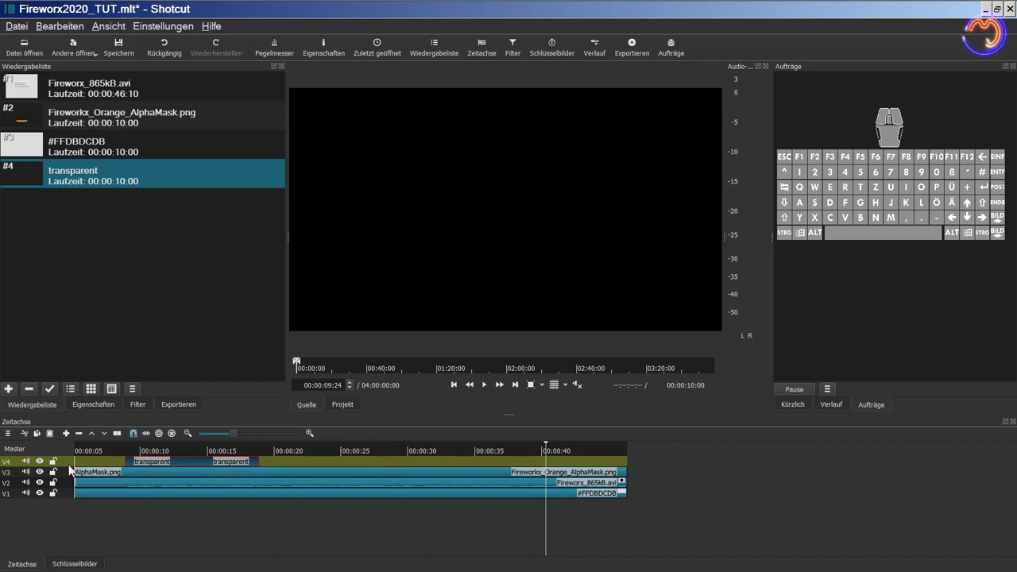
pyautogui.rightClick(69, 464)
pyautogui.click(91, 464)
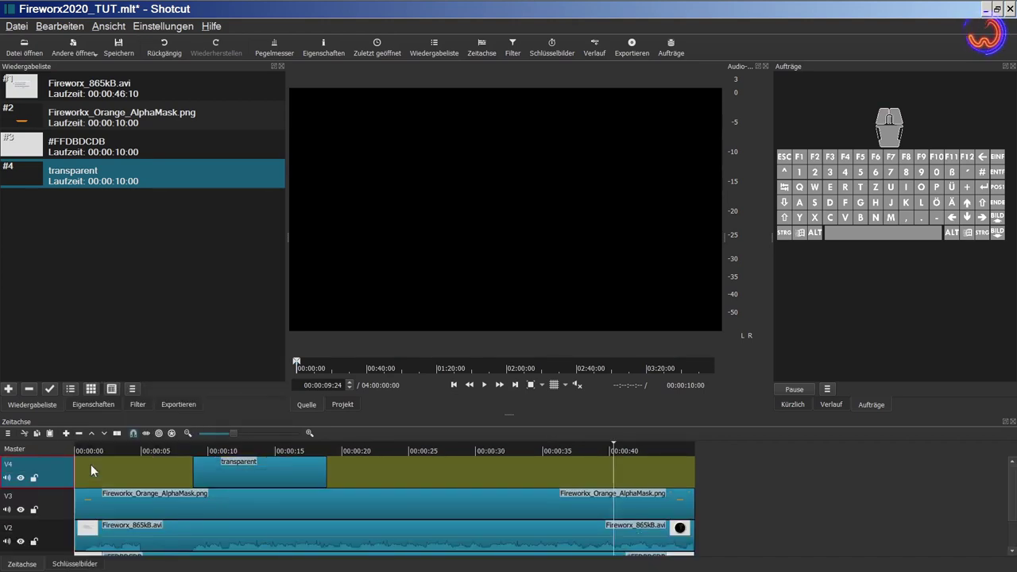
# Step: Replace the misplaced transparent clip on V4 with one starting at 00:00:00 and extend it to the end of the clips below
pyautogui.click(251, 465)
pyautogui.press('Delete')
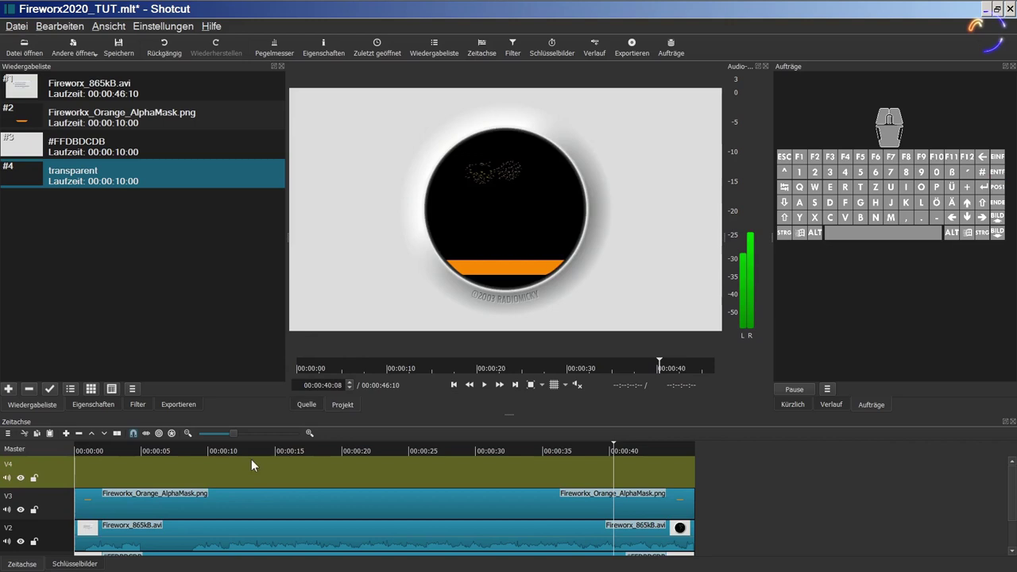
pyautogui.moveTo(73, 180); pyautogui.dragTo(76, 482)
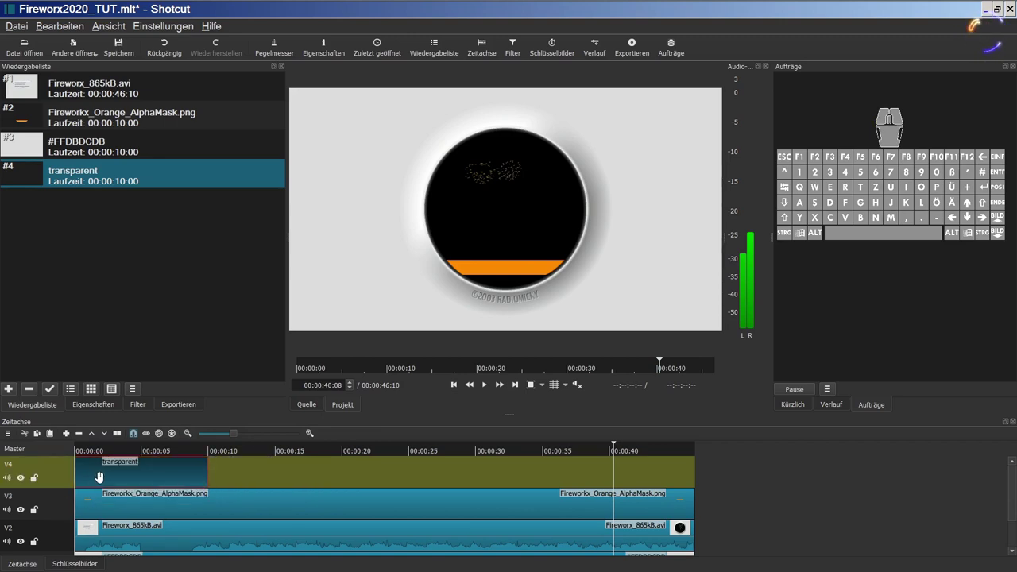
pyautogui.moveTo(206, 475); pyautogui.dragTo(702, 490)
pyautogui.hscroll(2, 269, 480)
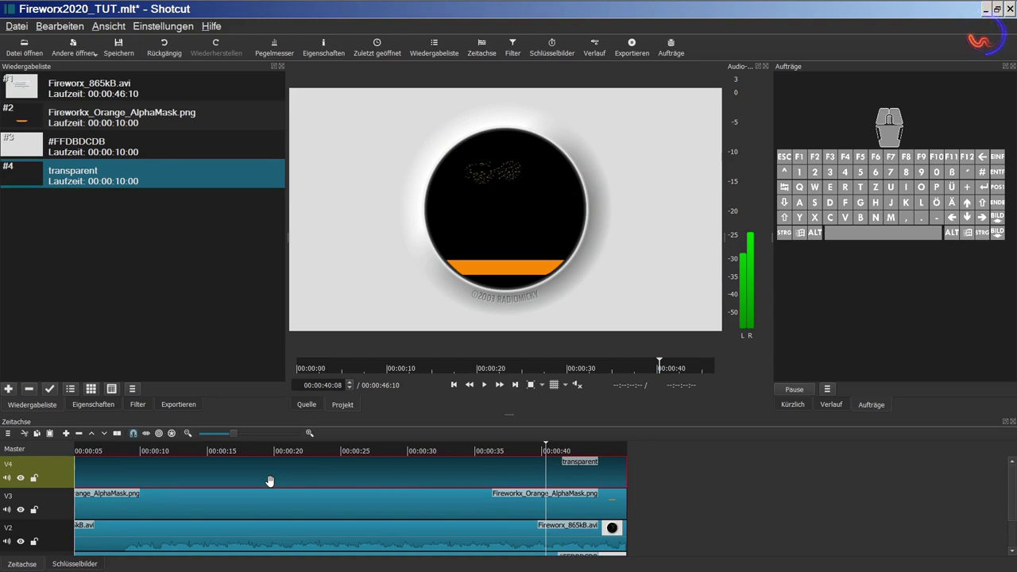
# Step: Switch to GIMP and select the orange mask shape by colour
pyautogui.moveTo(334, 4)
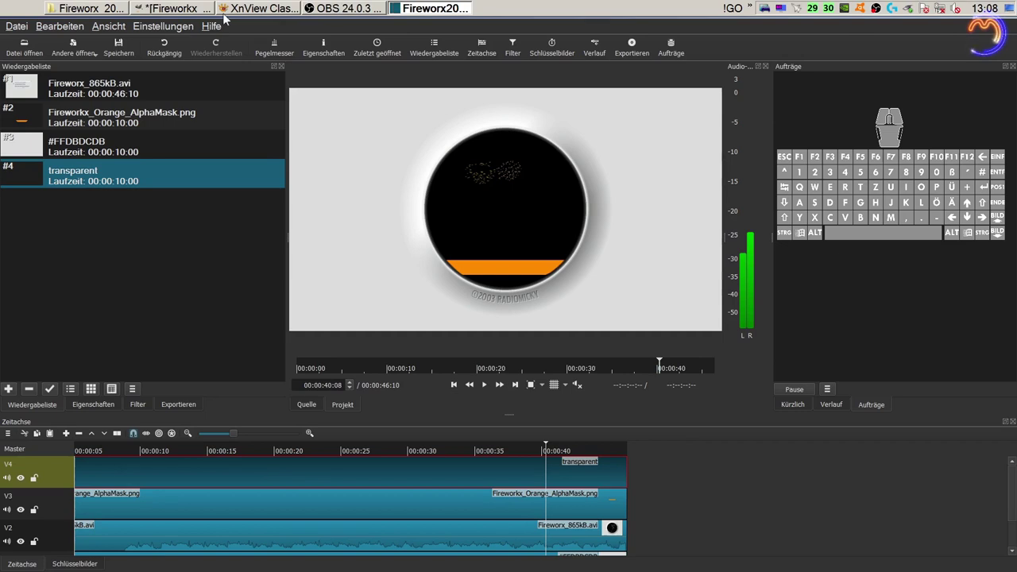
pyautogui.click(183, 8)
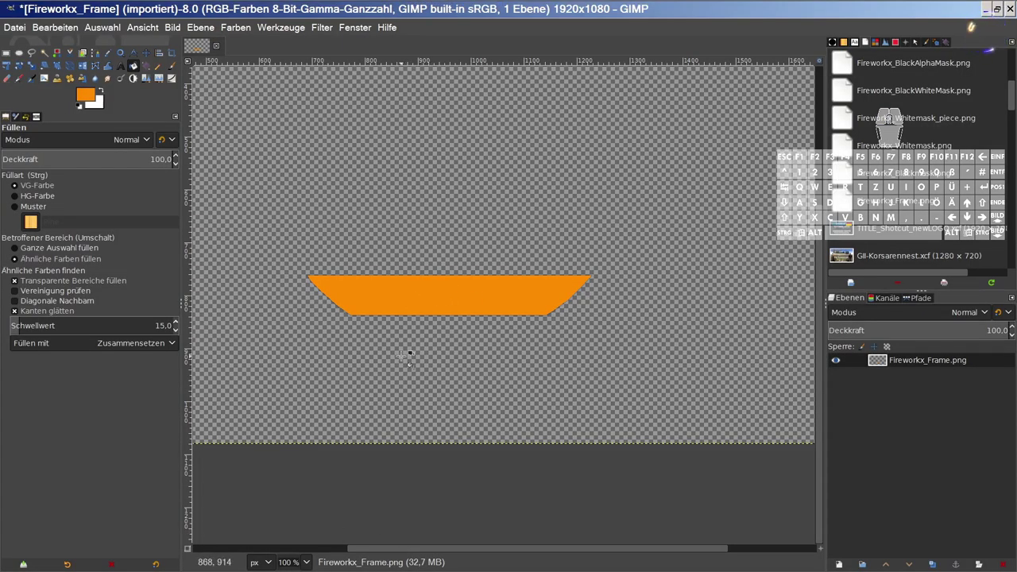
pyautogui.moveTo(409, 551); pyautogui.dragTo(386, 550)
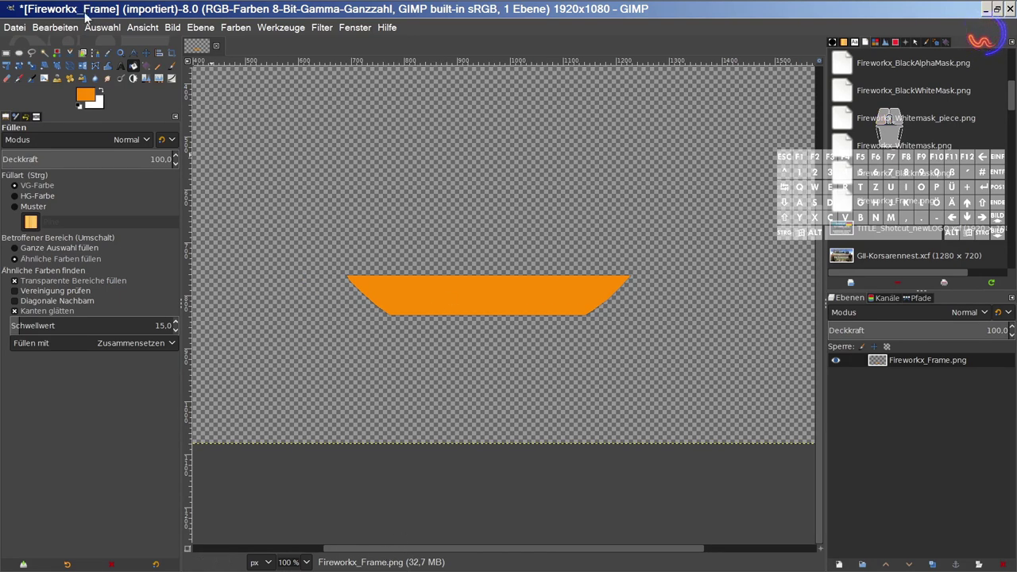
pyautogui.click(232, 28)
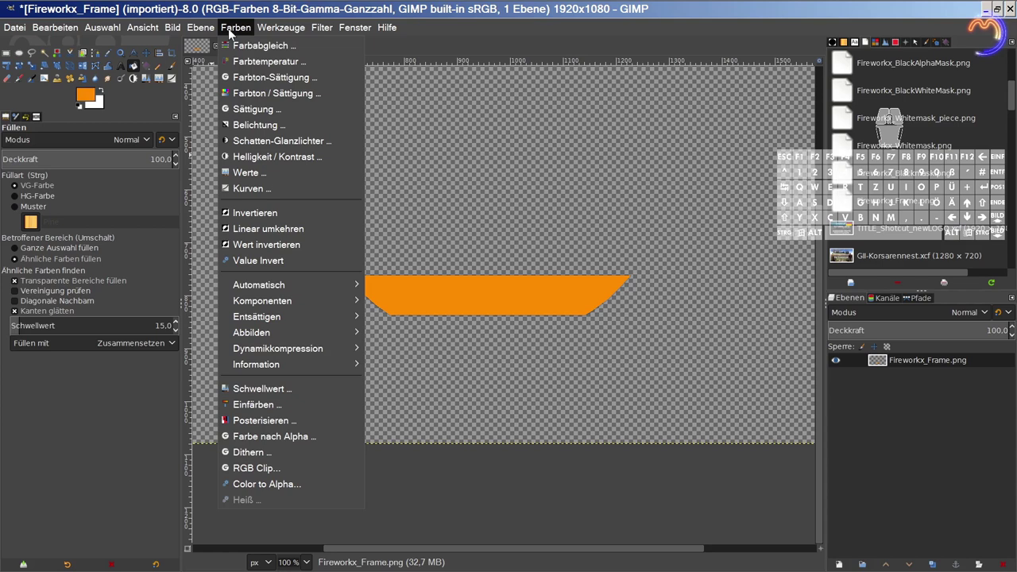
pyautogui.moveTo(102, 27)
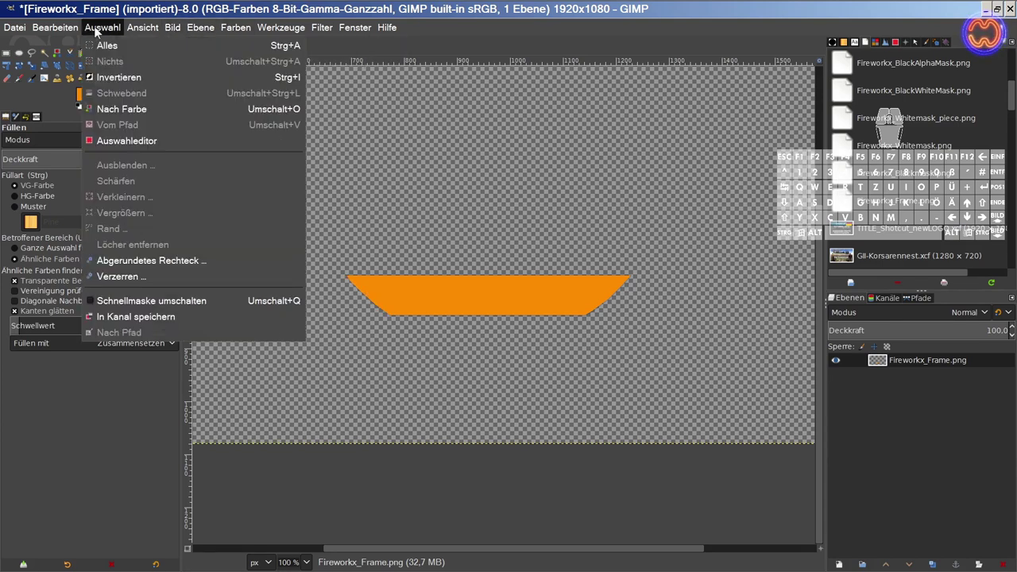
pyautogui.click(98, 109)
pyautogui.click(439, 303)
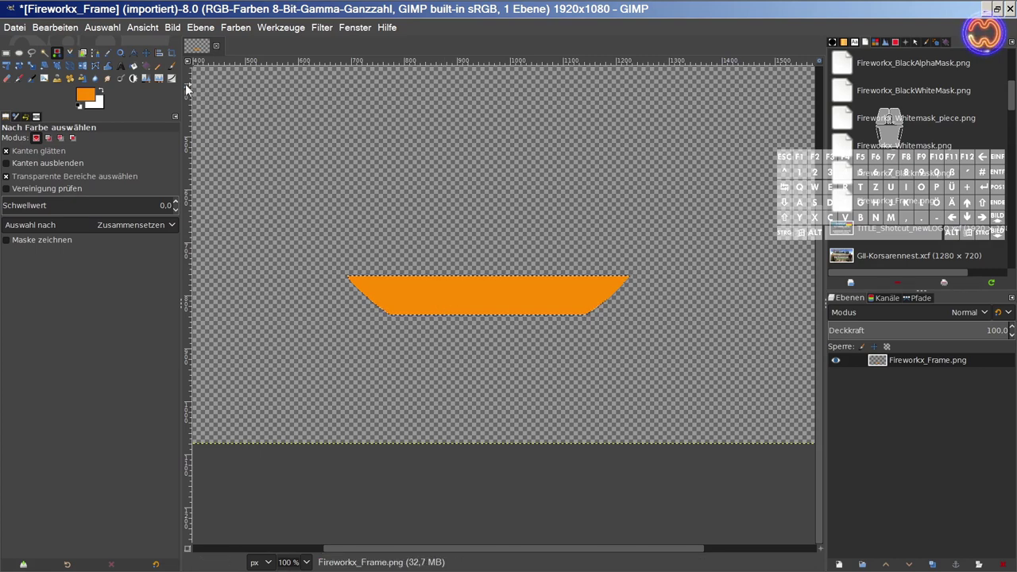
# Step: Set the foreground colour to black (000000)
pyautogui.click(80, 100)
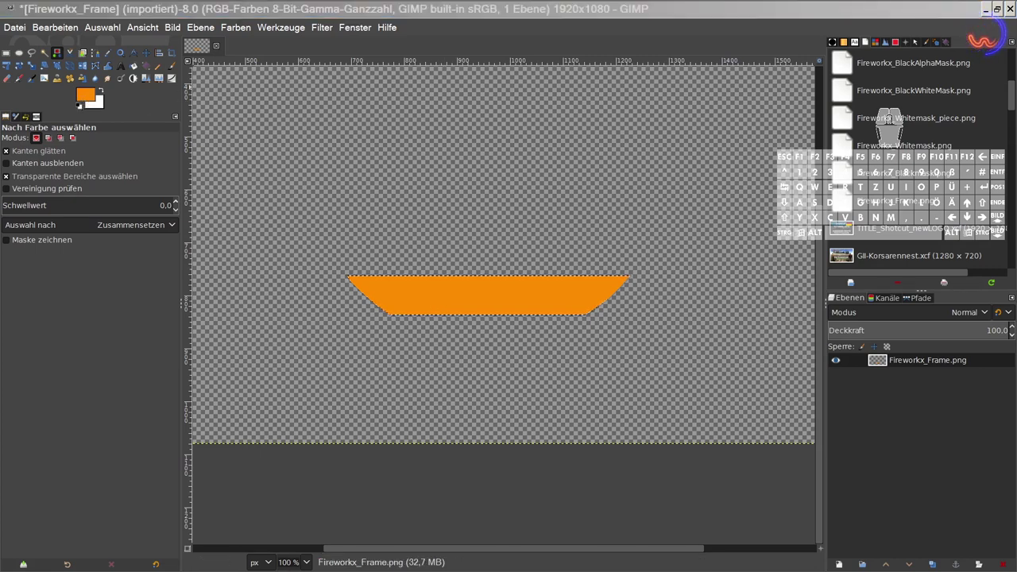
pyautogui.moveTo(55, 108); pyautogui.dragTo(463, 126)
pyautogui.moveTo(326, 234); pyautogui.dragTo(207, 279)
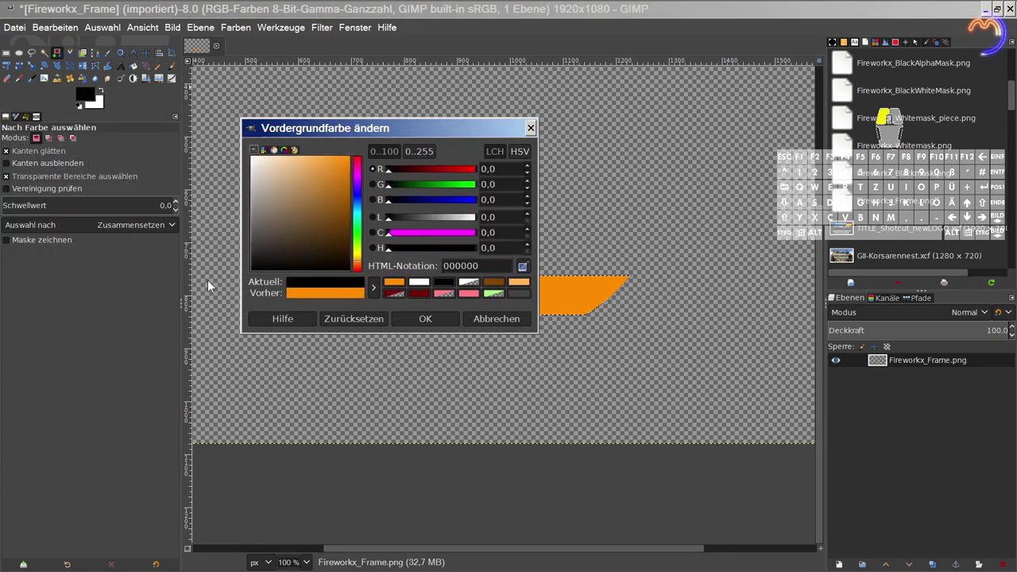
pyautogui.click(425, 318)
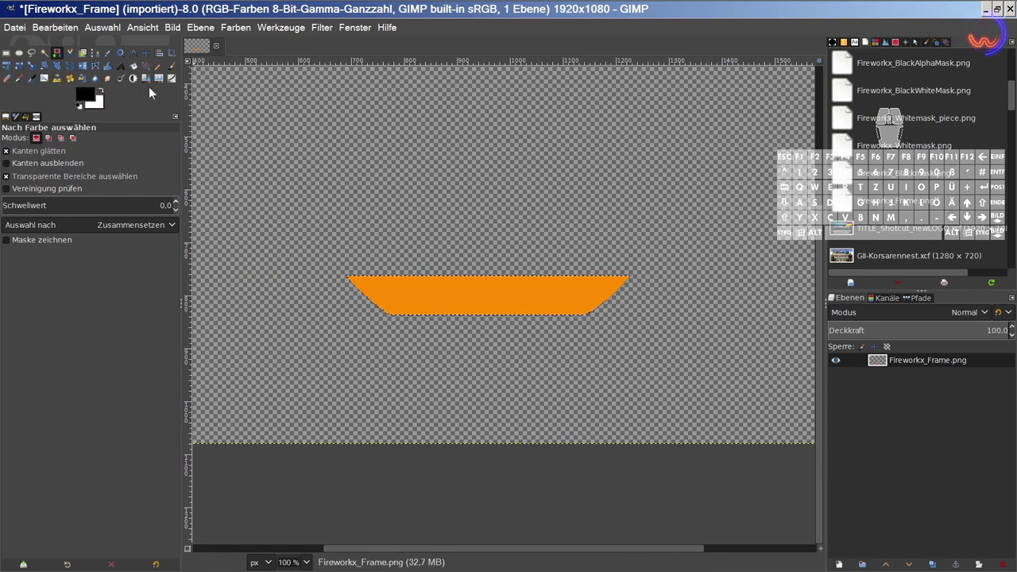
# Step: Fill the selected mask shape with the black foreground colour and clear the selection
pyautogui.click(133, 65)
pyautogui.click(450, 301)
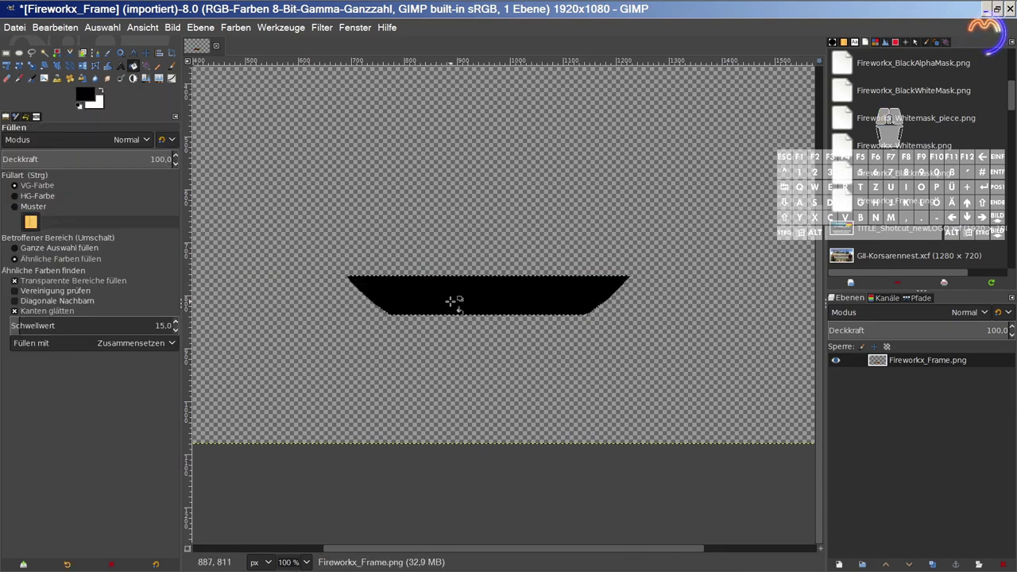
pyautogui.hotkey('ctrl', 'shift')
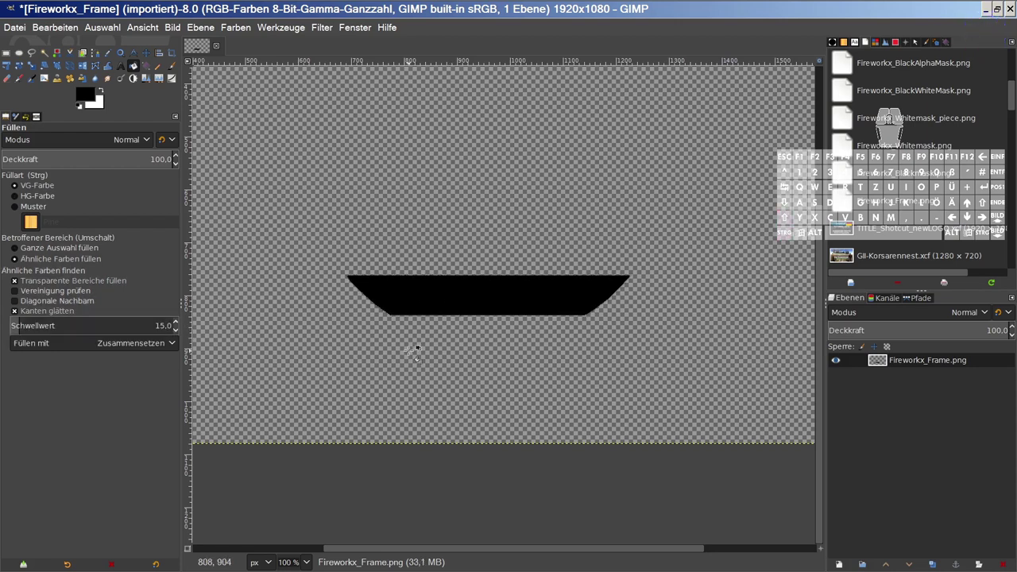
# Step: Open the image export dialog and pick Fireworkx_Black_AlphaMask.png in the Fireworx_2020 folder as the target file
pyautogui.click(19, 29)
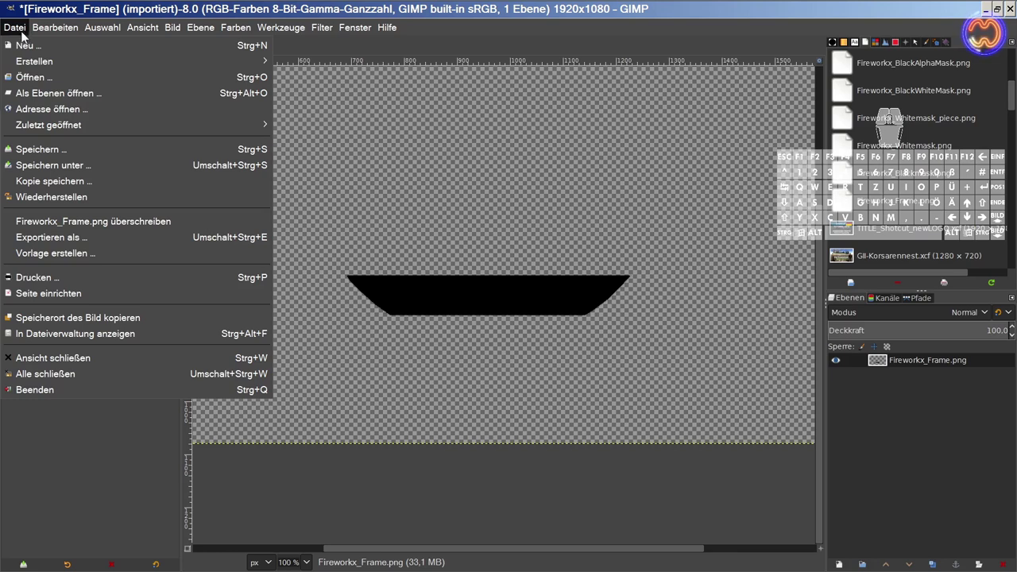
pyautogui.click(50, 237)
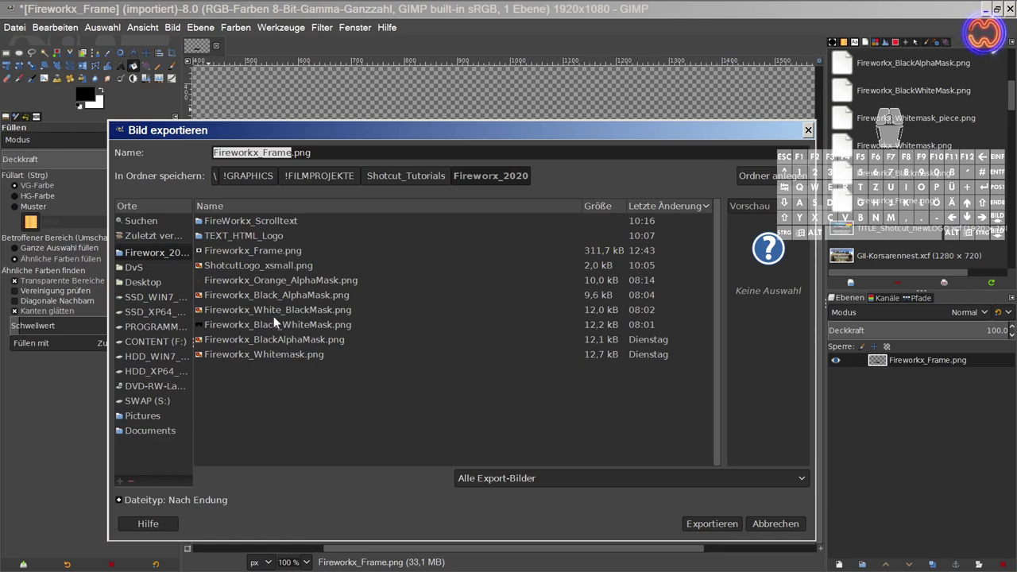
pyautogui.click(272, 295)
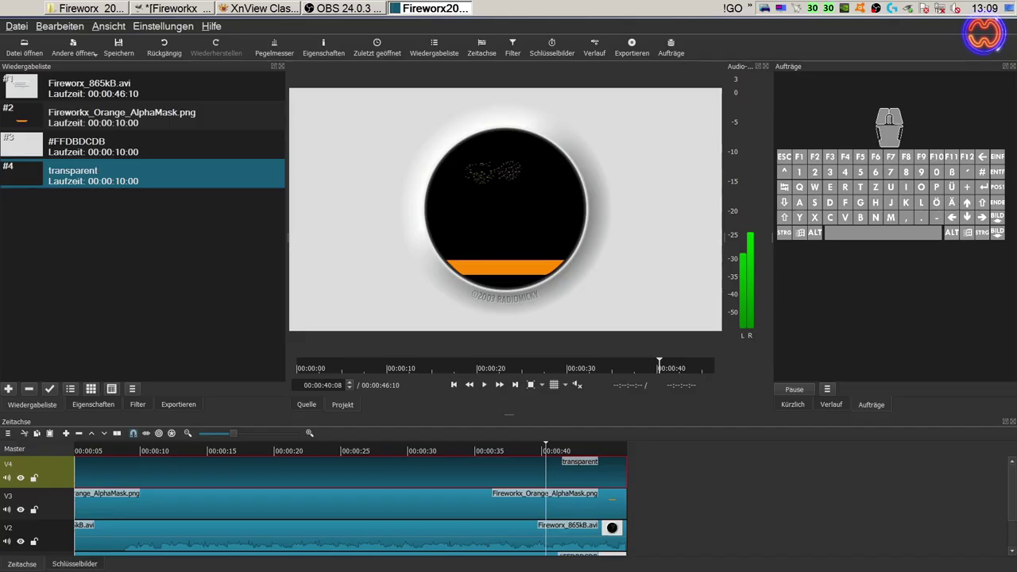
# Step: Switch back to Shotcut and rename track V4 as Laufschrift
pyautogui.doubleClick(14, 465)
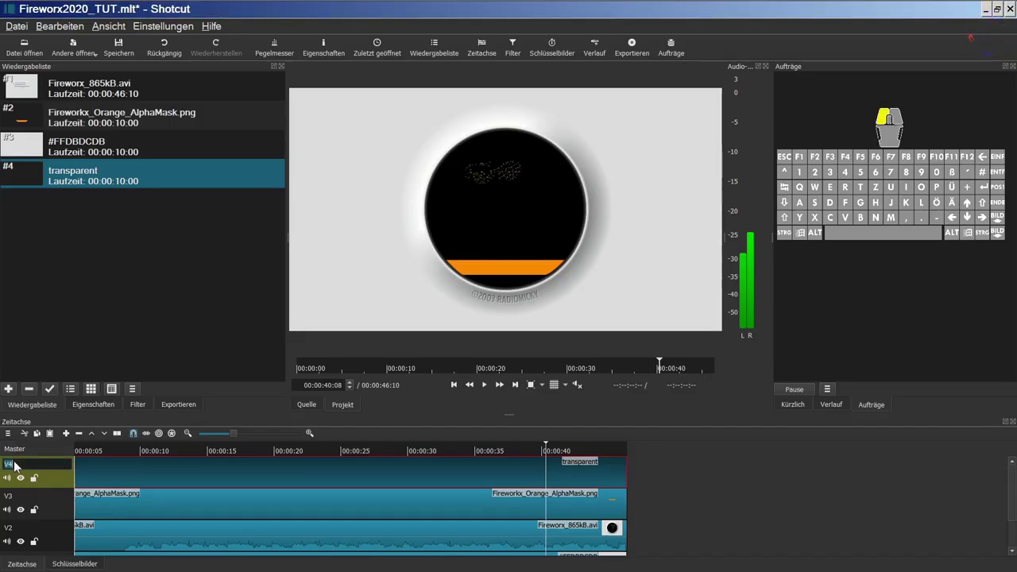
pyautogui.write('T')
pyautogui.write('aufschrift')
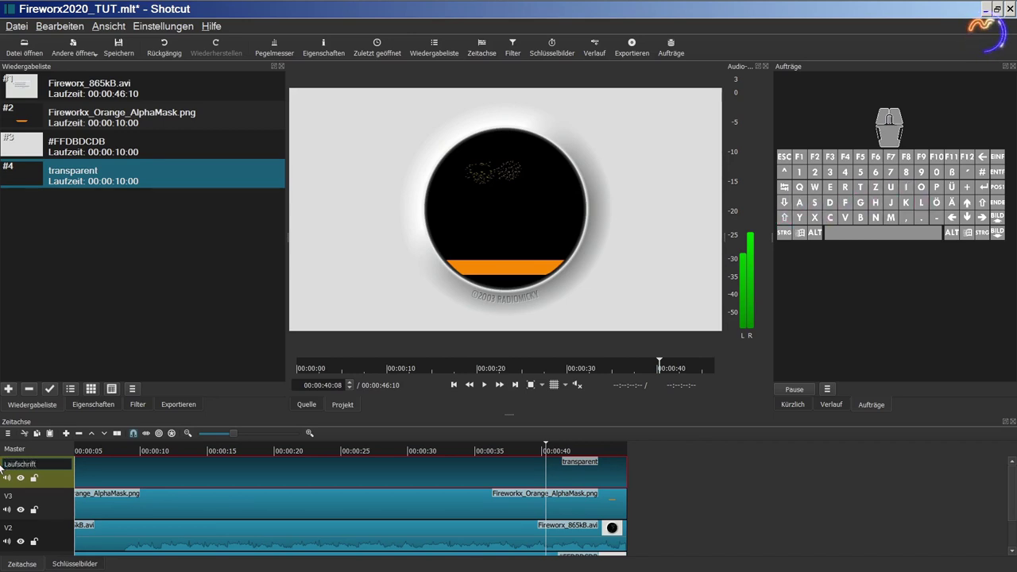
pyautogui.press('Return')
# Step: Move the playhead to 00:00:14:15 and add the Text: HTML filter to the transparent clip
pyautogui.click(202, 451)
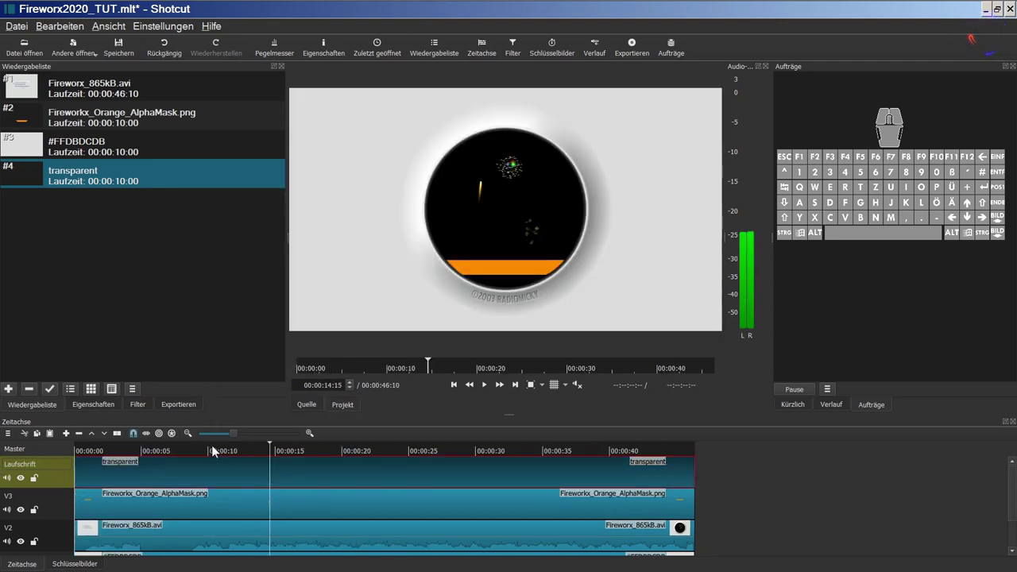
pyautogui.click(140, 407)
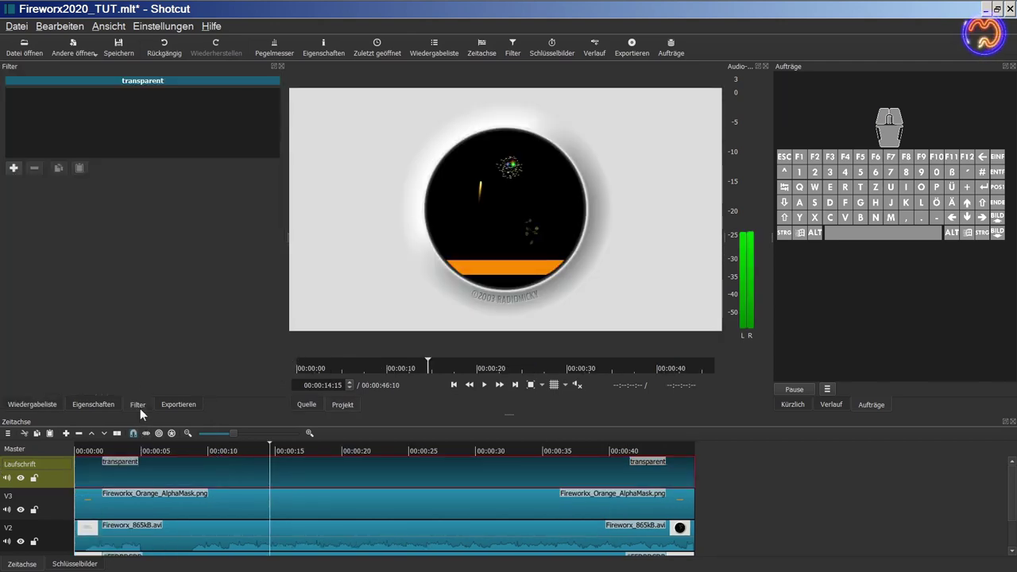
pyautogui.click(13, 168)
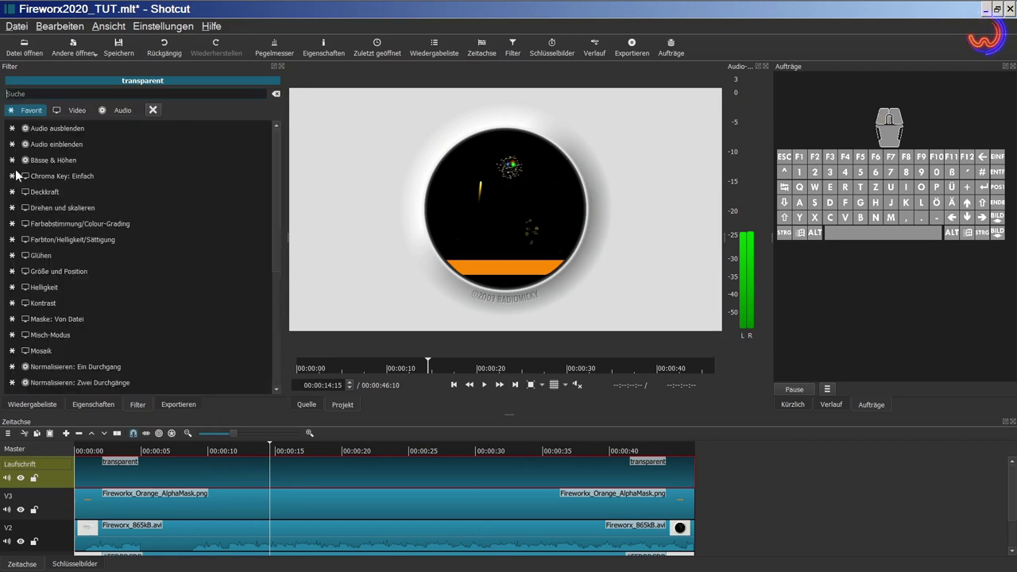
pyautogui.scroll(-3, 96, 286)
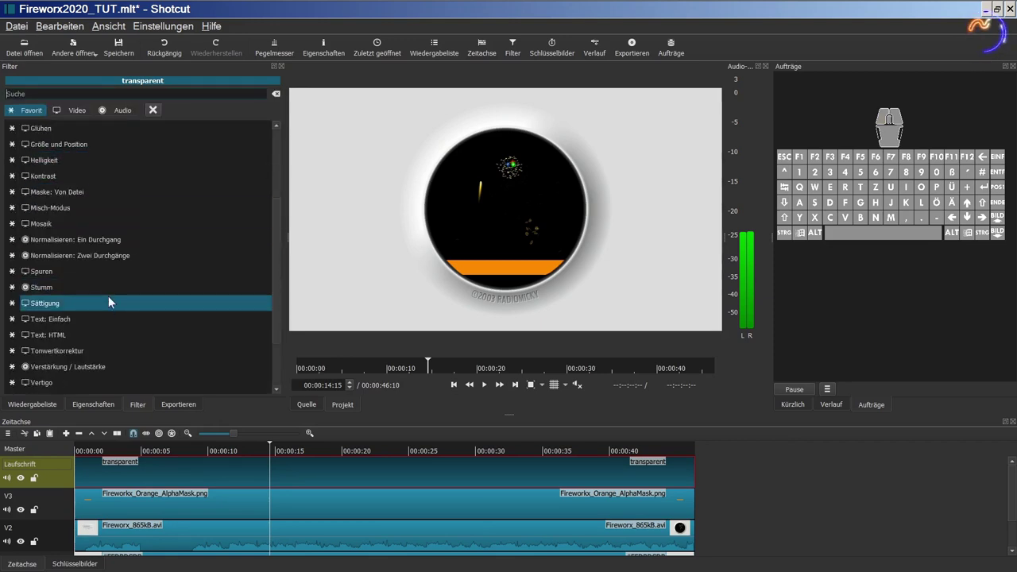
pyautogui.click(95, 336)
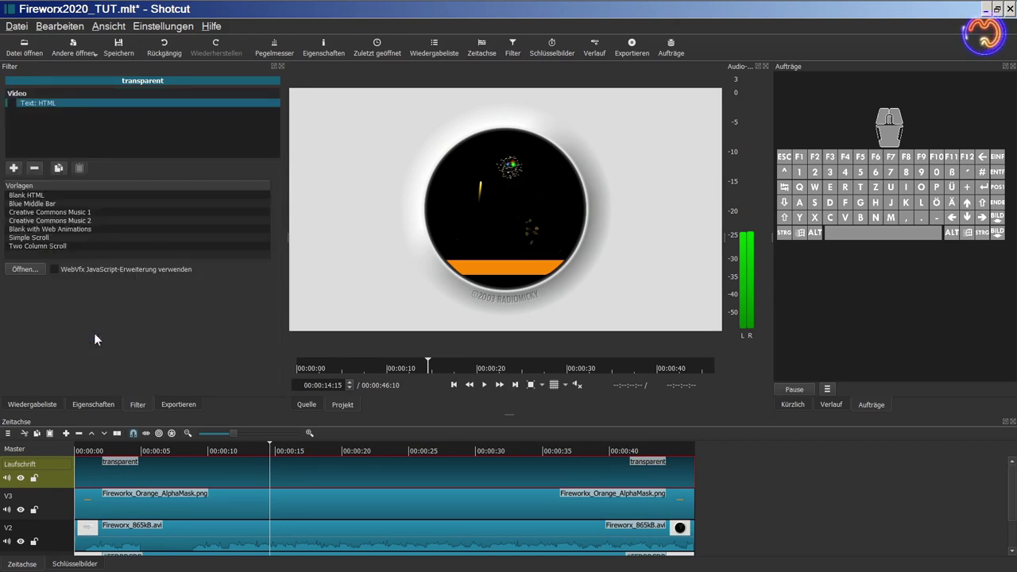
# Step: Apply the Simple Scroll template to the Text: HTML filter, storing it in a new folder named Laufschrift inside Fireworx_2020
pyautogui.doubleClick(91, 235)
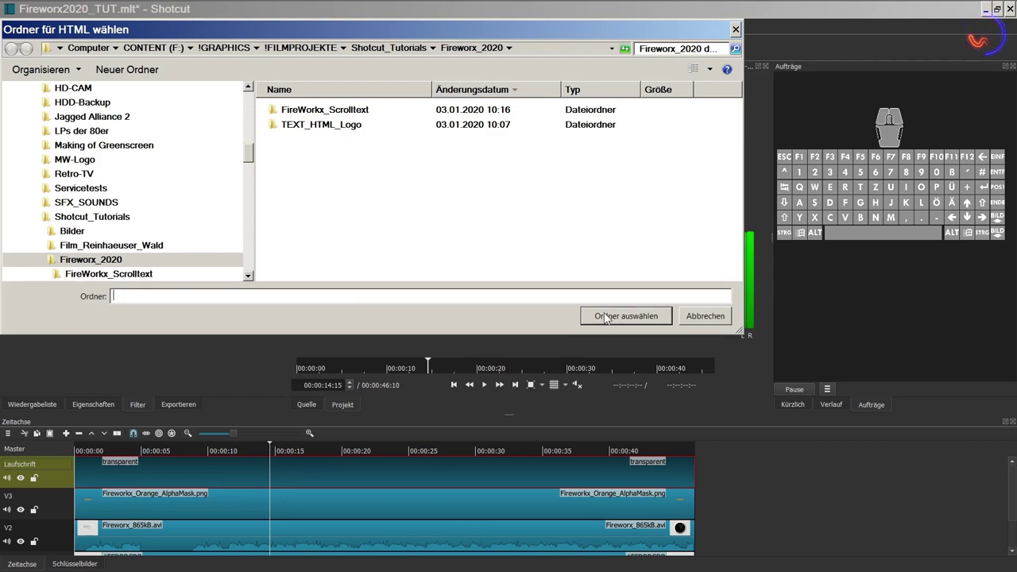
pyautogui.rightClick(330, 221)
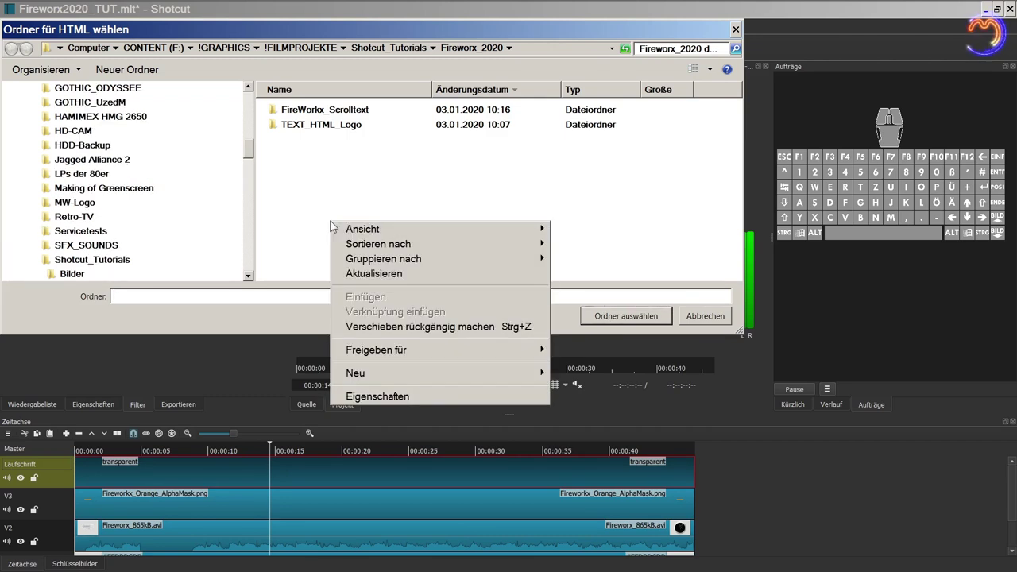
pyautogui.moveTo(476, 379)
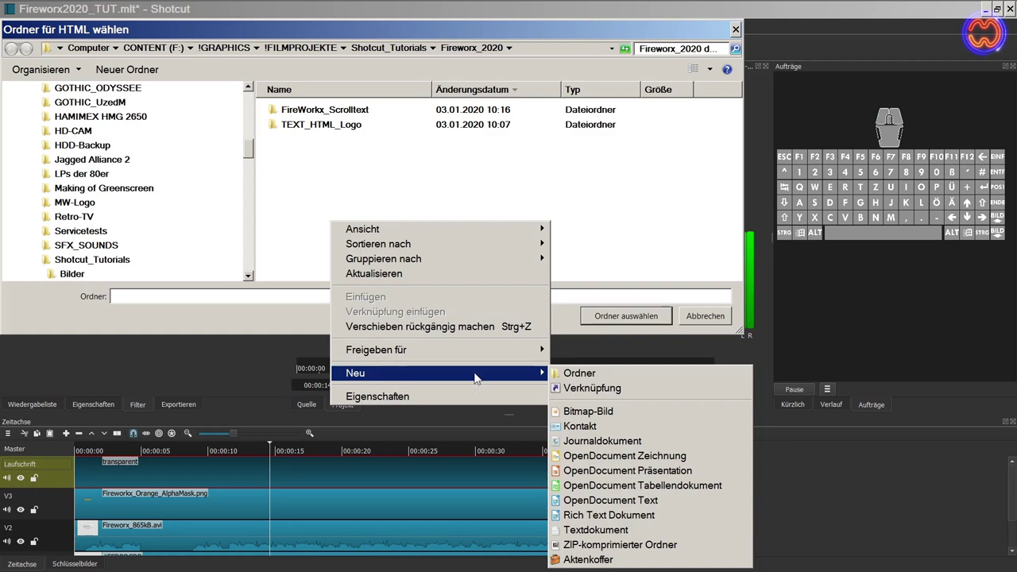
pyautogui.click(610, 372)
pyautogui.write('La')
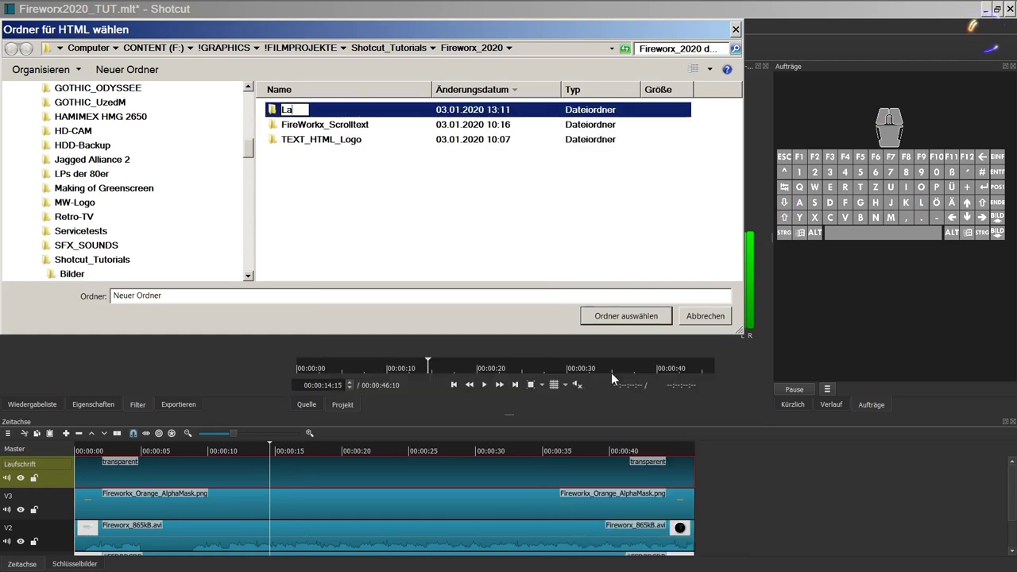
pyautogui.write('ufschrift')
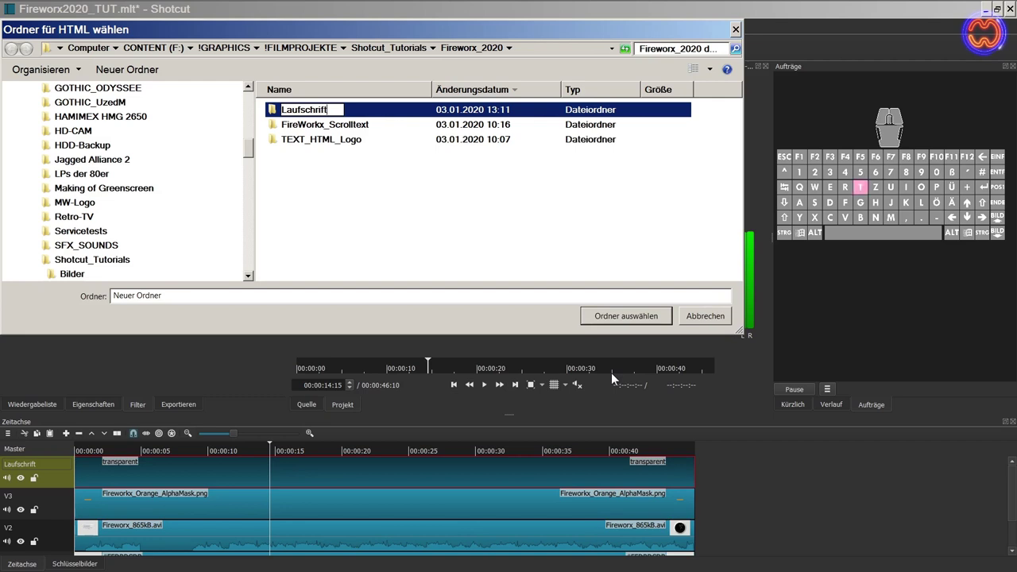
pyautogui.press('Return')
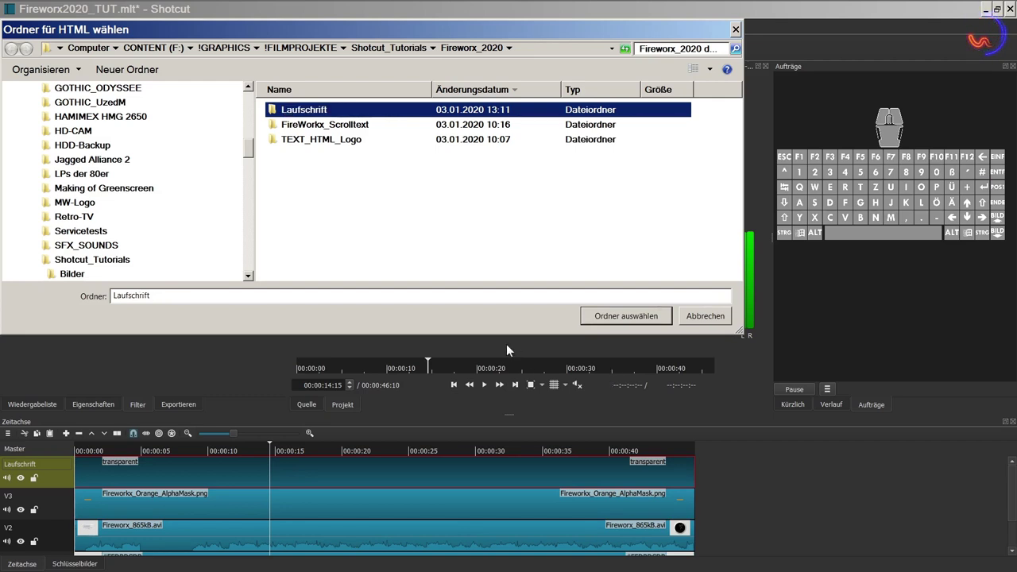
pyautogui.click(626, 316)
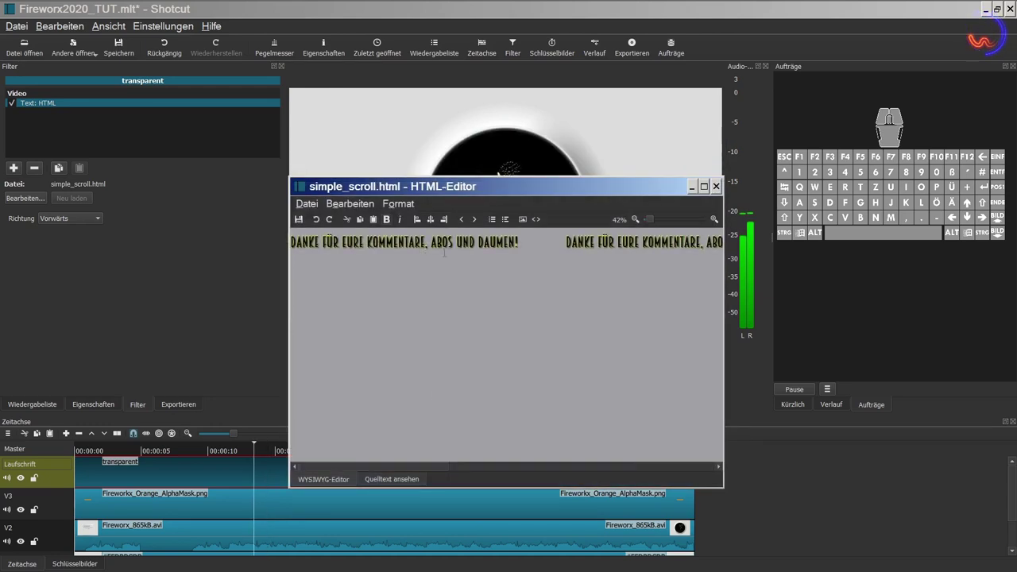
# Step: Examine the text in simple_scroll.html, the available formatting options and the spaces between the repeated phrases
pyautogui.moveTo(424, 466); pyautogui.dragTo(448, 468)
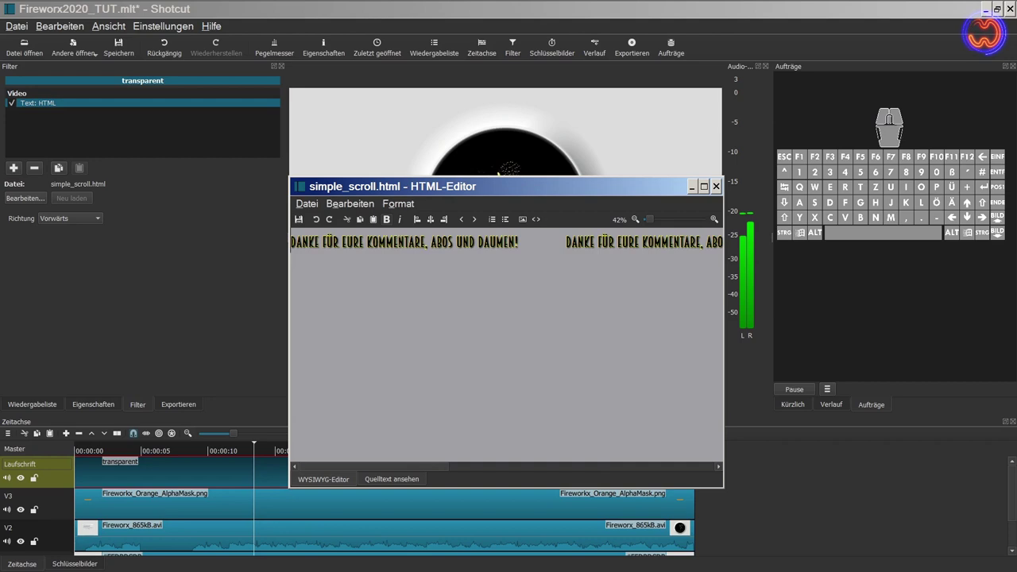
pyautogui.doubleClick(395, 241)
pyautogui.tripleClick(395, 242)
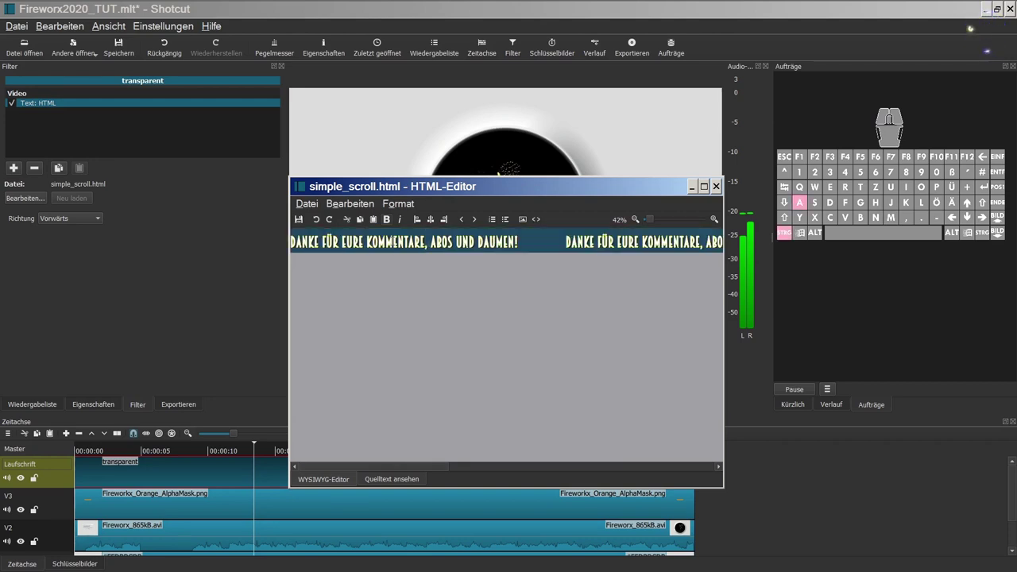
pyautogui.click(407, 205)
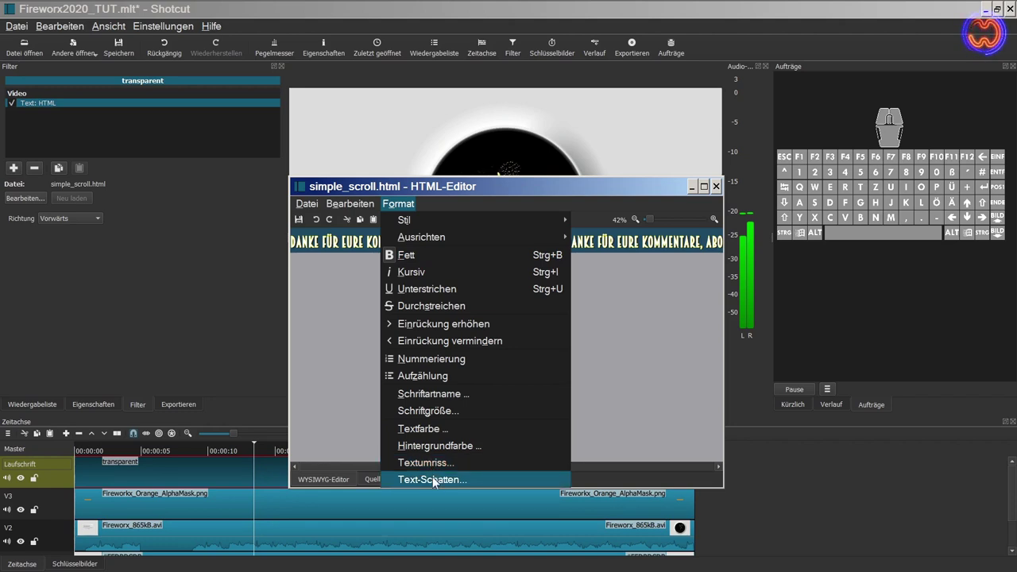
pyautogui.click(499, 186)
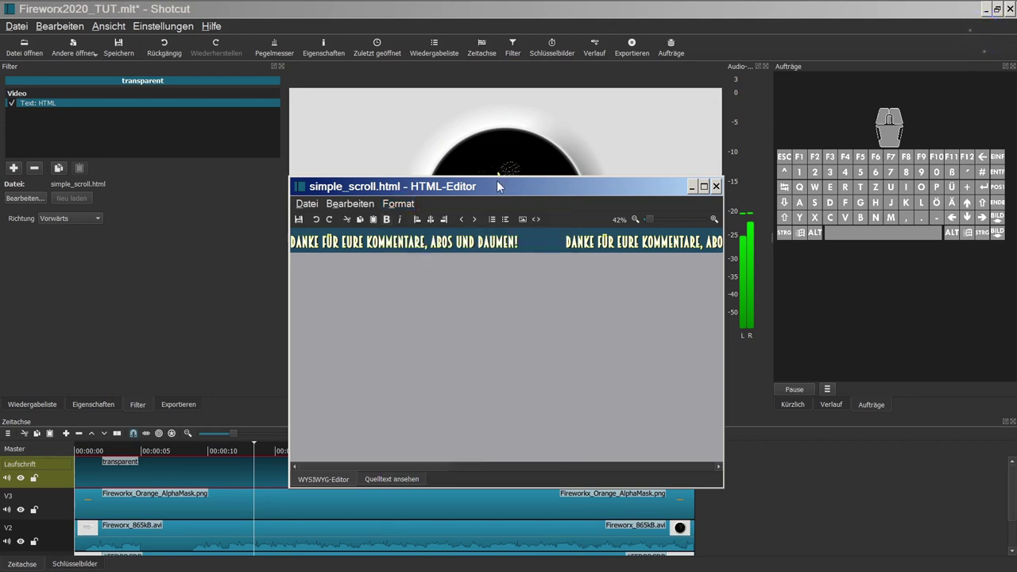
pyautogui.press('Right')
pyautogui.click(528, 251)
pyautogui.press('Right')
pyautogui.press('Right')
pyautogui.press('Right')
pyautogui.press('Right')
pyautogui.press('Right')
pyautogui.press('Right')
pyautogui.press('Right')
pyautogui.press('Right')
pyautogui.press('Right')
pyautogui.press('Right')
pyautogui.press('Right')
pyautogui.press('Right')
pyautogui.press('Left')
pyautogui.press('Left')
pyautogui.press('Left')
pyautogui.press('Left')
pyautogui.press('Left')
pyautogui.press('Left')
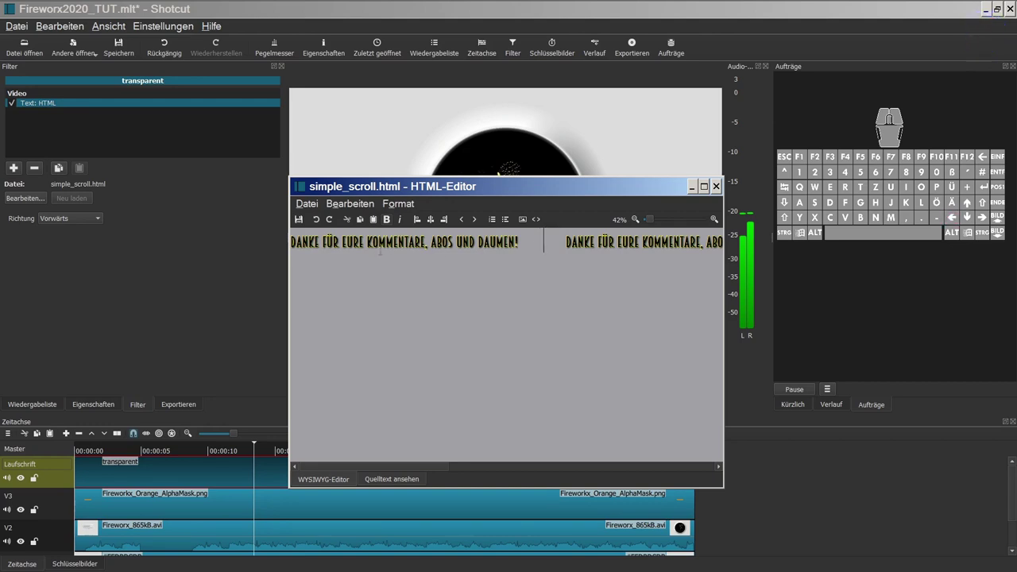
# Step: Save simple_scroll.html, minimise the HTML editor and preview the scrolling text from 00:00:06:05
pyautogui.click(299, 219)
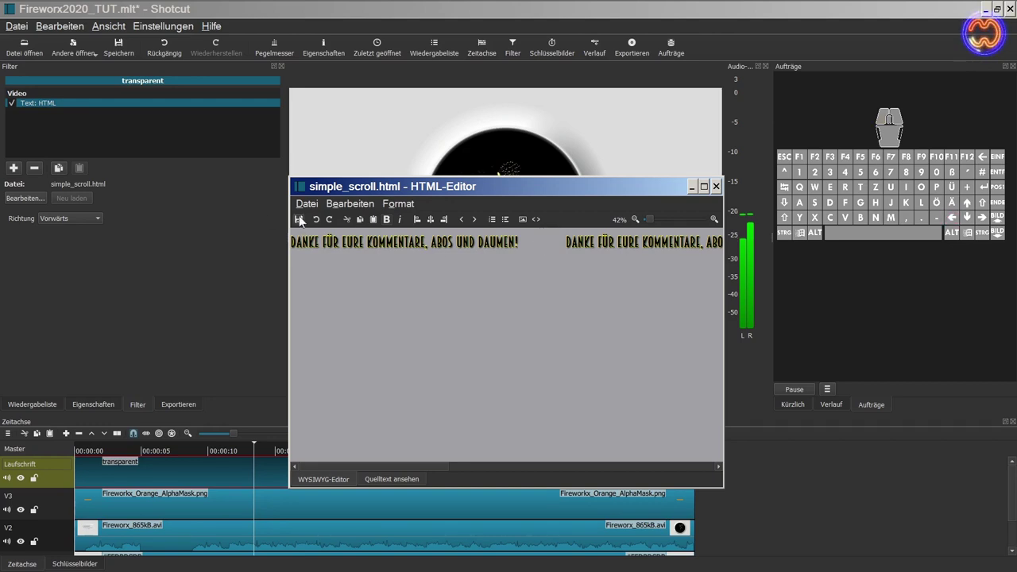
pyautogui.click(691, 187)
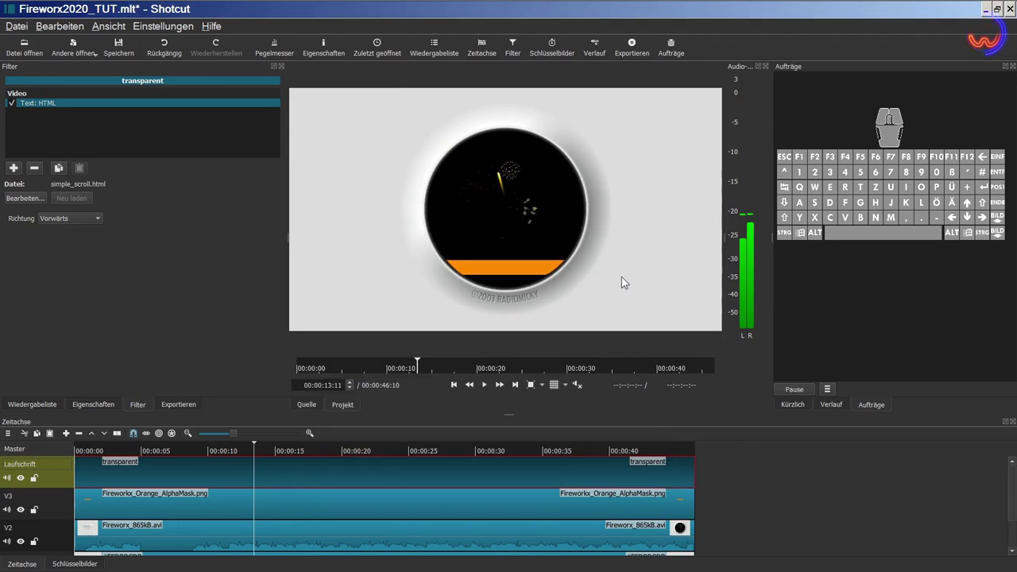
pyautogui.click(157, 446)
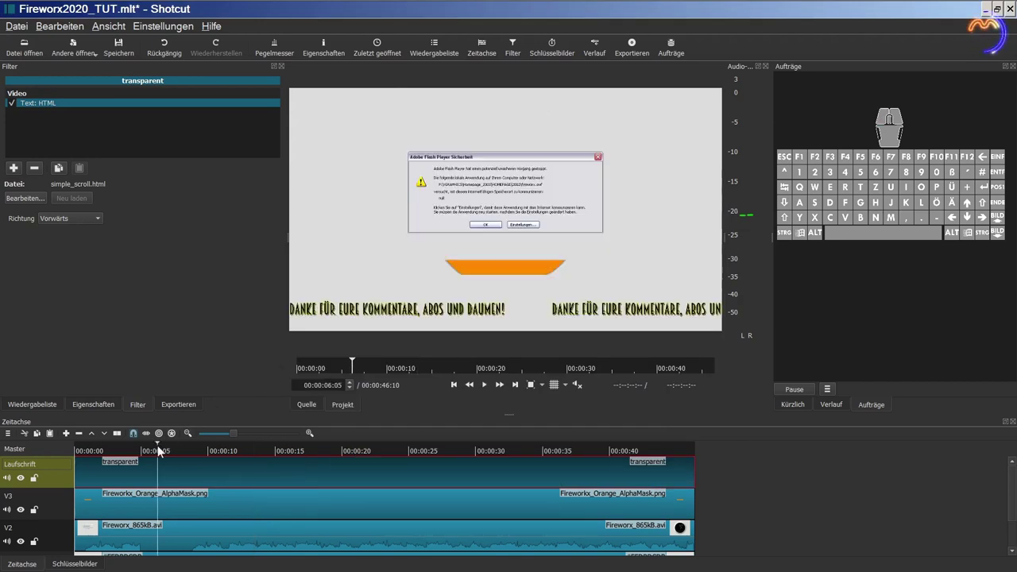
pyautogui.click(484, 384)
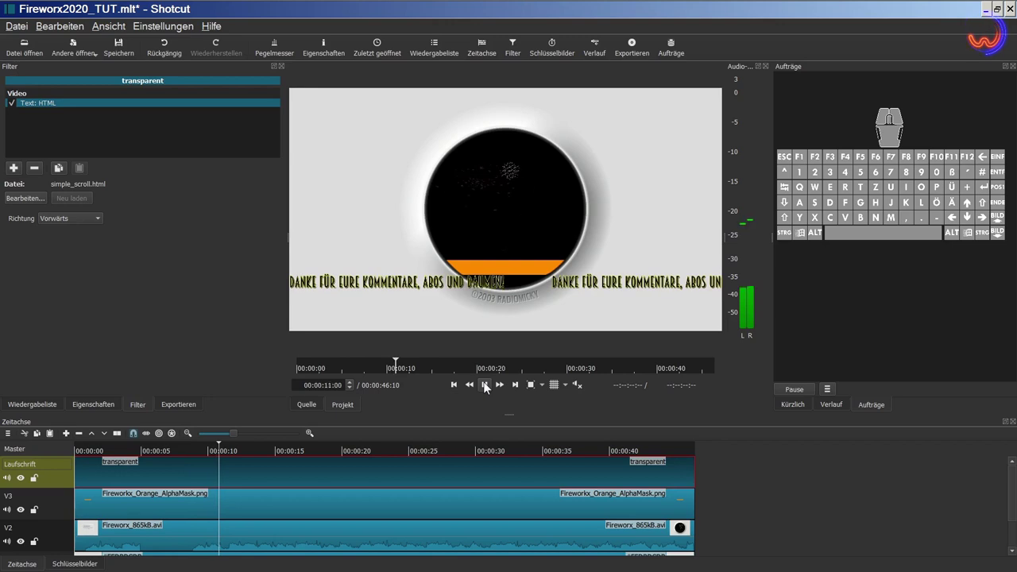
pyautogui.click(484, 384)
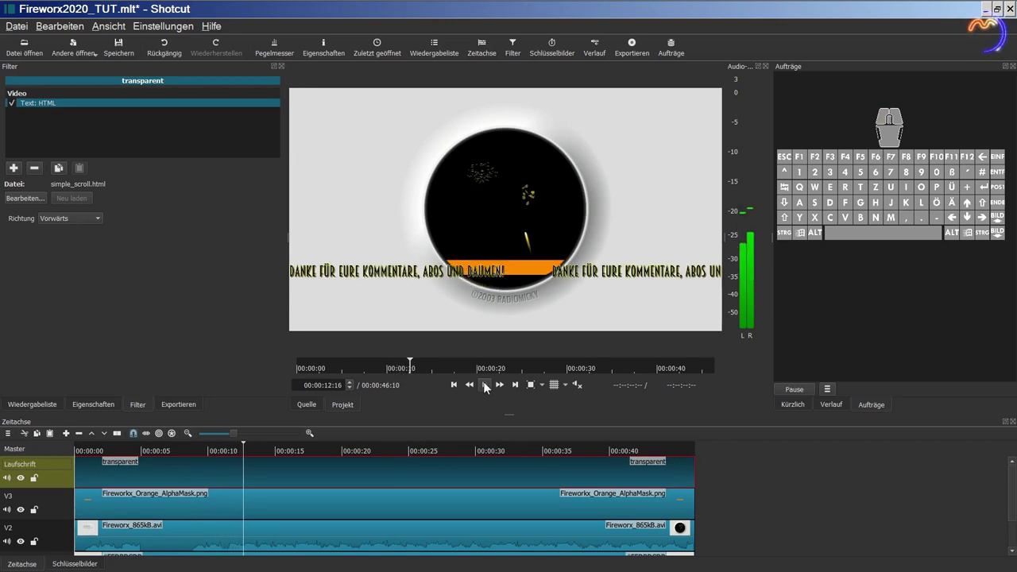
# Step: Set the text's scroll direction to Links and preview the movement from about five seconds into the timeline
pyautogui.click(79, 216)
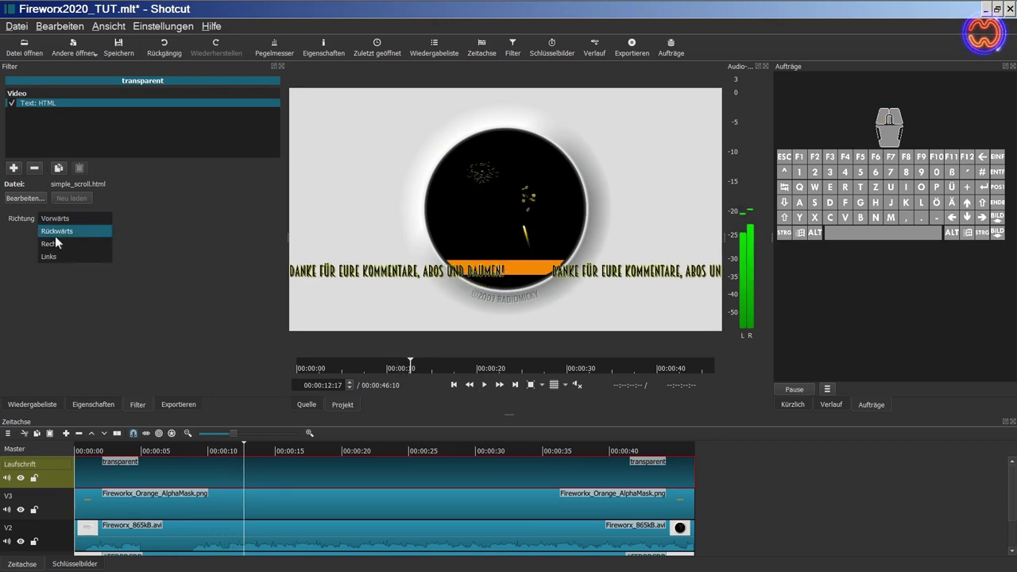
pyautogui.click(50, 255)
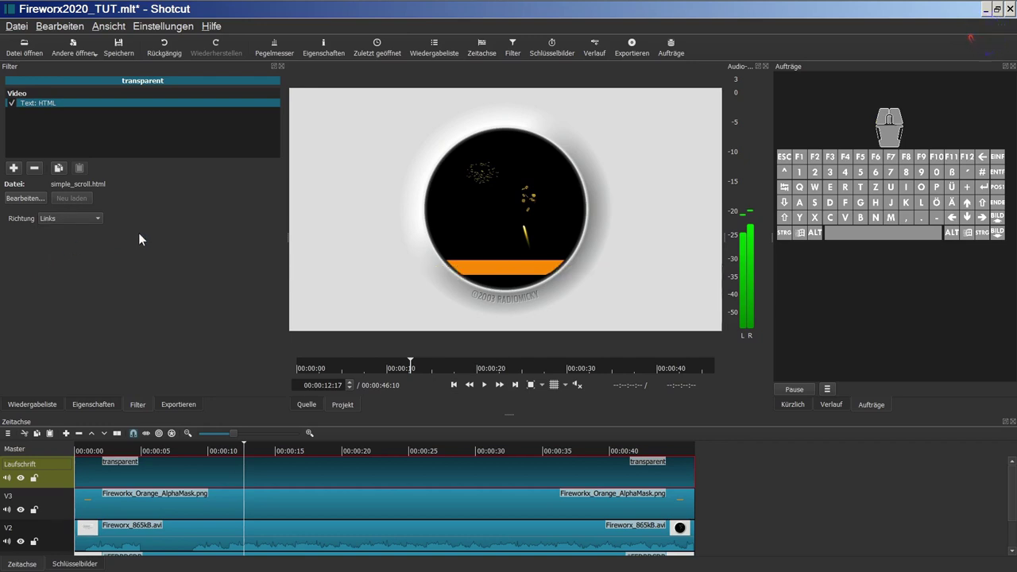
pyautogui.click(147, 451)
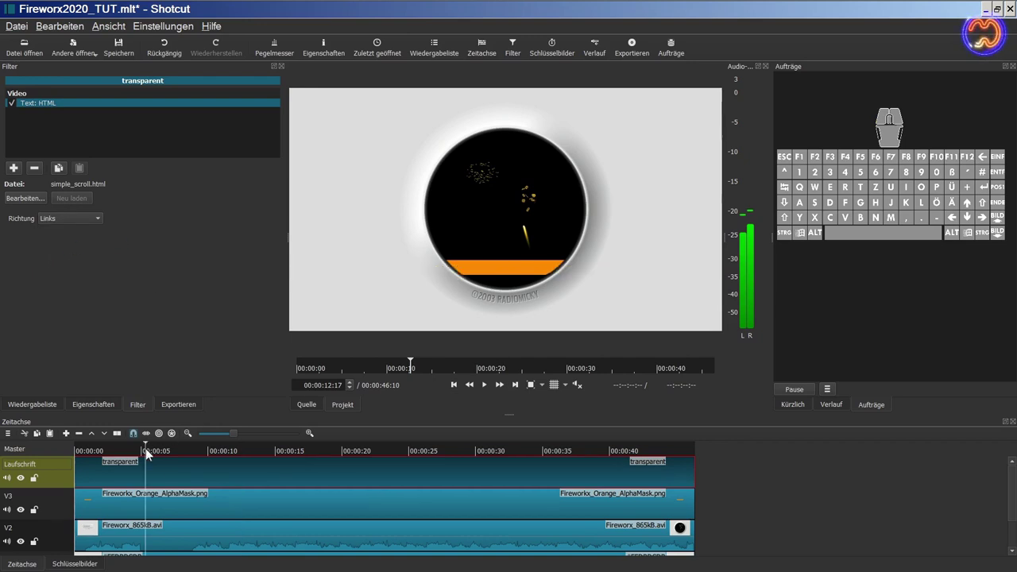
pyautogui.click(487, 384)
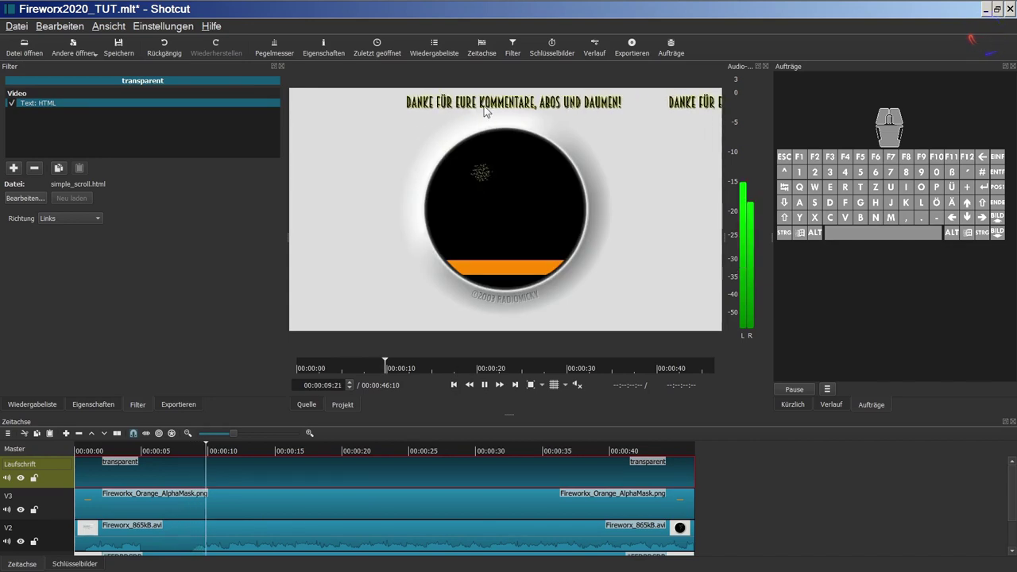
pyautogui.click(483, 385)
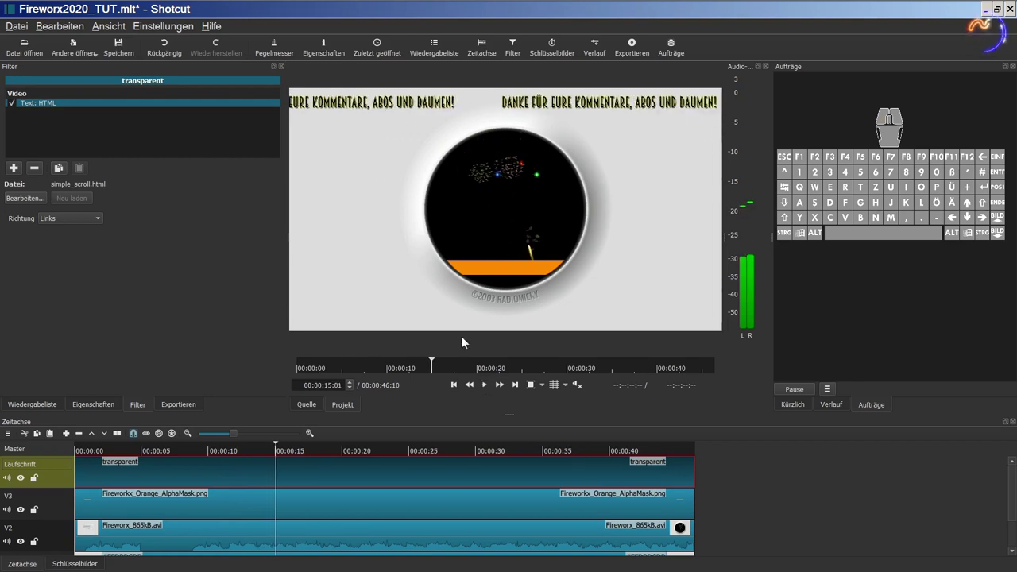
# Step: Add the Drehen und skalieren filter to the transparent clip and lower the text to a Y-Versatz of 765
pyautogui.click(13, 170)
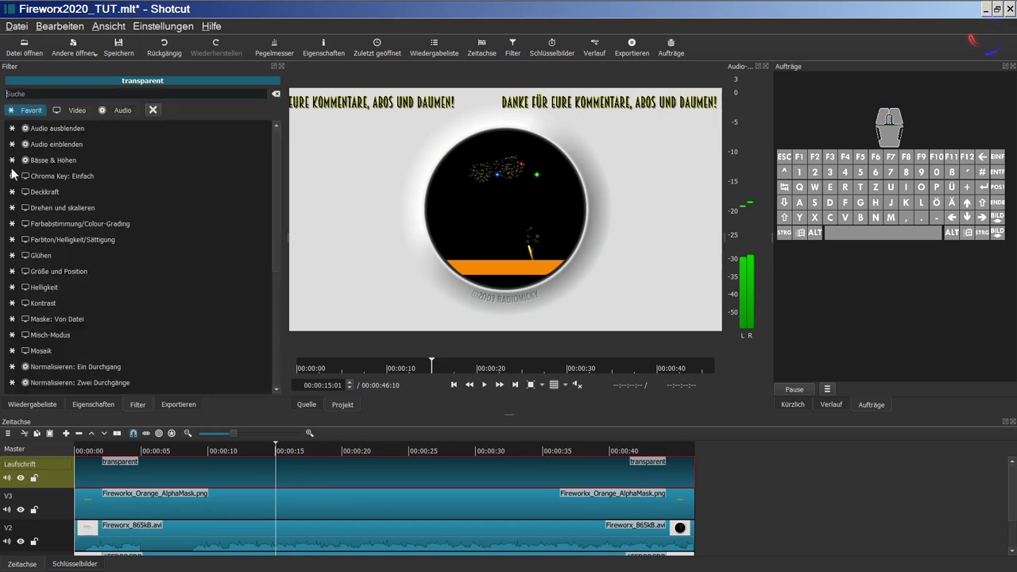
pyautogui.scroll(-3, 31, 158)
pyautogui.scroll(3, 50, 176)
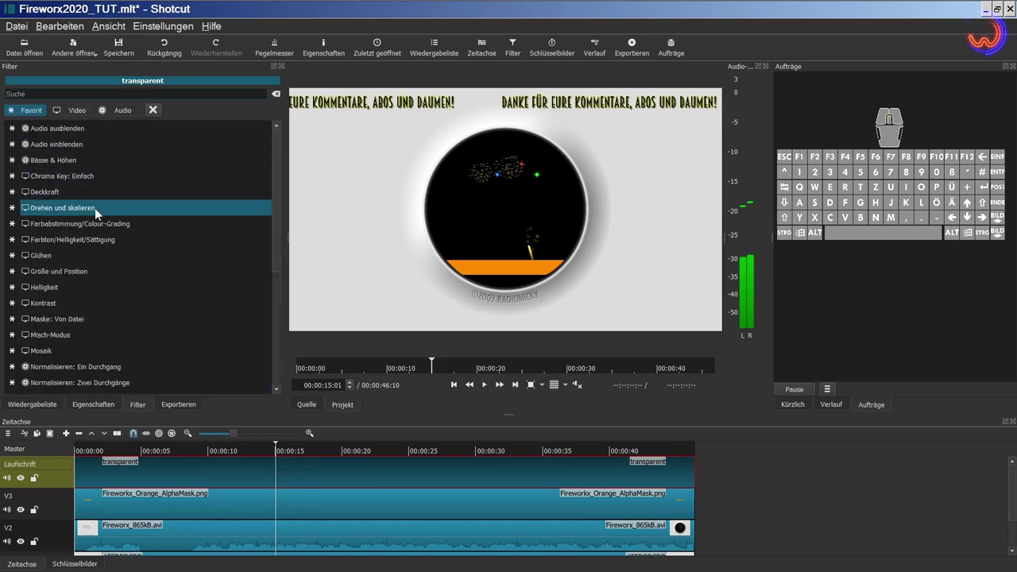
pyautogui.click(95, 207)
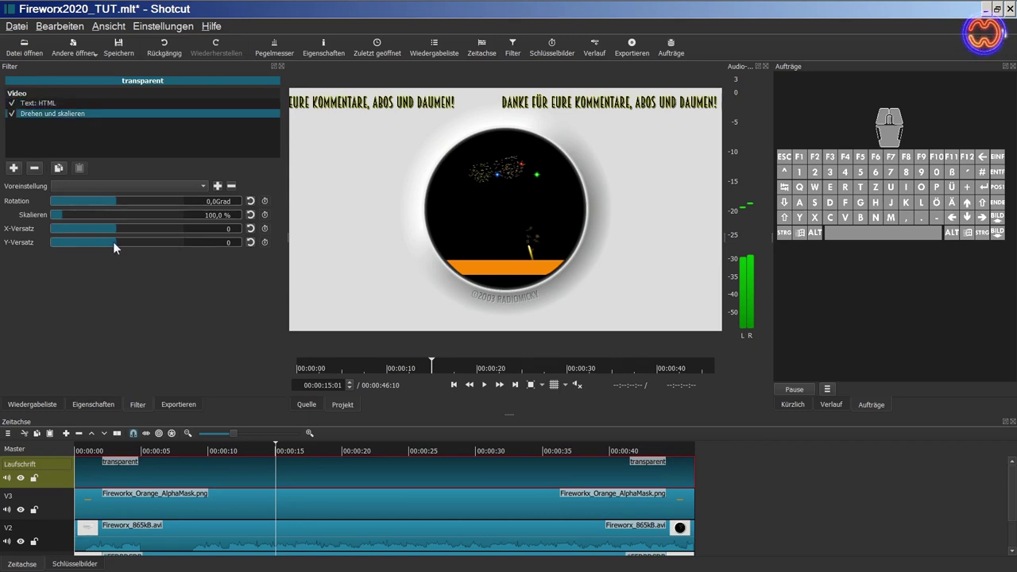
pyautogui.click(113, 242)
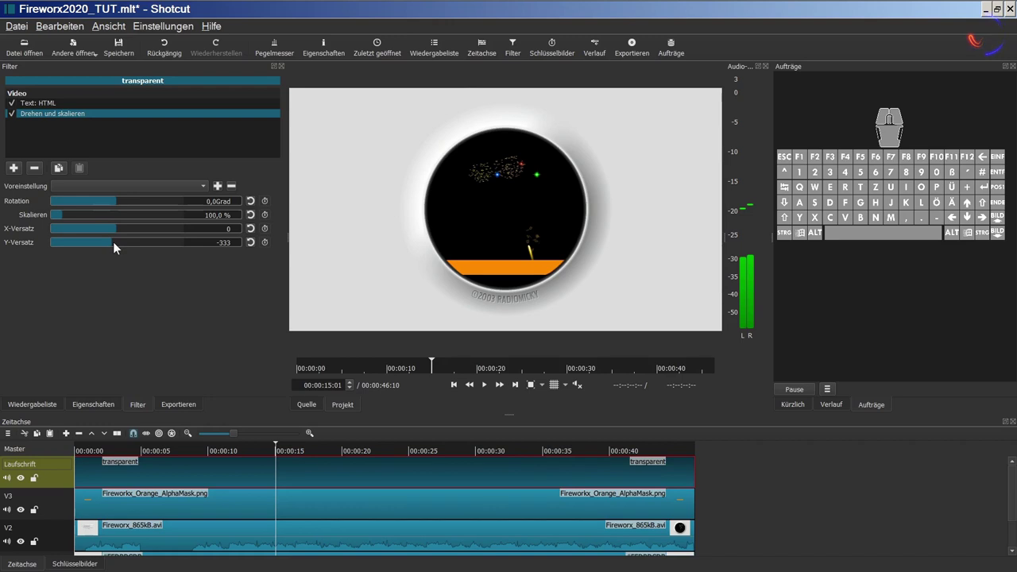
pyautogui.click(116, 241)
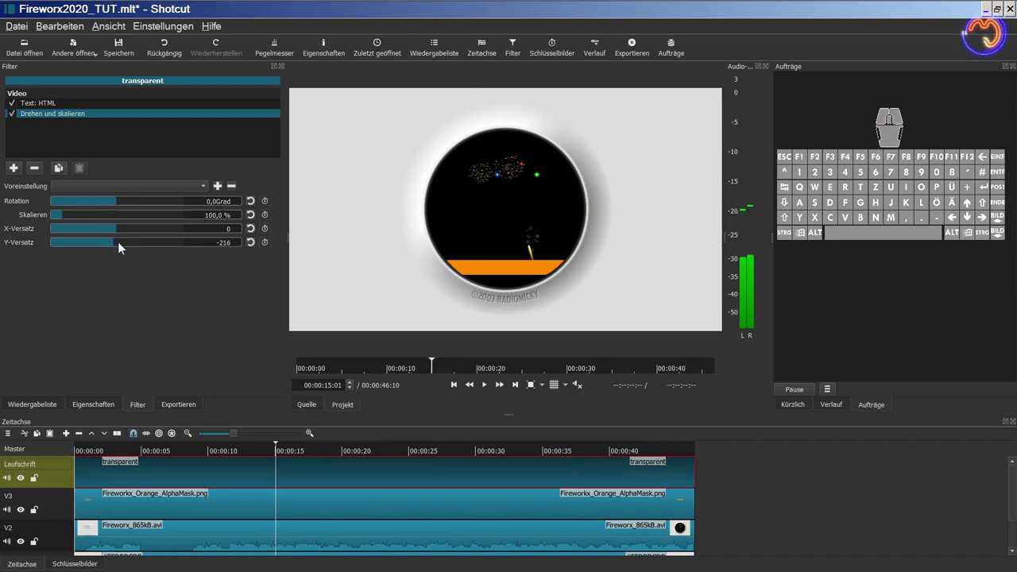
pyautogui.moveTo(120, 240); pyautogui.dragTo(121, 240)
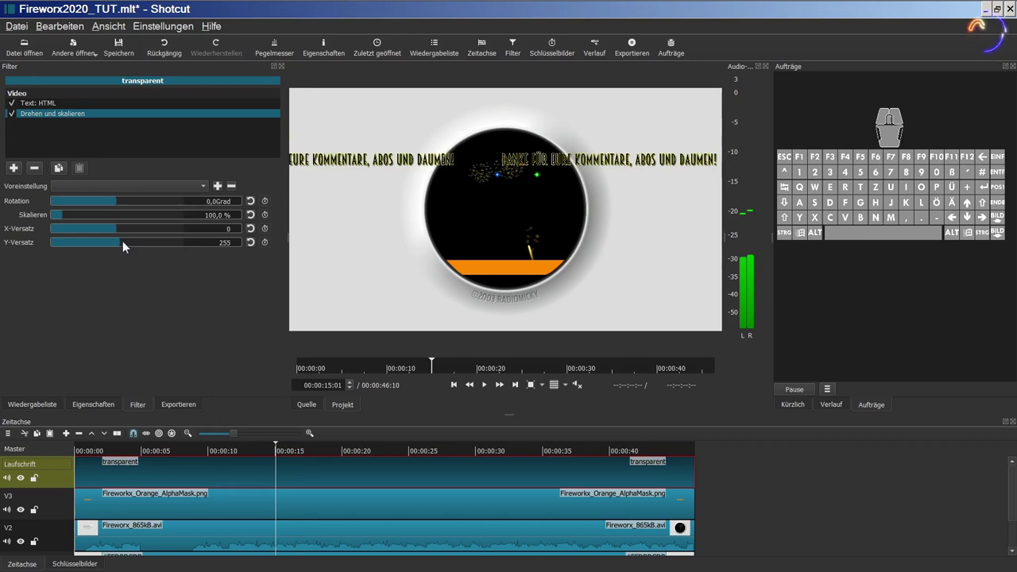
pyautogui.moveTo(123, 241); pyautogui.dragTo(128, 242)
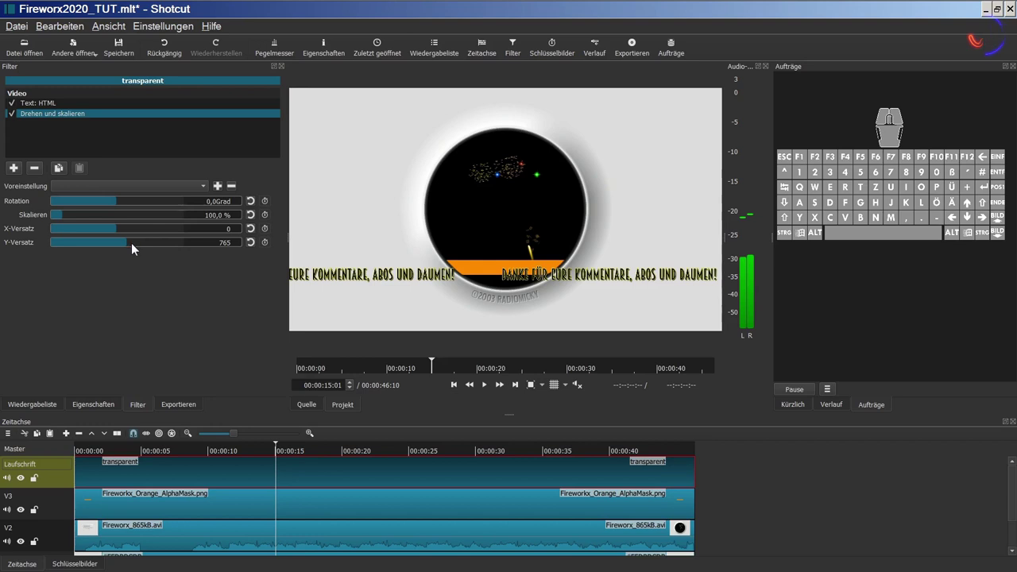
# Step: Fine-tune the text's Y-Versatz against the orange band, trying 770 and then setting it to 750
pyautogui.click(530, 385)
pyautogui.moveTo(716, 189); pyautogui.dragTo(715, 273)
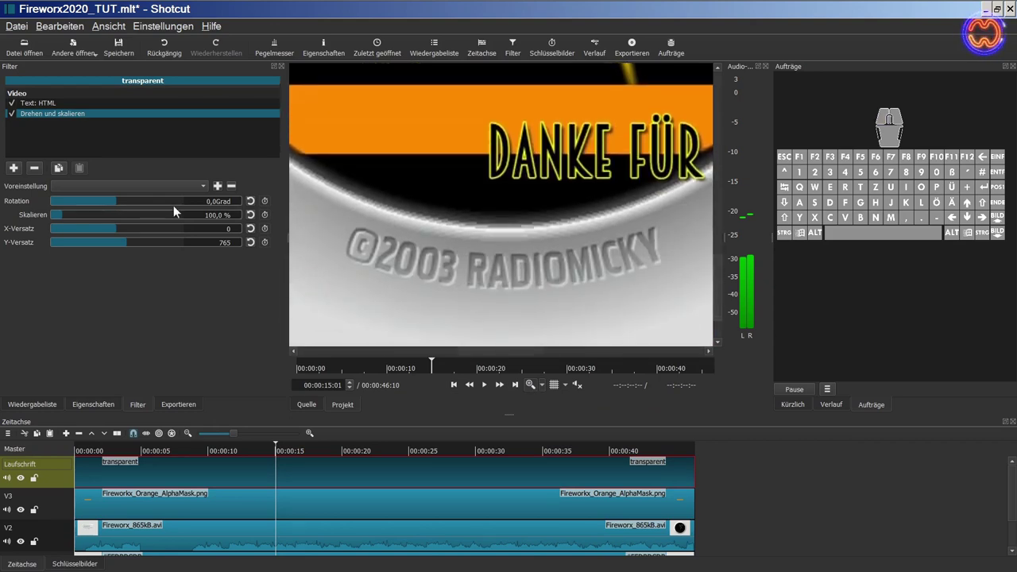
pyautogui.doubleClick(222, 242)
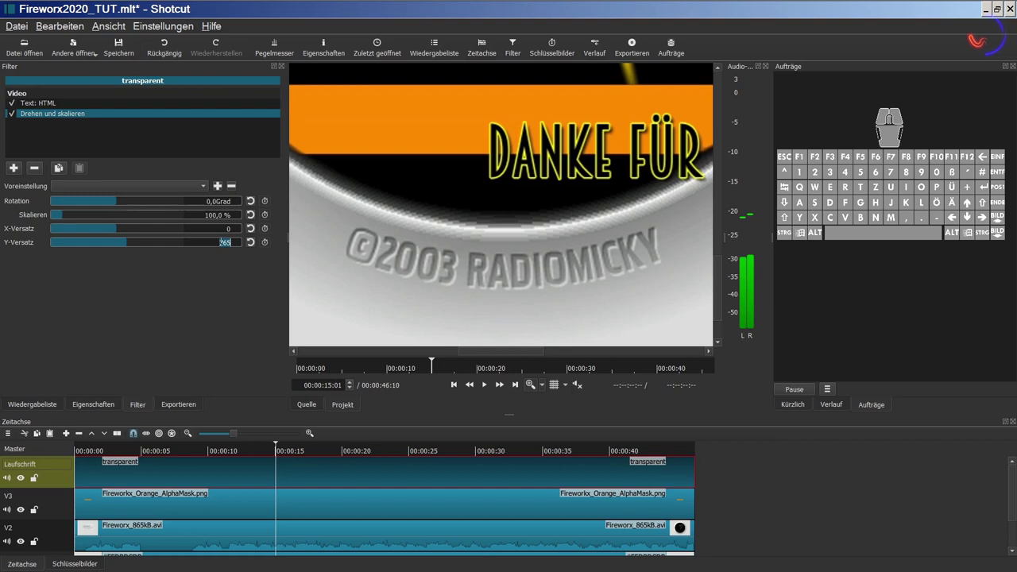
pyautogui.write('270')
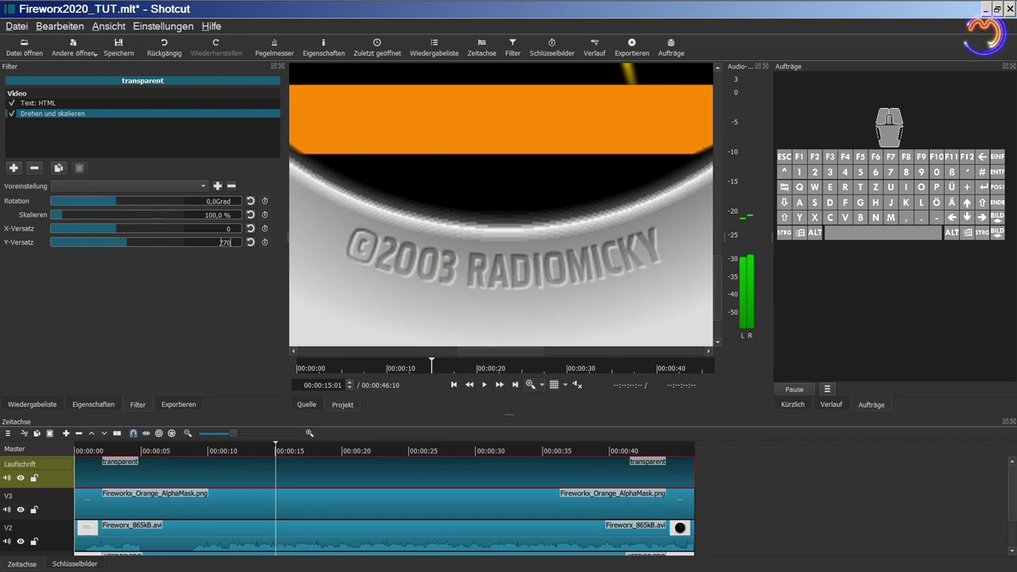
pyautogui.click(222, 242)
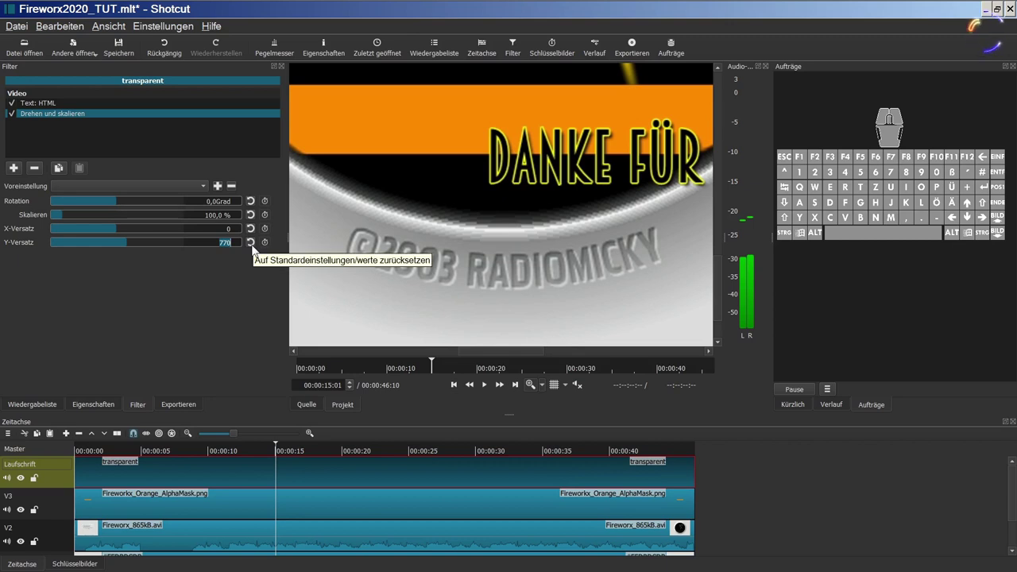
pyautogui.write('750')
pyautogui.press('Return')
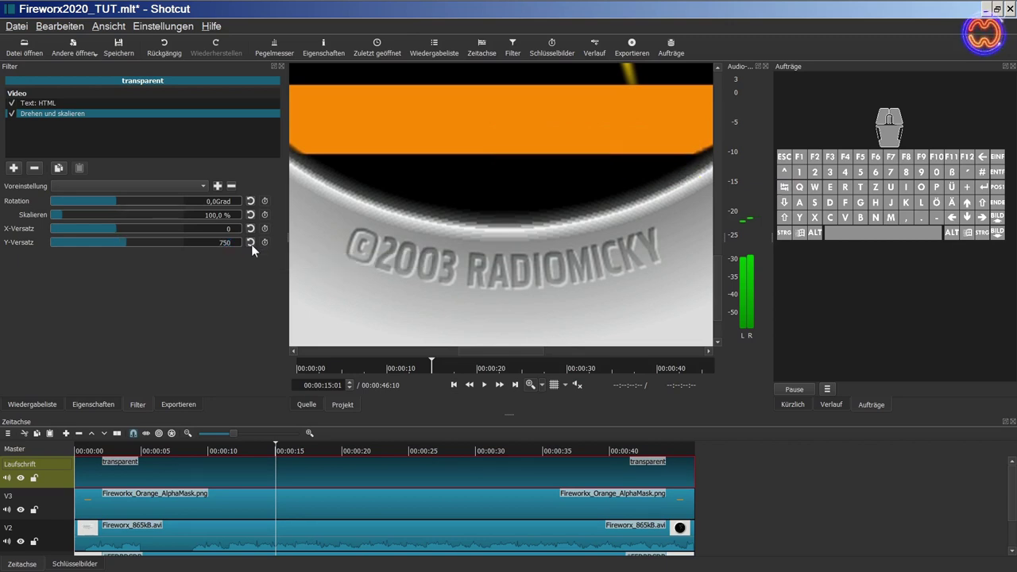
pyautogui.moveTo(216, 242); pyautogui.dragTo(462, 238)
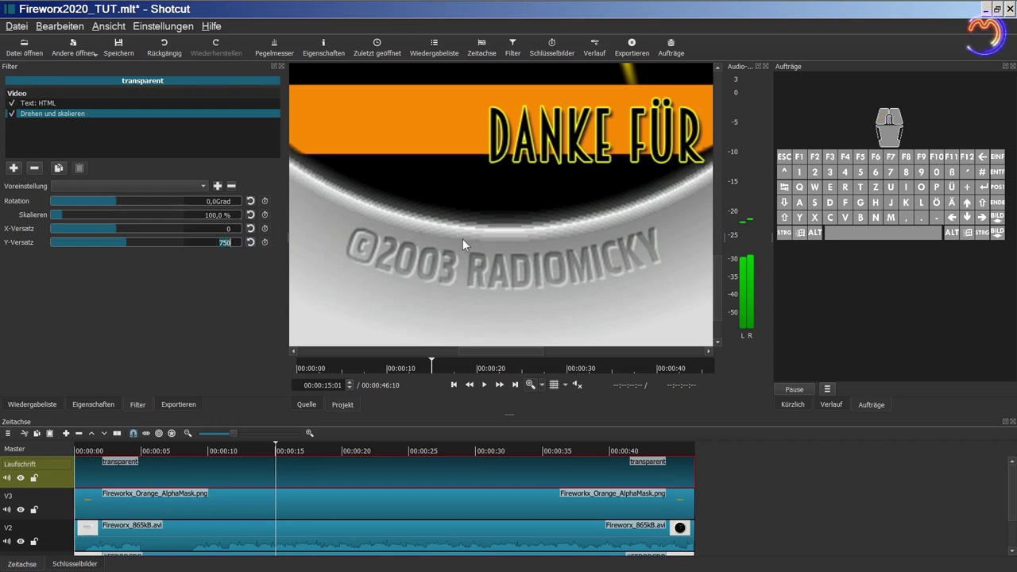
# Step: Fine-tune the text's Y-Versatz through 740, 730 and 735 to 736, checking its fit on the orange band between 15 and 17 seconds
pyautogui.write('740')
pyautogui.press('Tab')
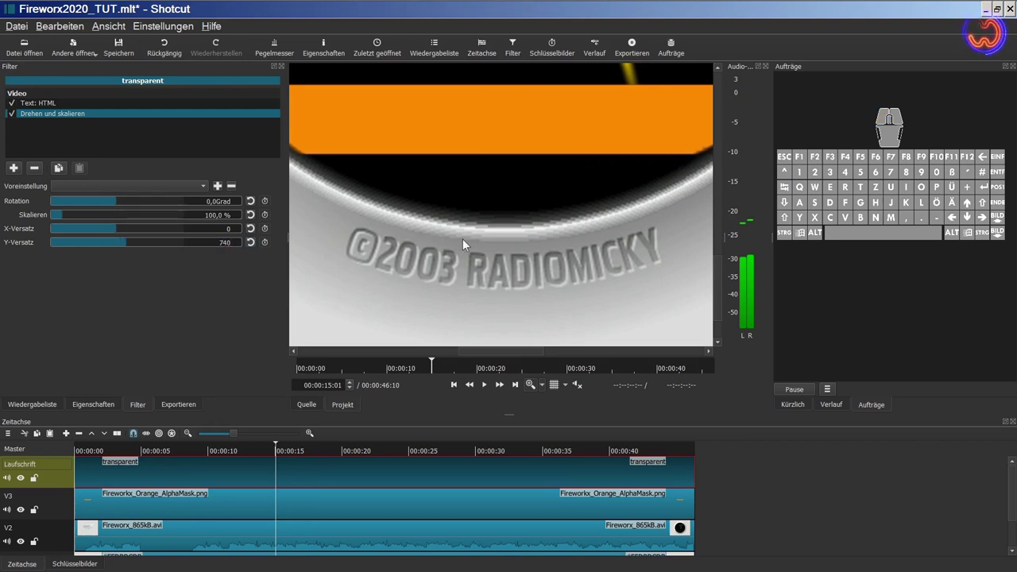
pyautogui.click(489, 228)
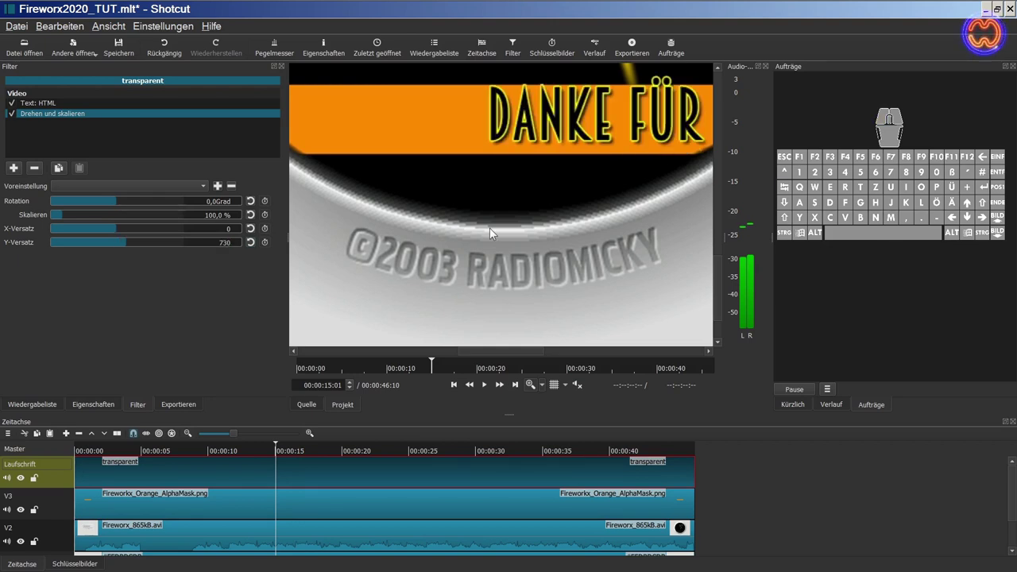
pyautogui.doubleClick(227, 243)
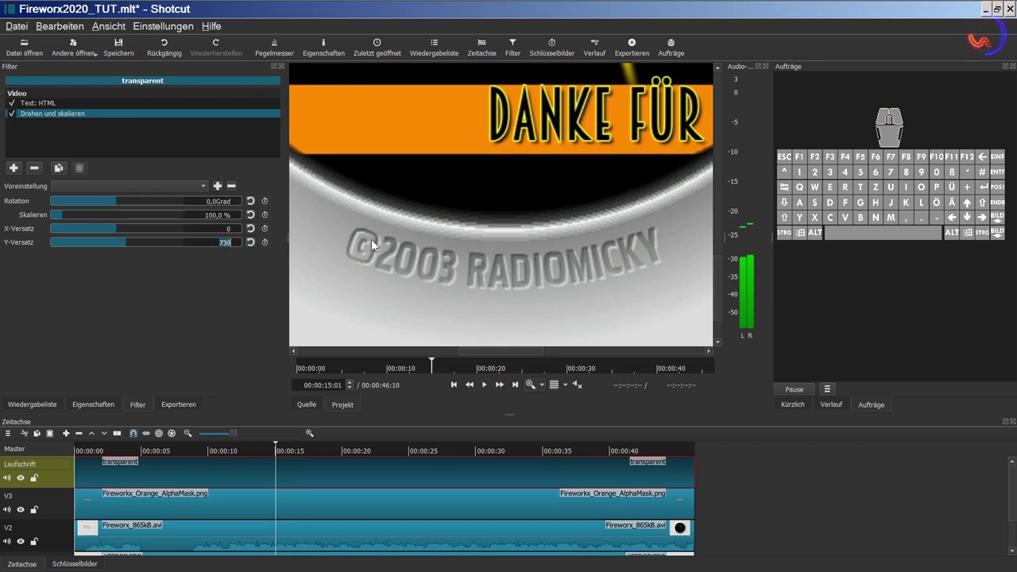
pyautogui.write('735')
pyautogui.press('Return')
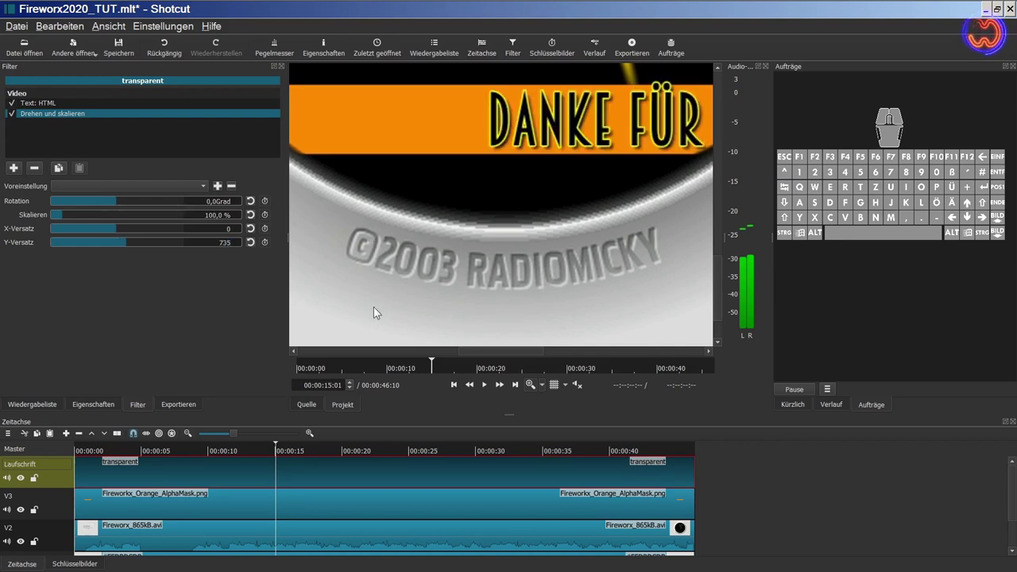
pyautogui.click(286, 451)
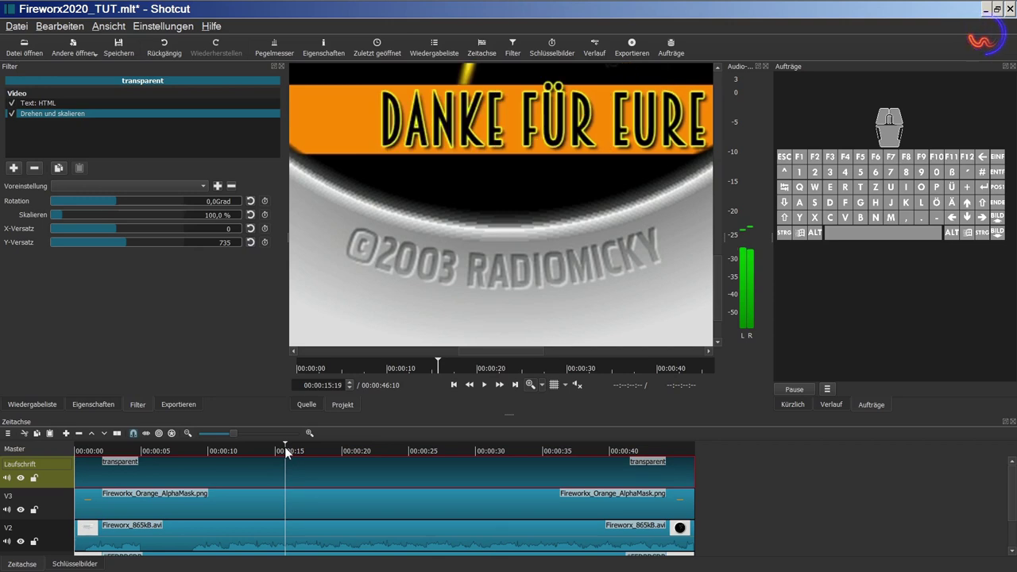
pyautogui.click(308, 451)
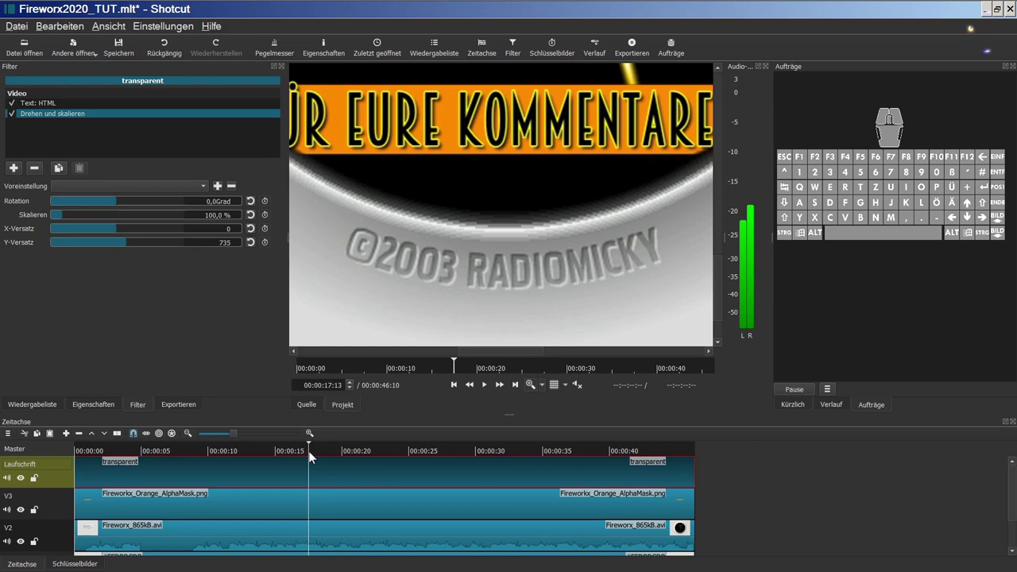
pyautogui.click(294, 452)
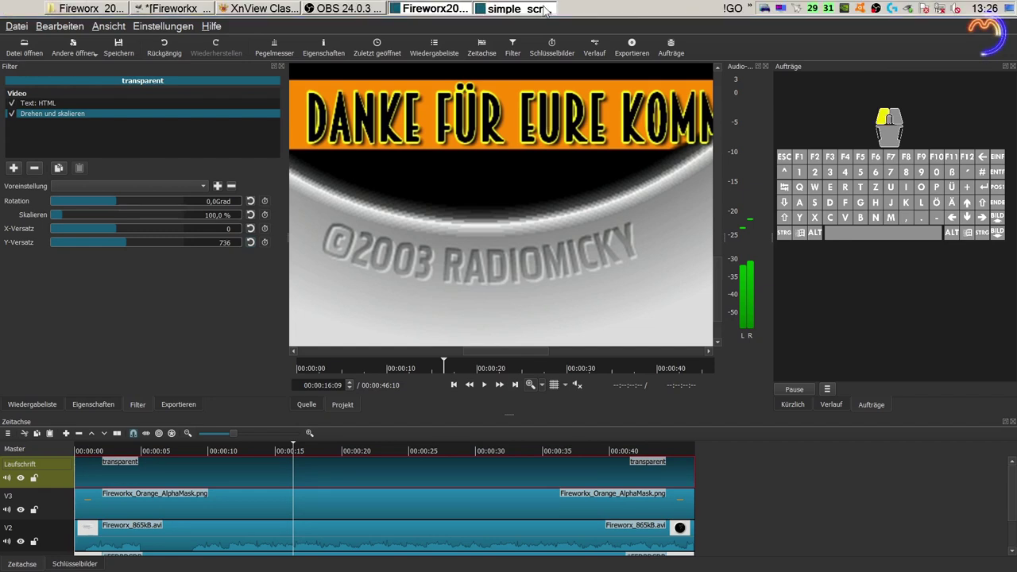
# Step: Bring simple_scroll.html back up in the HTML editor, review the formatting options, save the file and close the editor
pyautogui.click(512, 8)
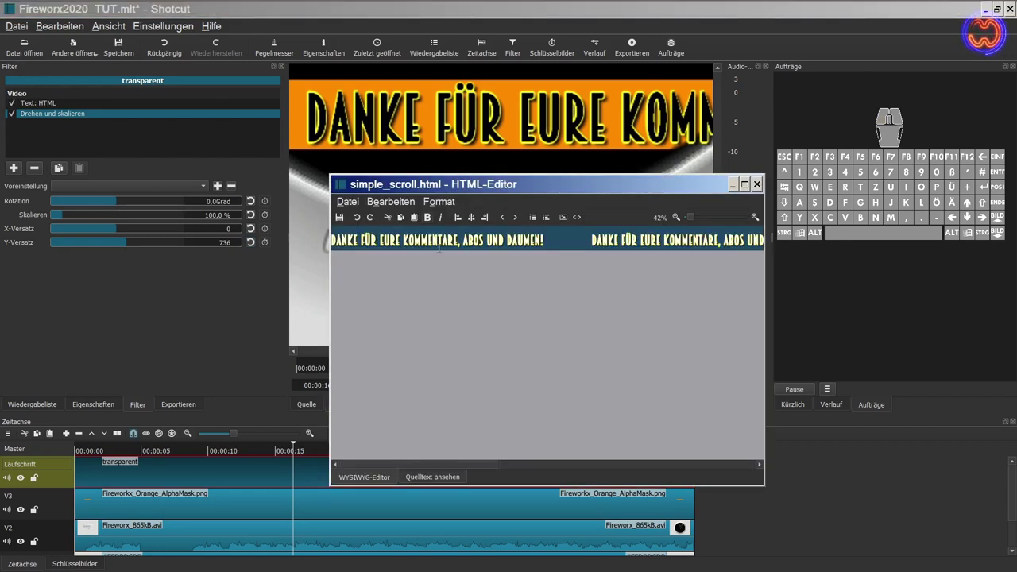
pyautogui.click(439, 201)
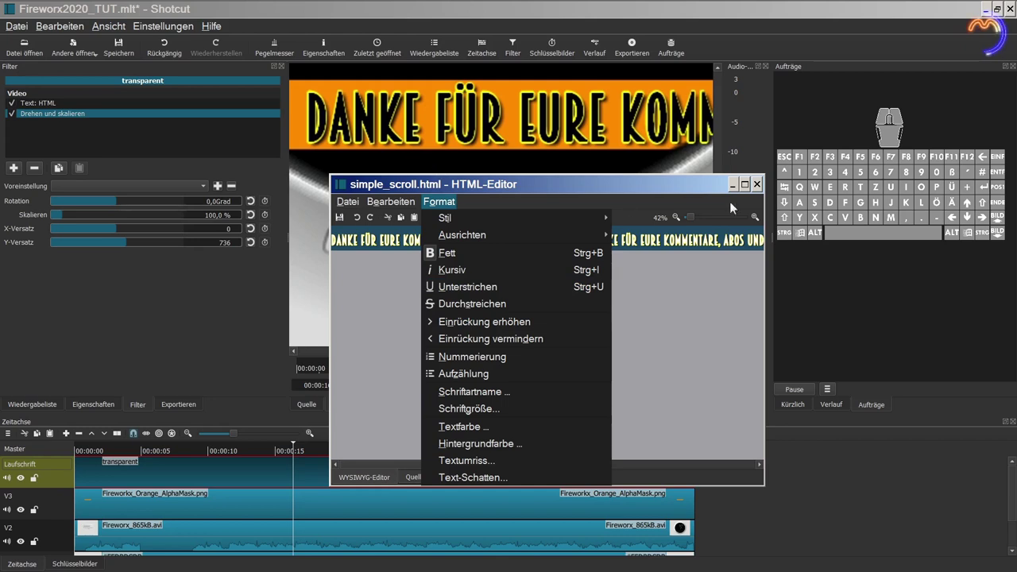
pyautogui.click(758, 188)
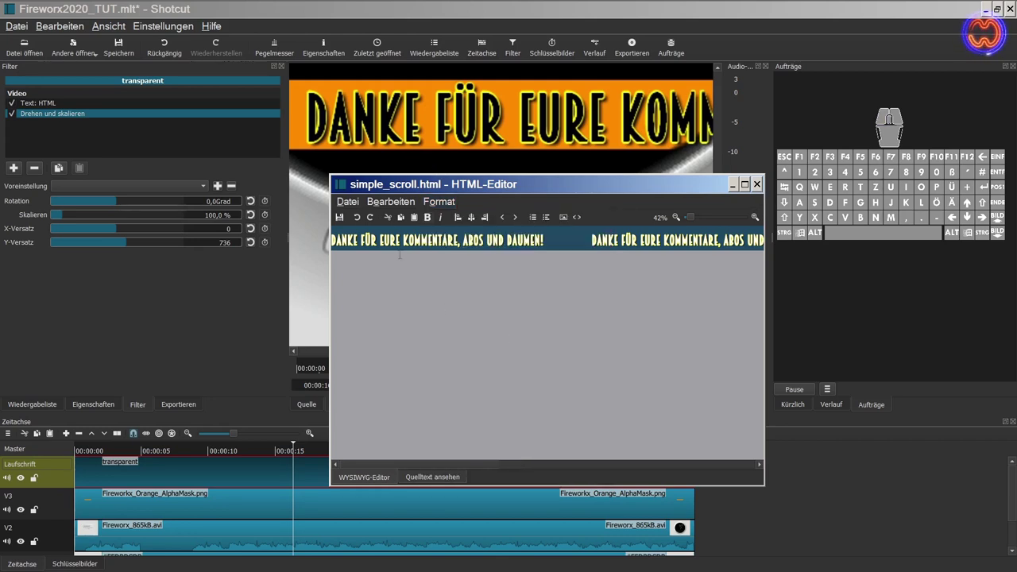
pyautogui.click(340, 216)
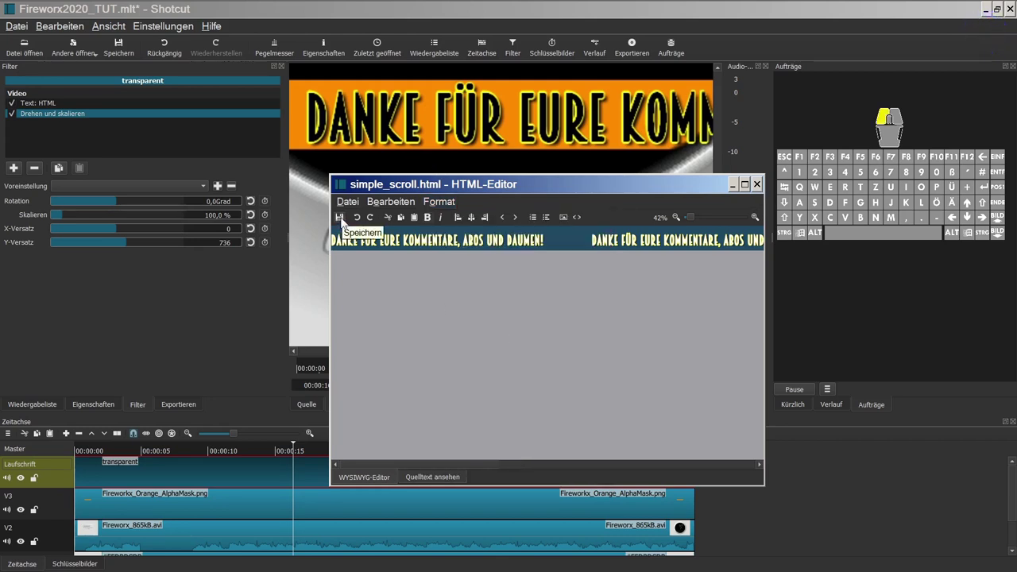
pyautogui.click(757, 184)
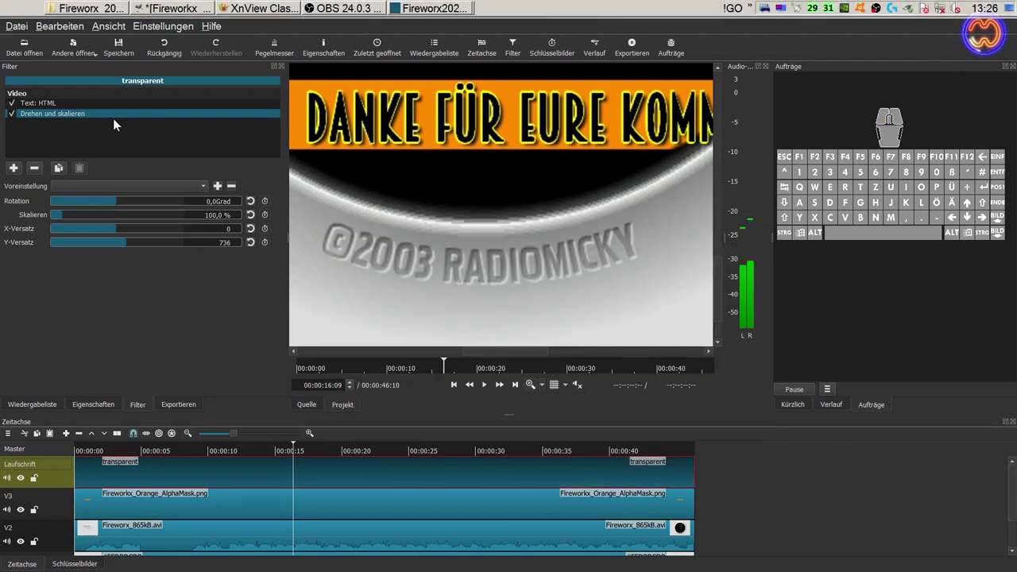
# Step: Reload simple_scroll.html in the Text: HTML filter and check the scrolling text in the full frame at 00:00:16:00
pyautogui.click(34, 103)
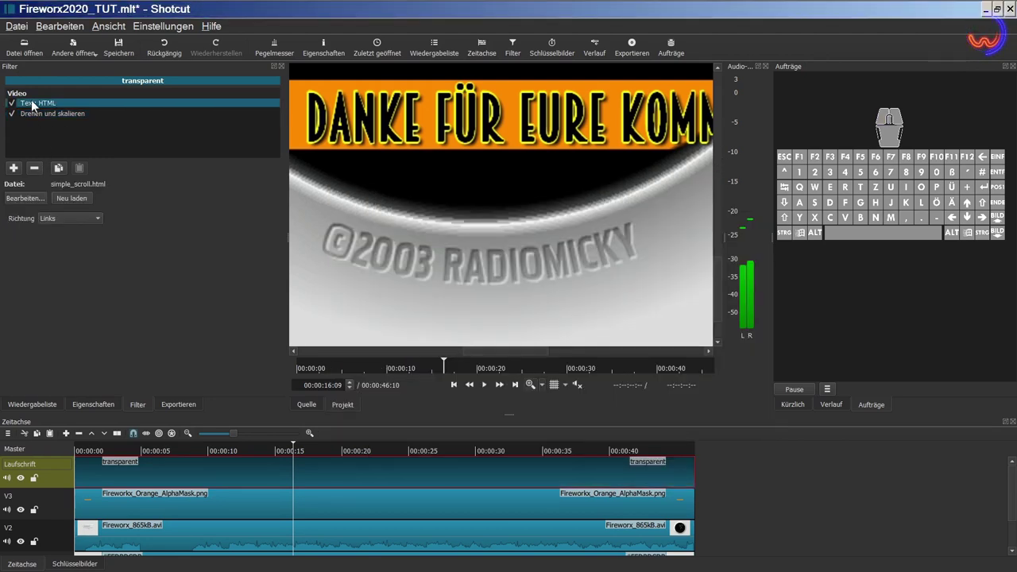
pyautogui.click(70, 199)
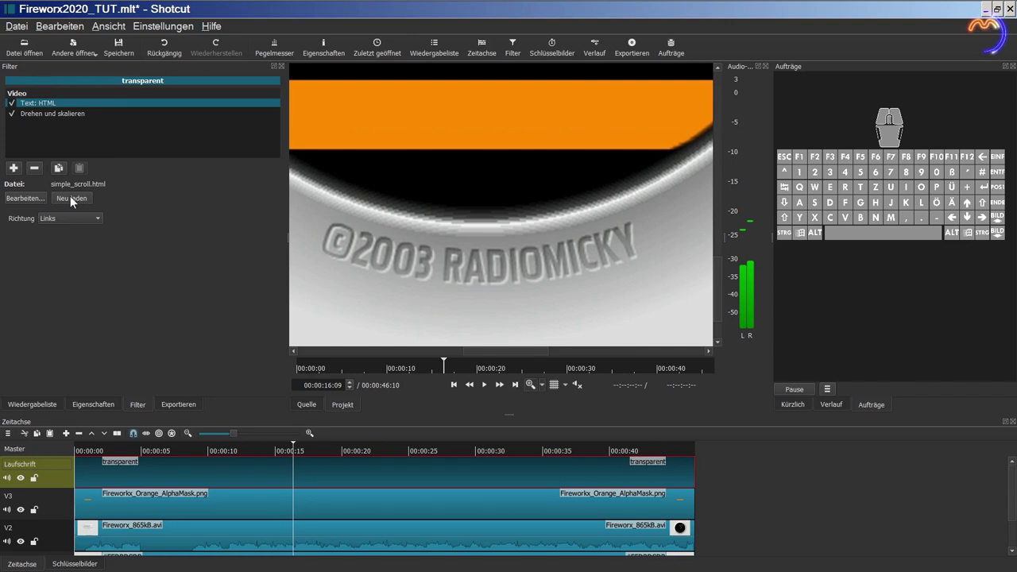
pyautogui.click(289, 452)
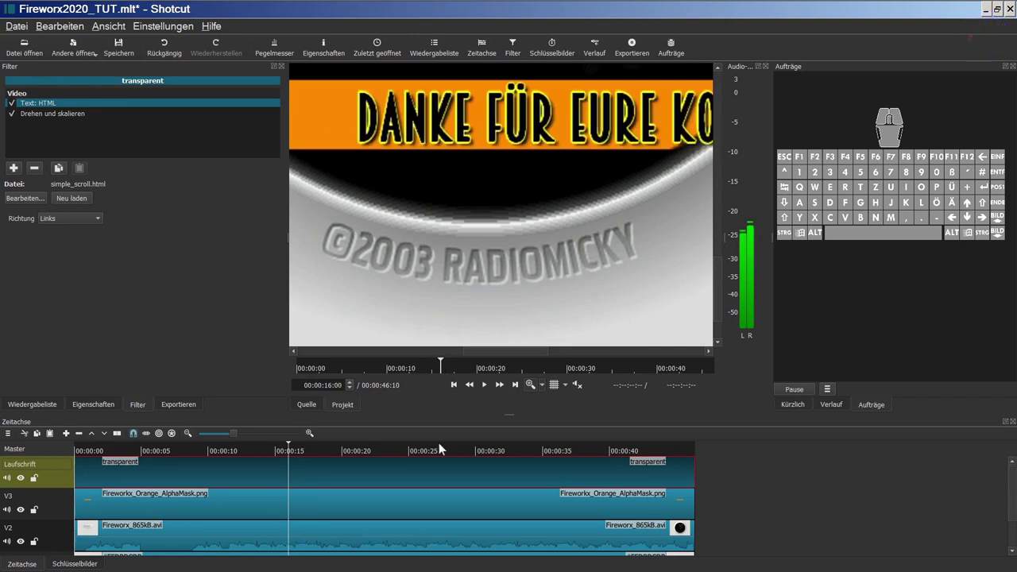
pyautogui.click(530, 385)
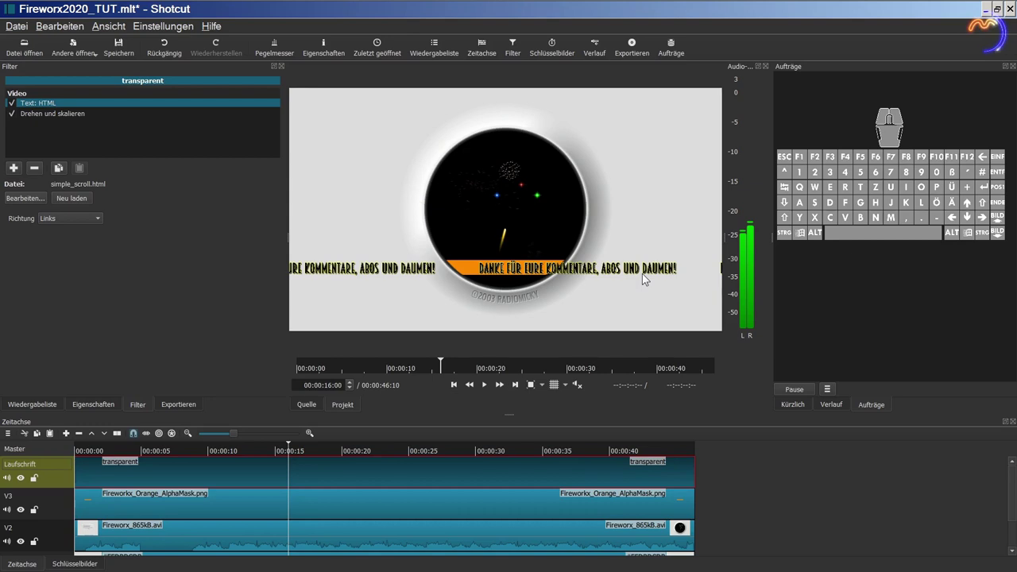
# Step: Add Fireworkx_Black_AlphaMask.png from the Fireworx_2020 folder to the playlist
pyautogui.click(56, 405)
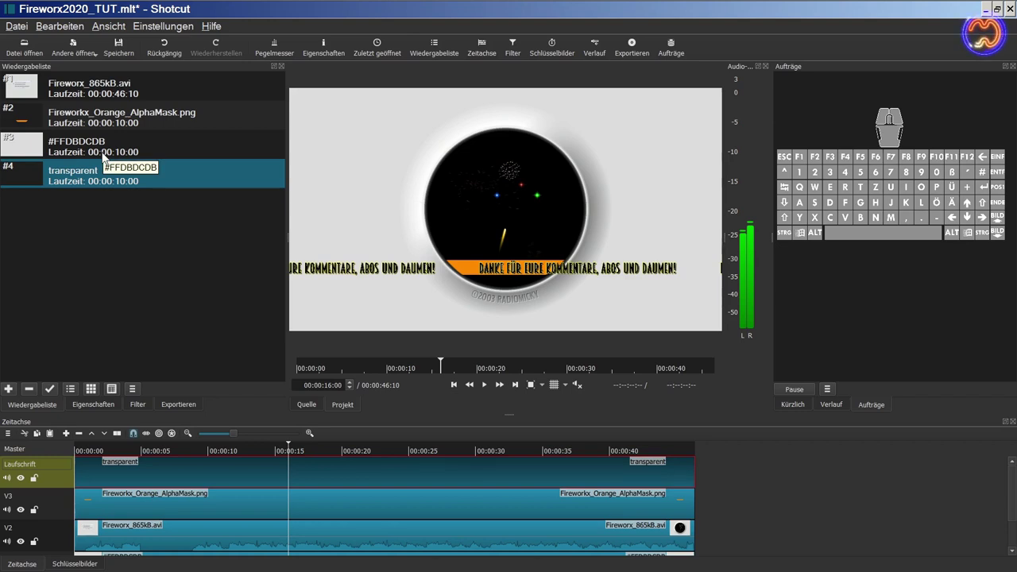
pyautogui.hotkey('alt', 'Tab')
pyautogui.hotkey('alt', 'Tab')
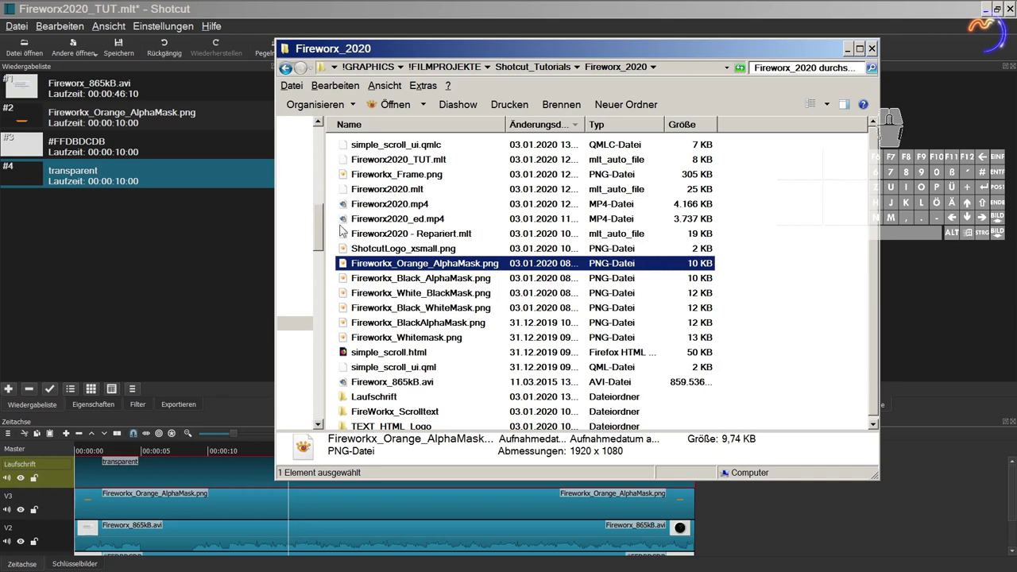
pyautogui.click(422, 280)
pyautogui.moveTo(111, 261); pyautogui.dragTo(109, 252)
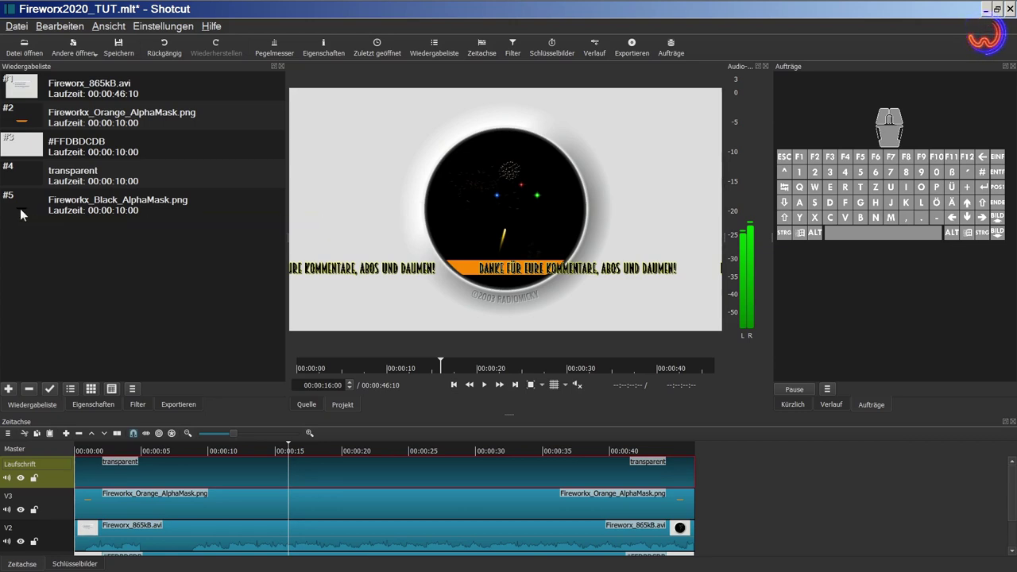
# Step: Add the Maske: Von Datei filter to the transparent clip on the Laufschrift track
pyautogui.click(139, 406)
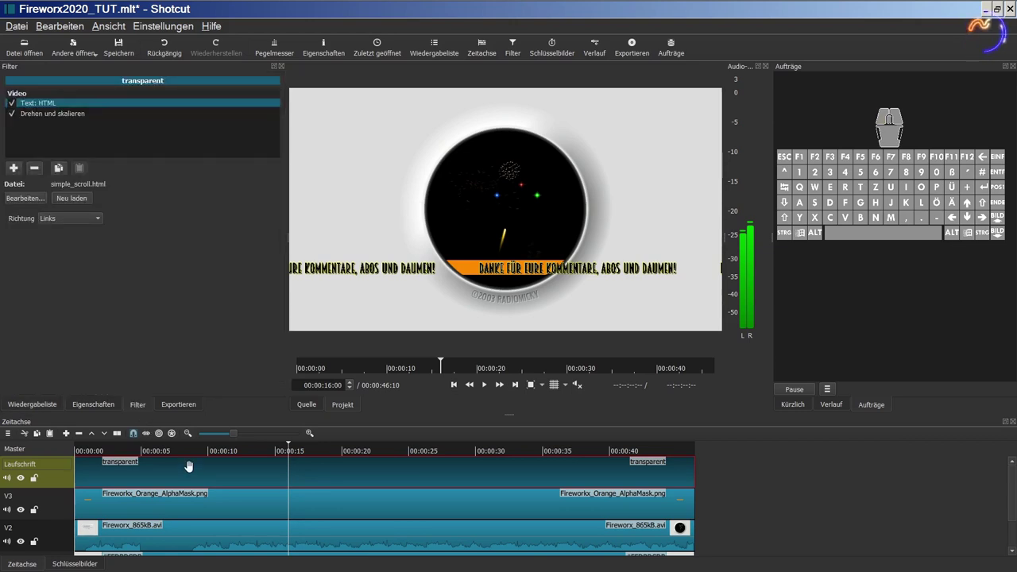
pyautogui.click(13, 167)
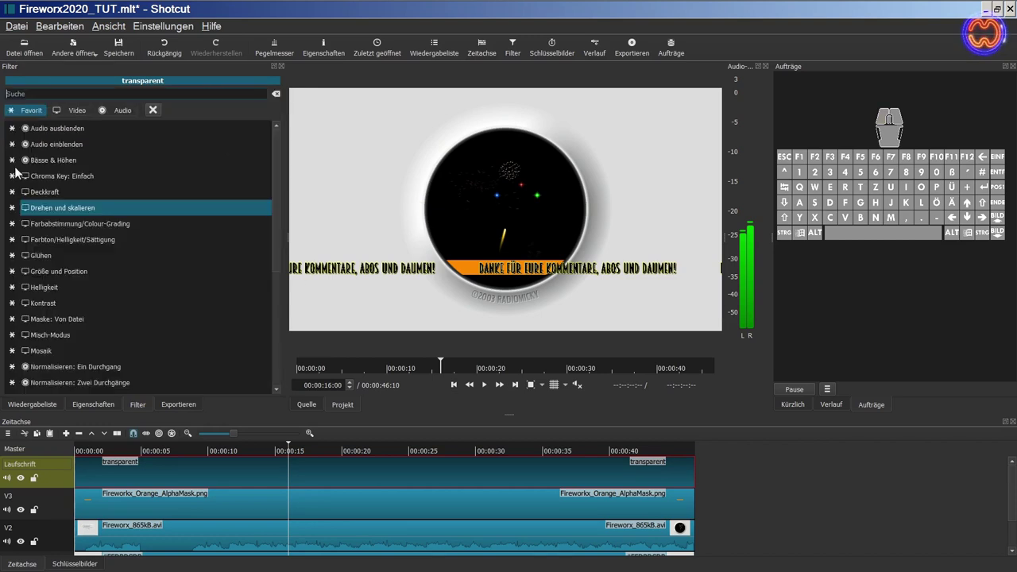
pyautogui.scroll(-3, 90, 265)
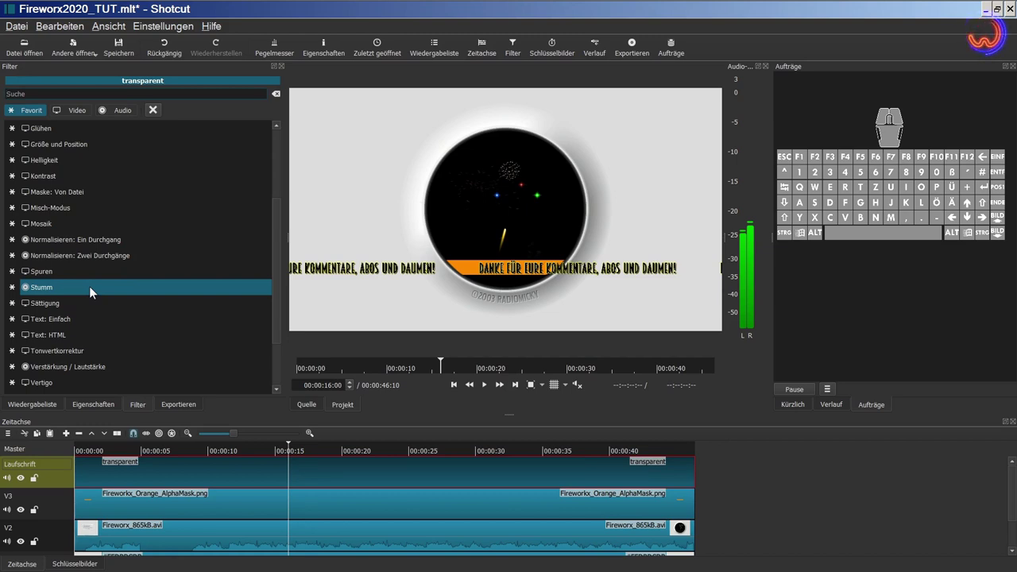
pyautogui.scroll(-1, 91, 290)
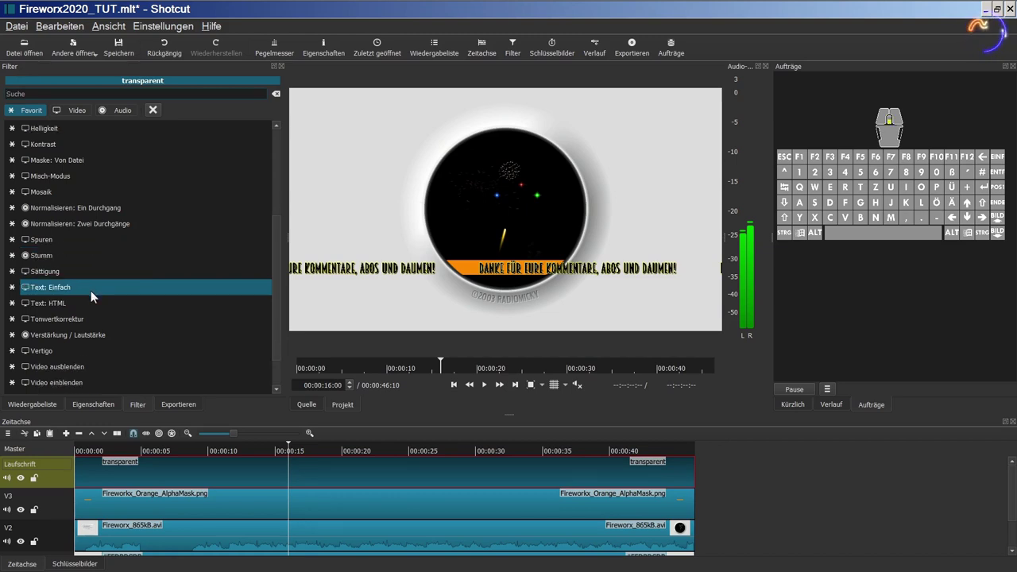
pyautogui.scroll(3, 91, 291)
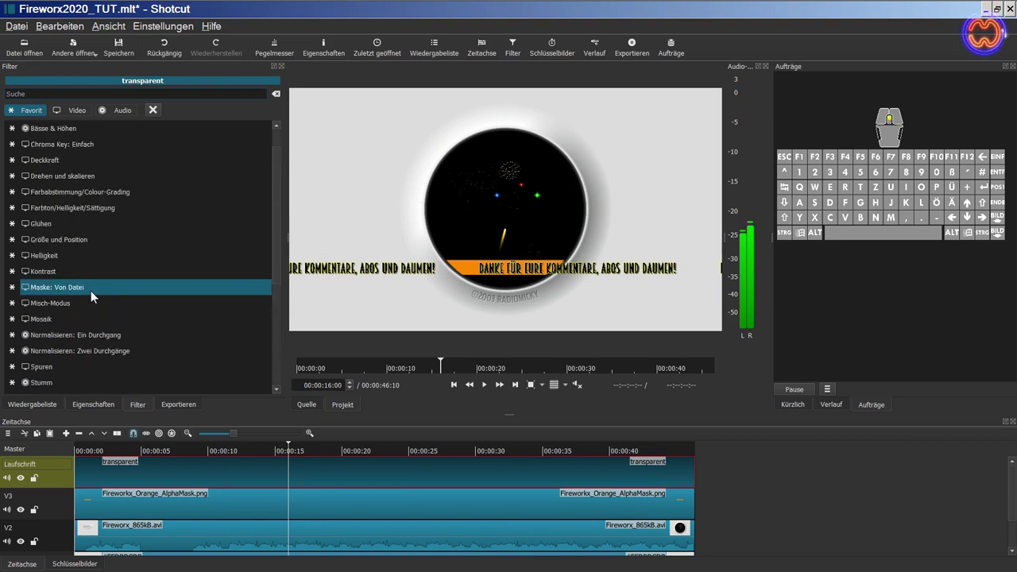
pyautogui.click(94, 287)
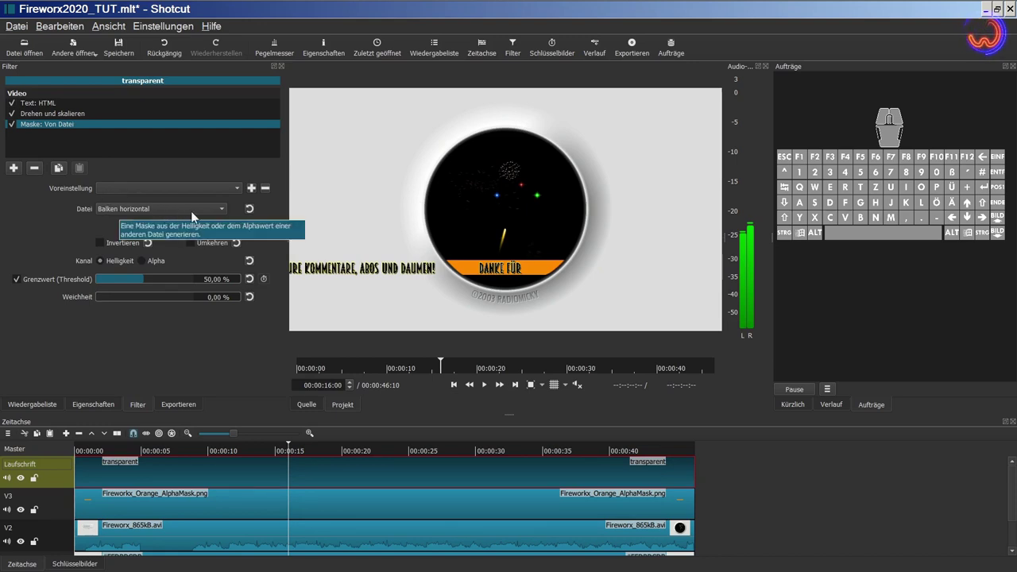
# Step: Load Fireworkx_Black_AlphaMask.png as the filter's custom mask file and set the mask channel to Alpha
pyautogui.click(224, 210)
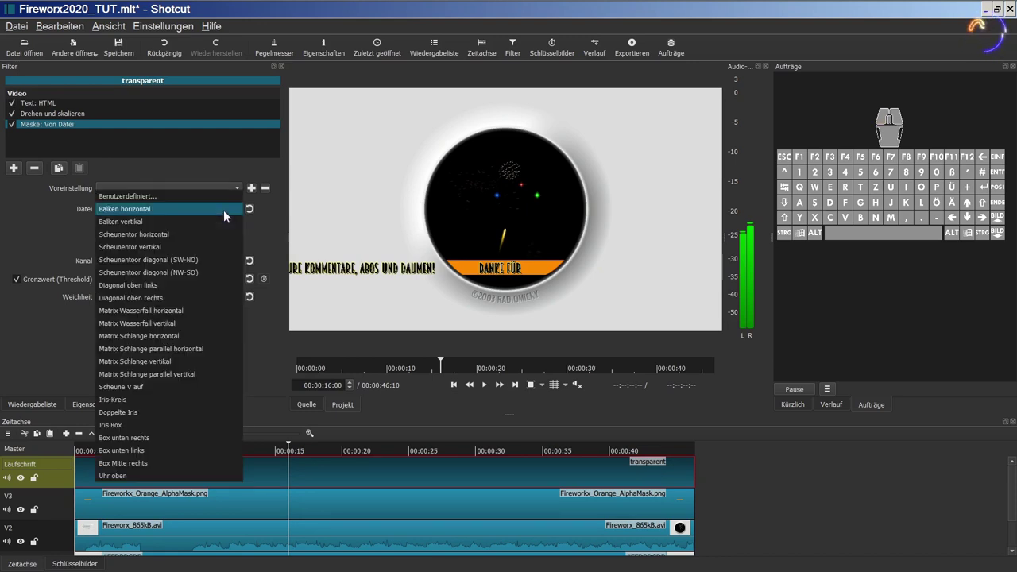
pyautogui.click(205, 198)
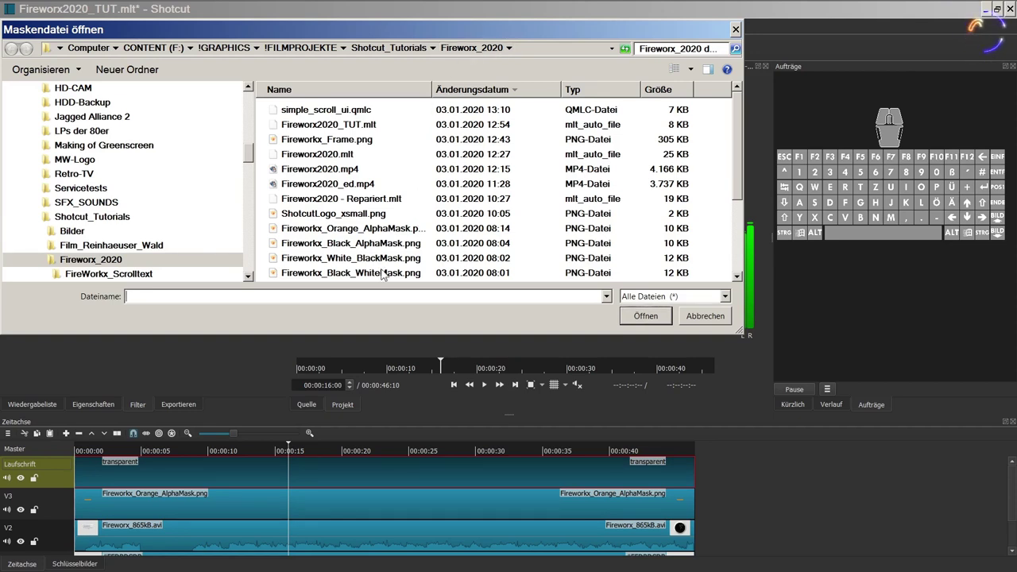
pyautogui.click(373, 245)
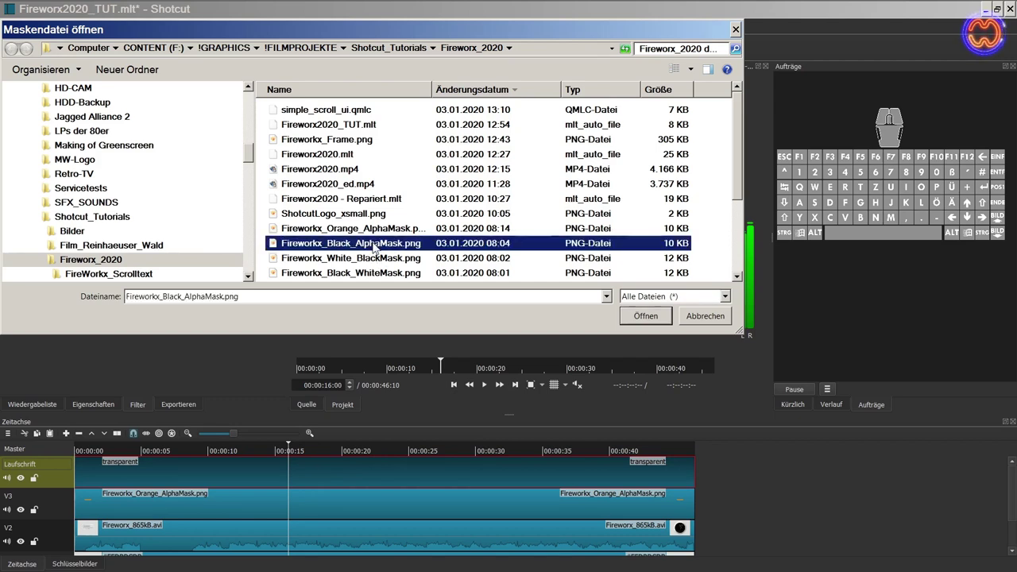
pyautogui.click(646, 316)
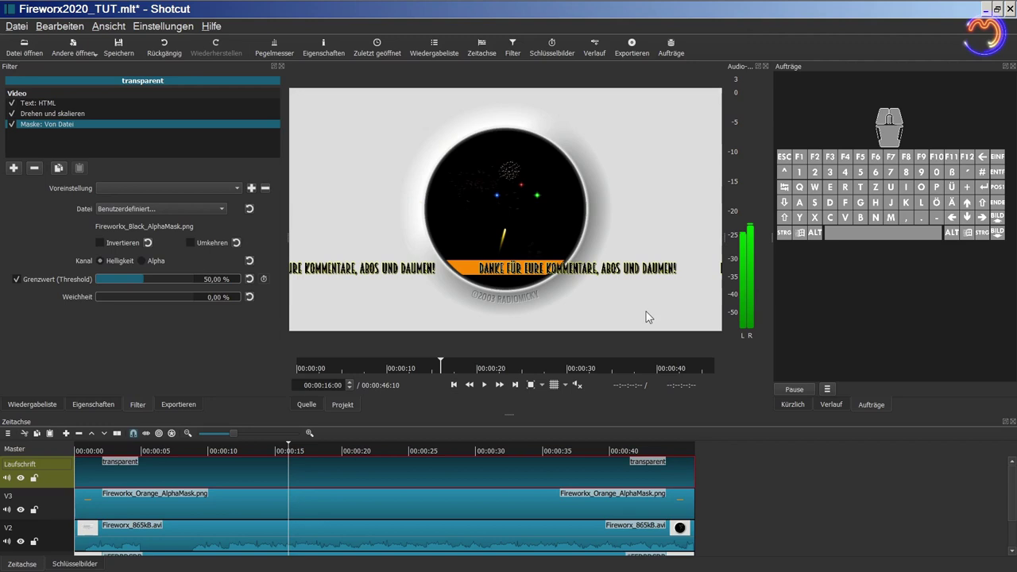
pyautogui.click(141, 261)
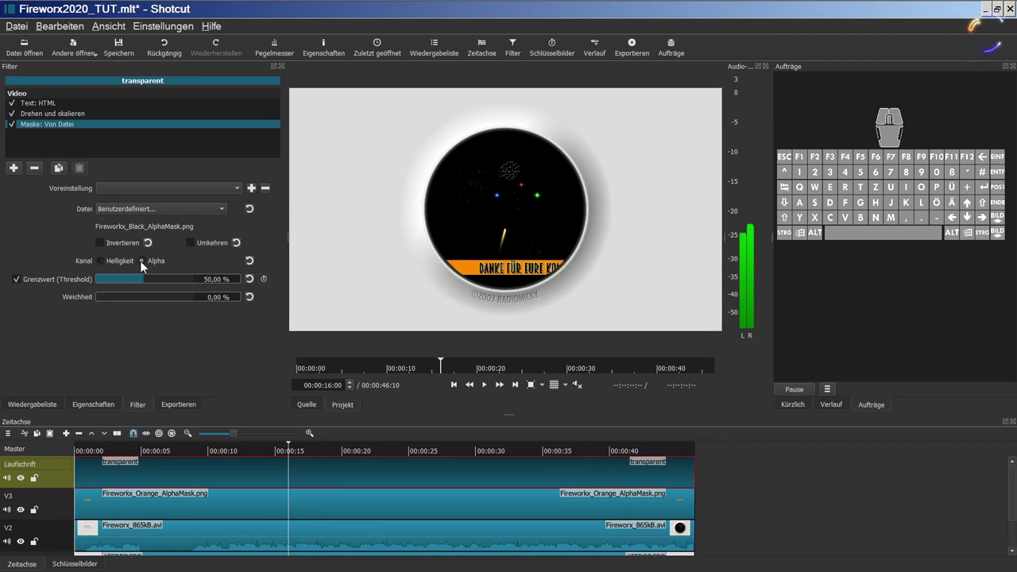
# Step: Play back the masked scrolling text and examine the opening section around 00:00:07:07
pyautogui.click(484, 387)
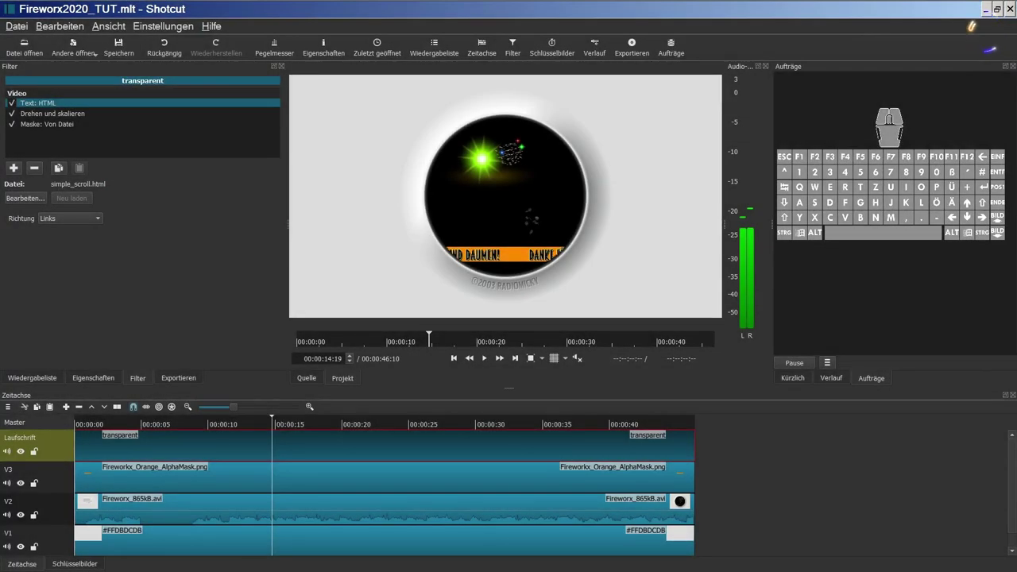
pyautogui.click(193, 424)
pyautogui.click(172, 424)
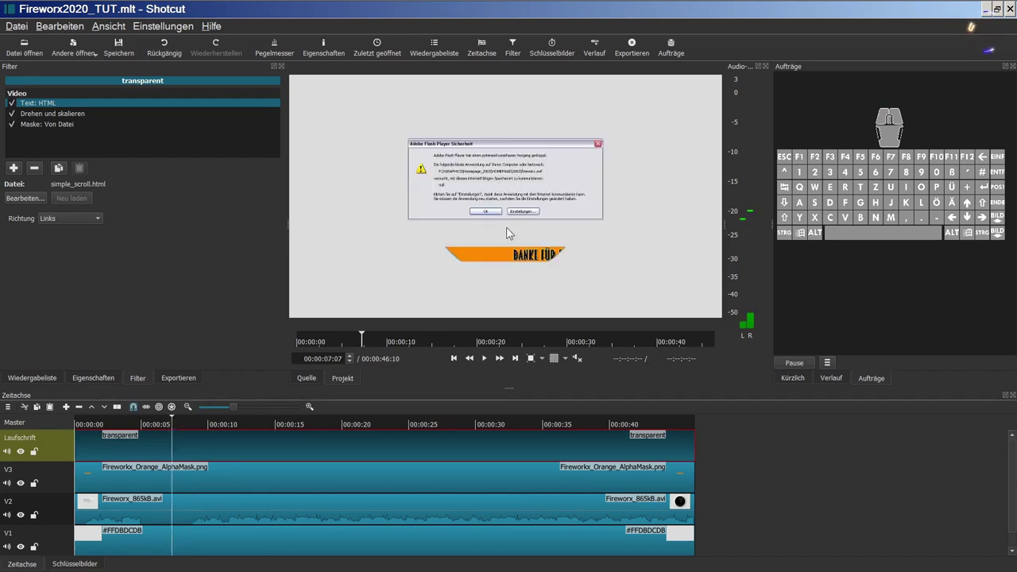
# Step: Hide the Laufschrift and V3 tracks and set the playhead to 00:00:08:19, just after the Adobe Flash Player dialog disappears
pyautogui.click(21, 452)
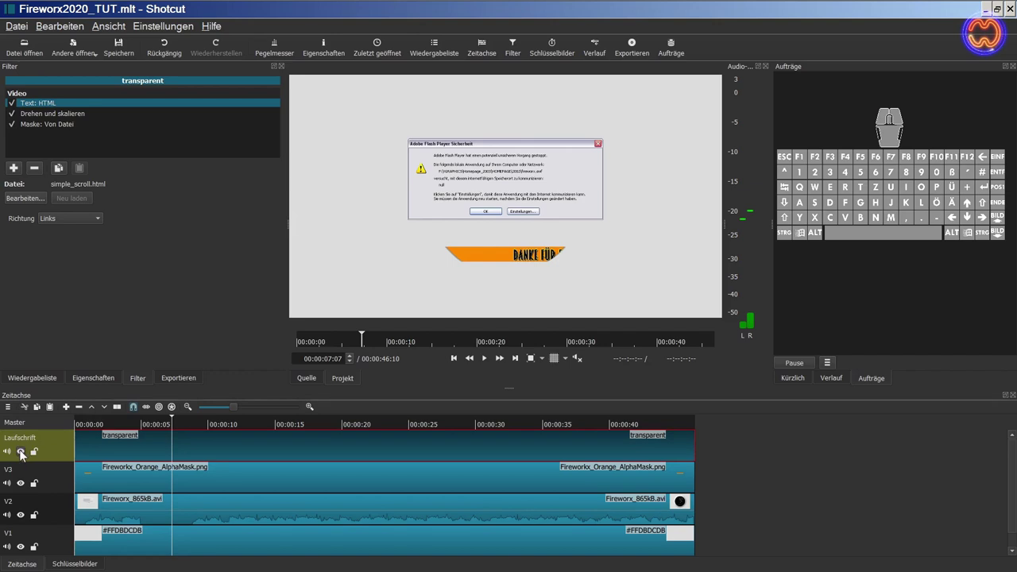
pyautogui.click(20, 483)
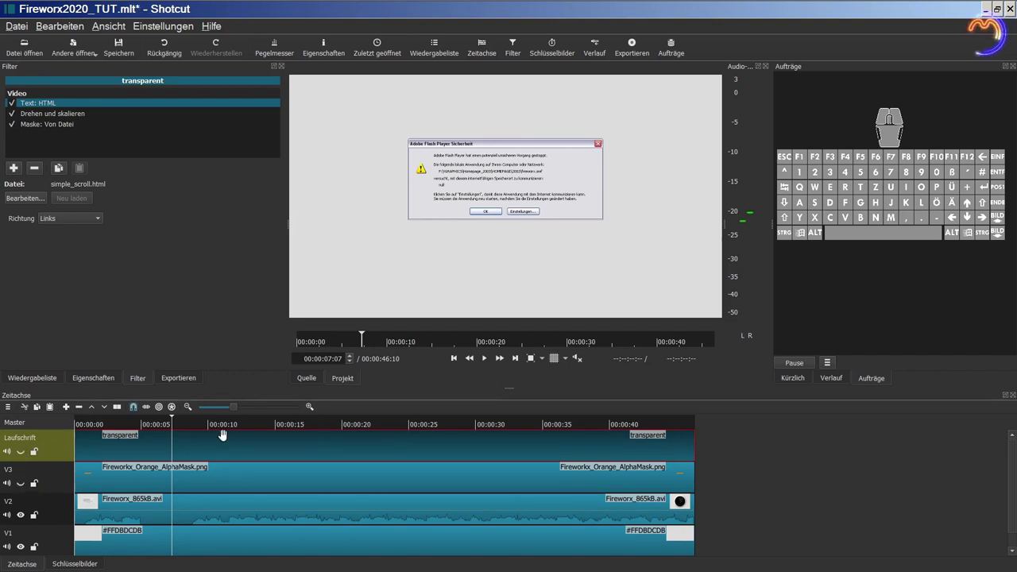
pyautogui.click(177, 425)
pyautogui.press('Right')
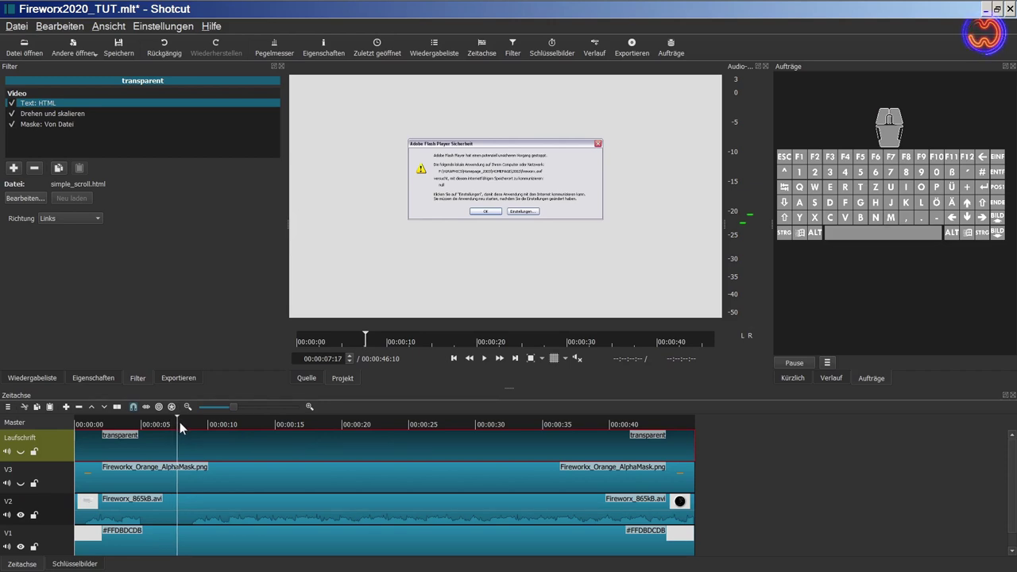
pyautogui.click(180, 423)
pyautogui.click(182, 423)
pyautogui.click(186, 423)
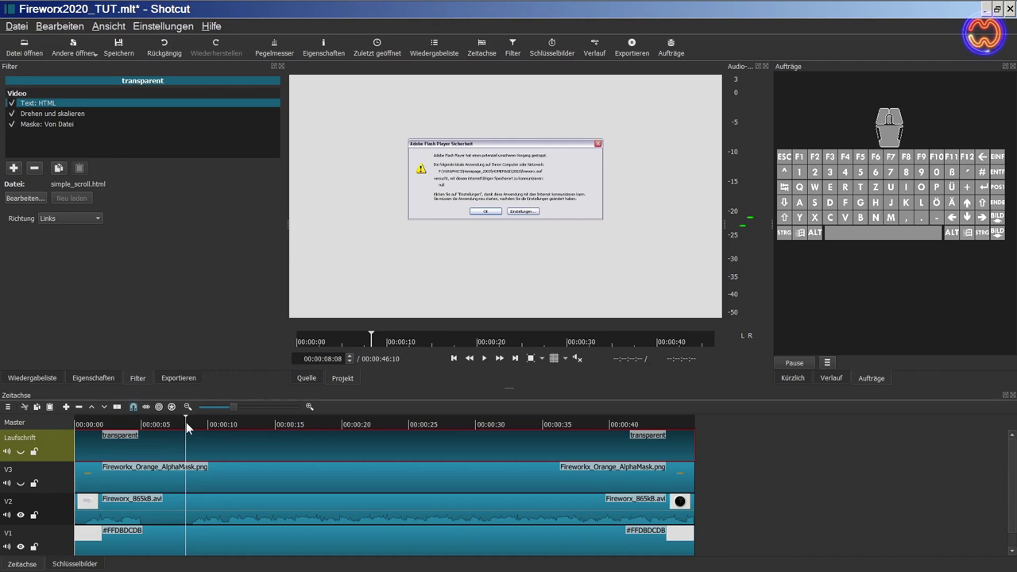
pyautogui.click(188, 423)
pyautogui.click(190, 422)
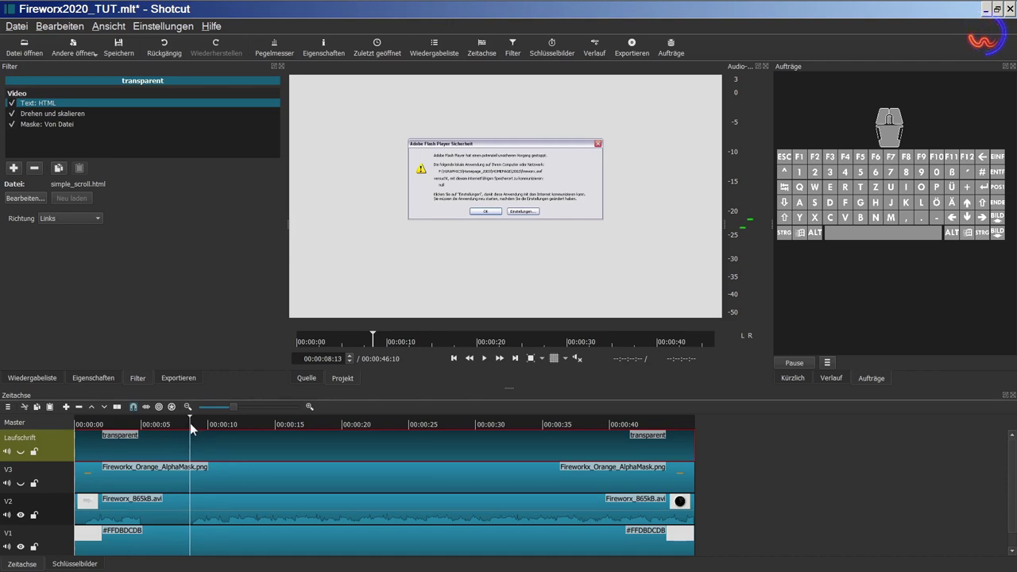
pyautogui.click(191, 423)
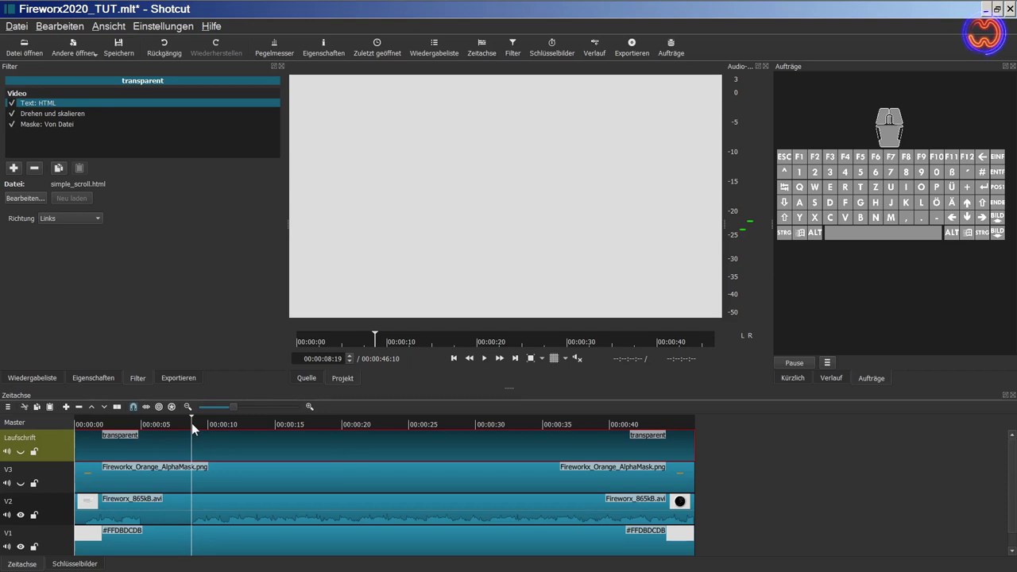
# Step: Split the Fireworx_865kB.avi clip on V2 and the #FFDBDCDB clip on V1 at the playhead, and make V2 the current track
pyautogui.rightClick(183, 517)
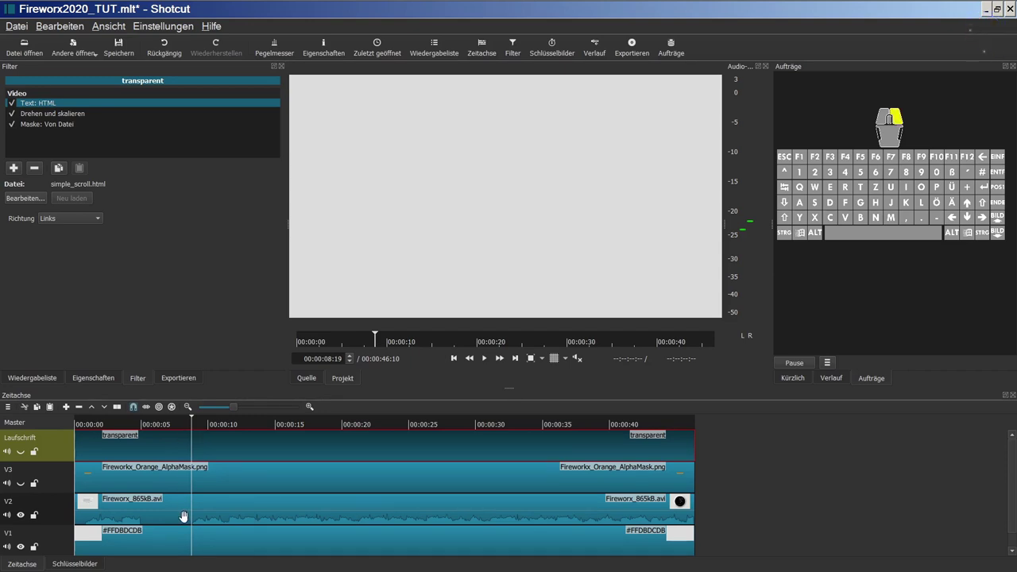
pyautogui.click(228, 499)
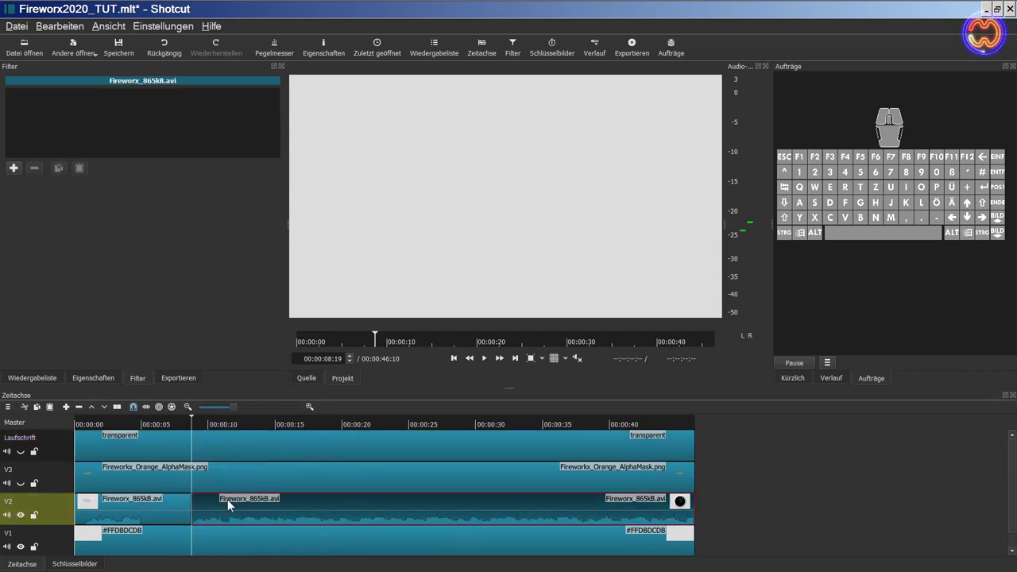
pyautogui.rightClick(205, 548)
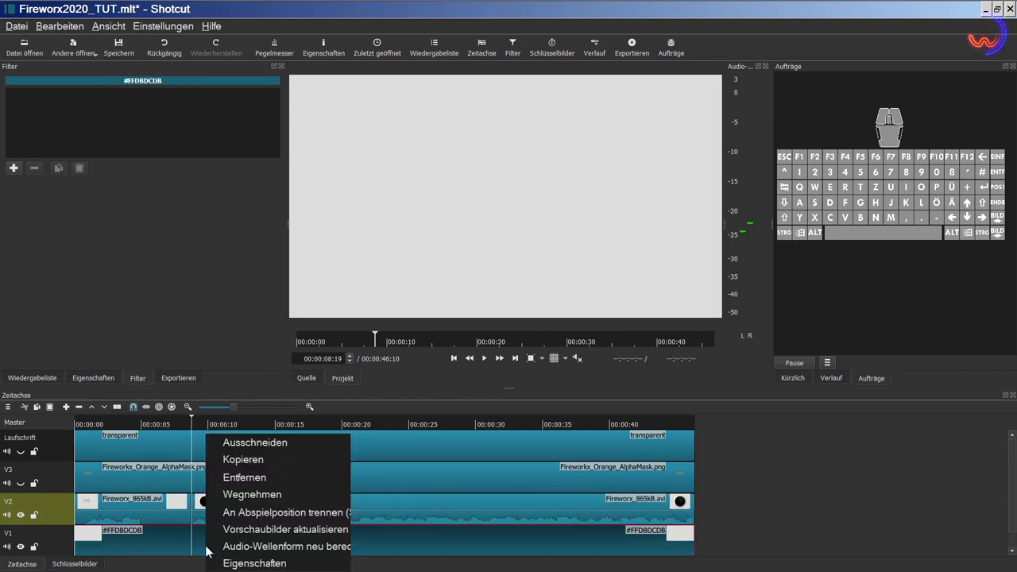
pyautogui.click(226, 513)
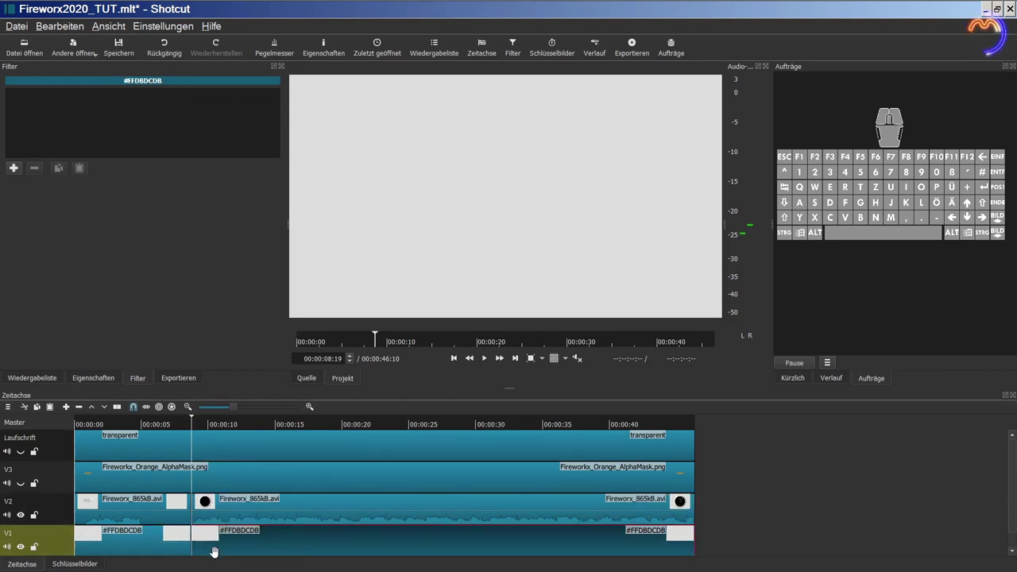
pyautogui.click(40, 505)
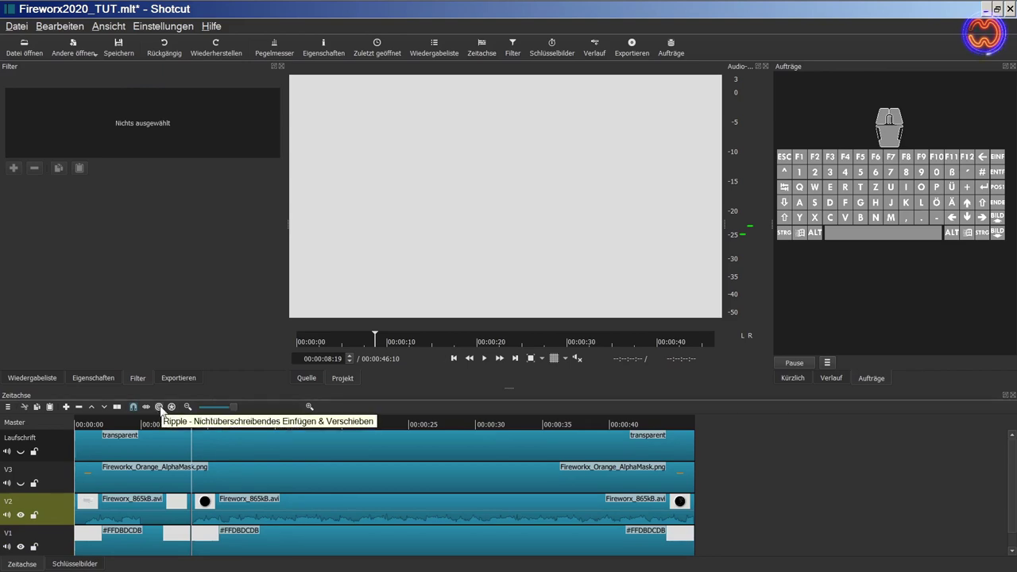